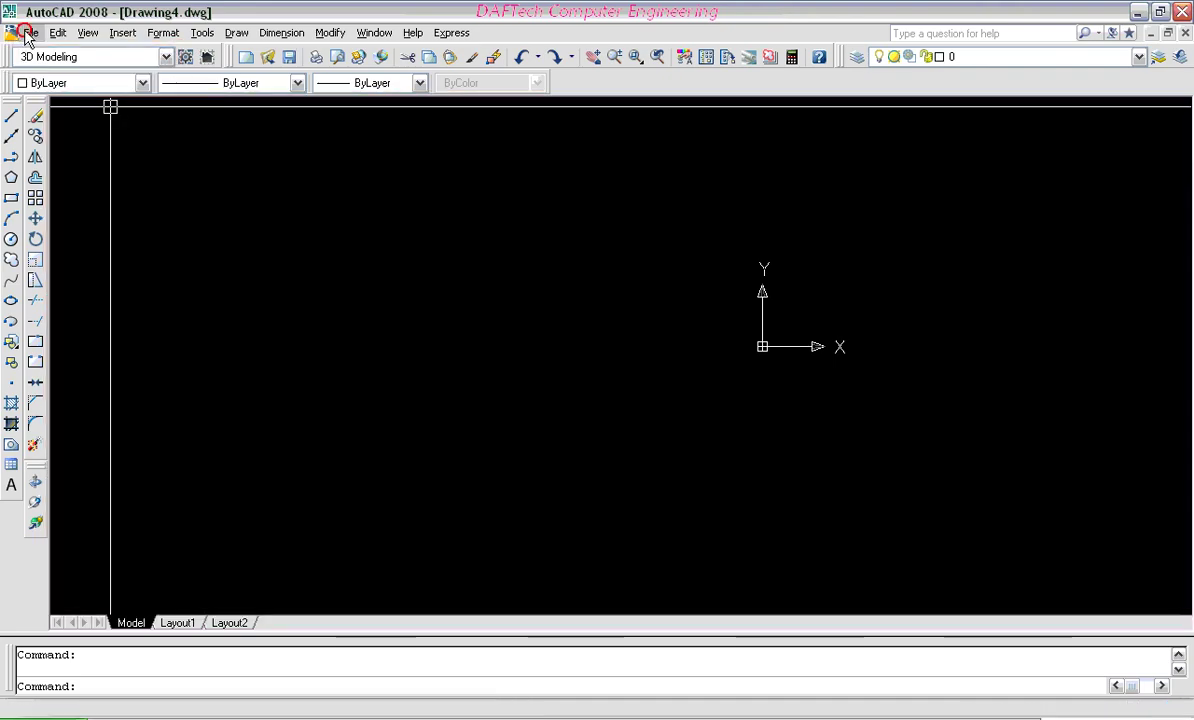
# Step: Create a new drawing, Drawing5, from the acad.dwt template
pyautogui.click(27, 33)
pyautogui.click(42, 50)
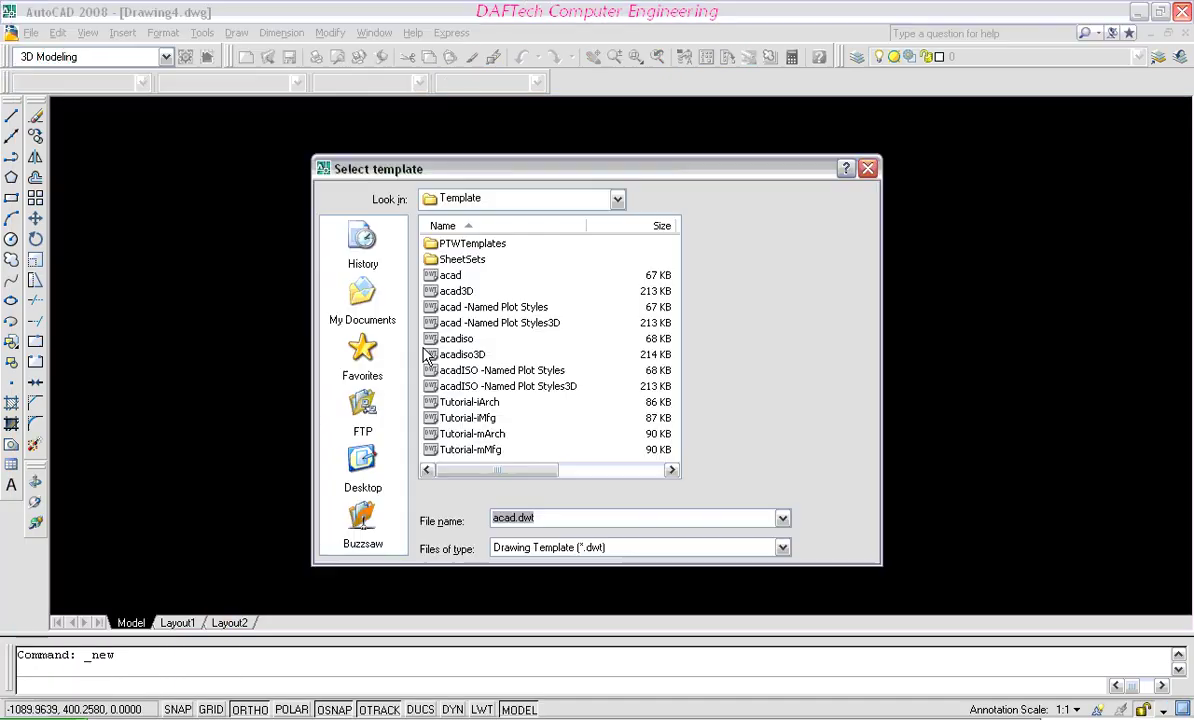
pyautogui.click(450, 276)
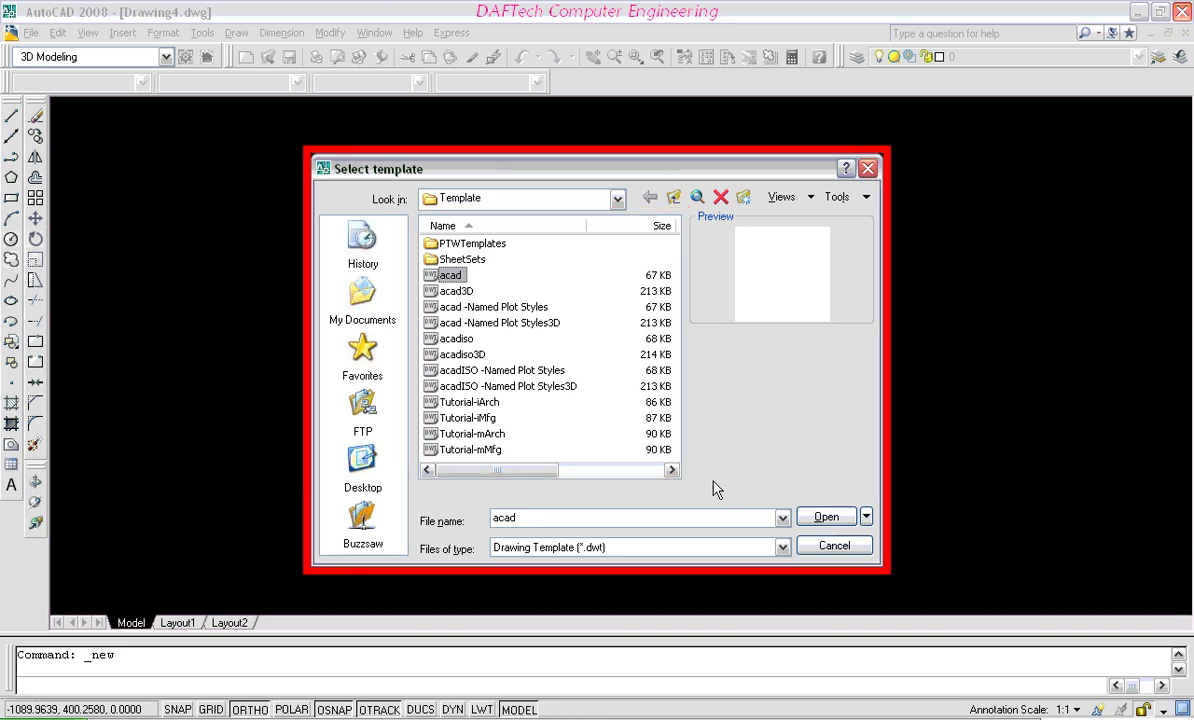
pyautogui.click(827, 518)
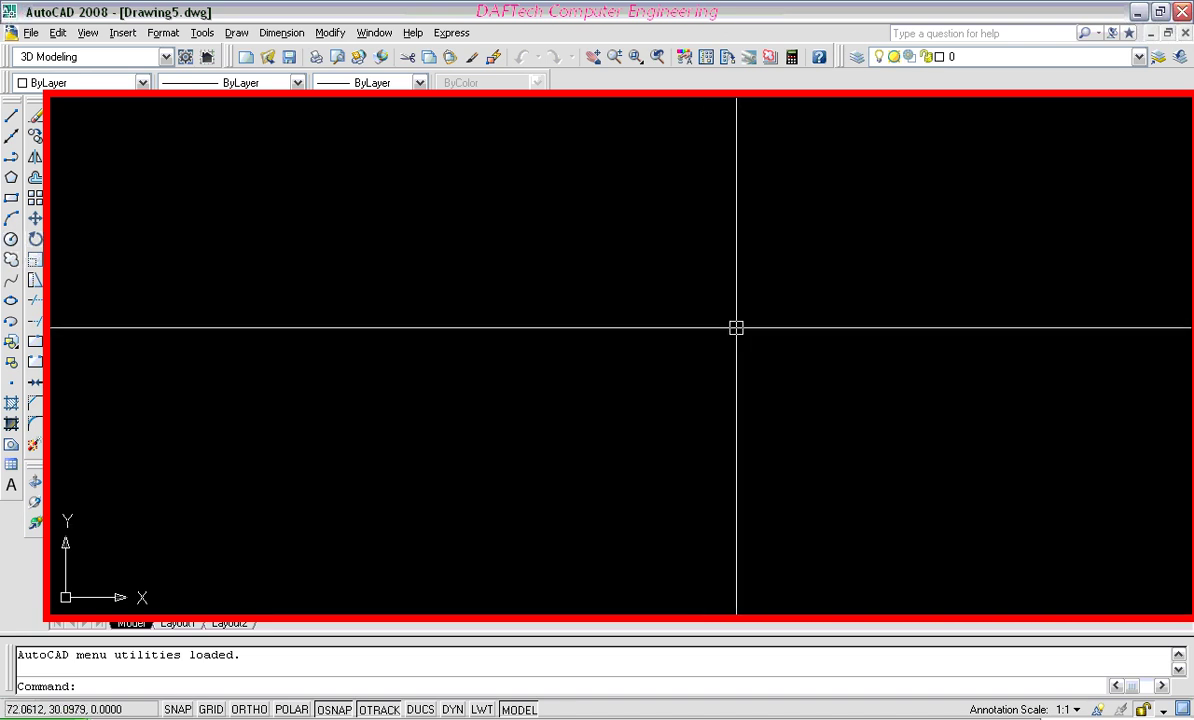
# Step: With Ortho on, draw connected wall lines of 10 down, 50 left, 300 down and 10
pyautogui.click(10, 121)
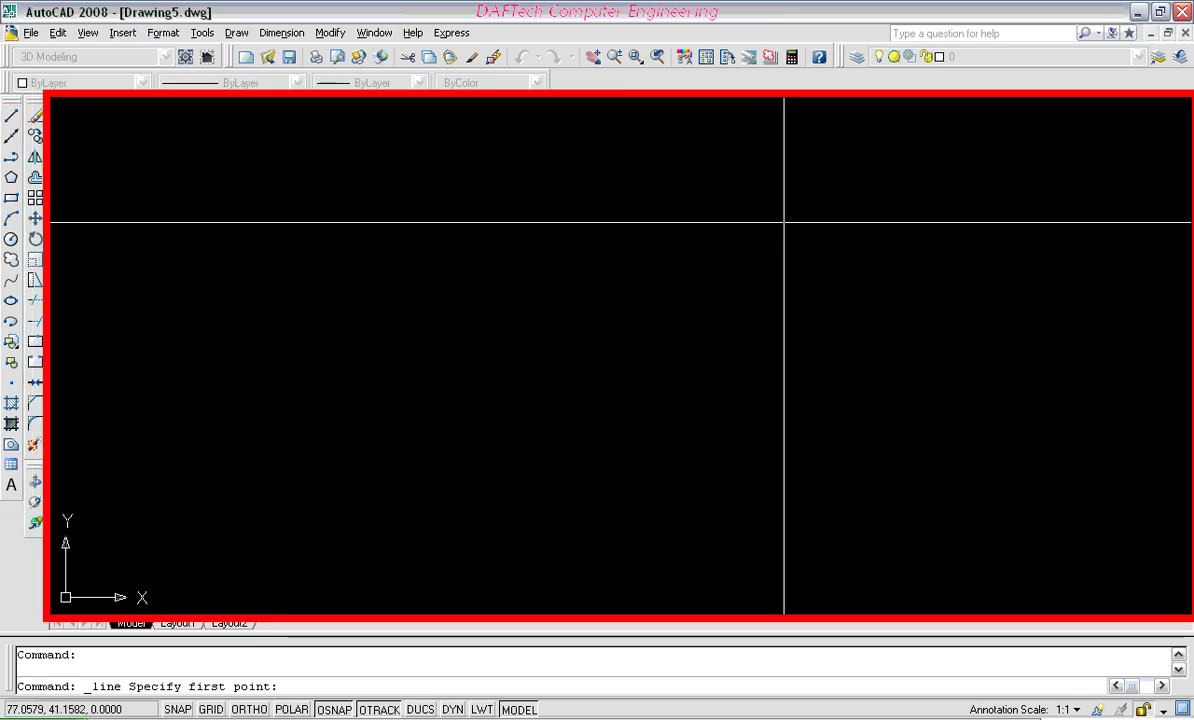
pyautogui.click(852, 157)
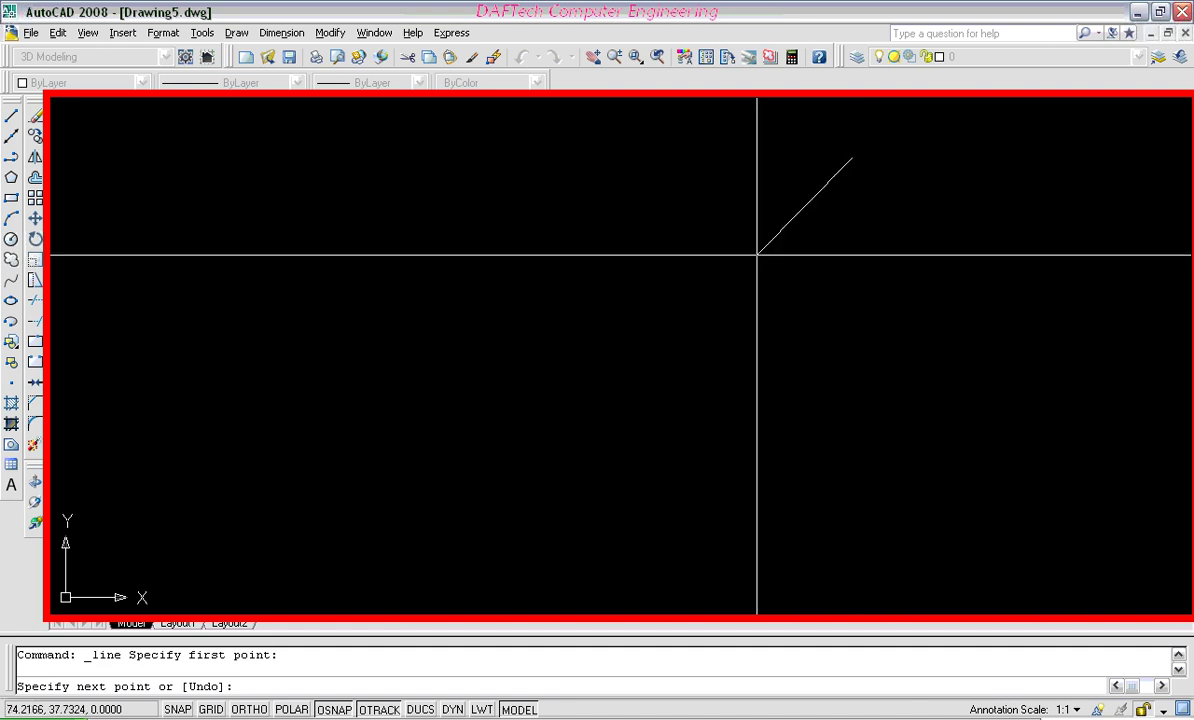
pyautogui.click(250, 709)
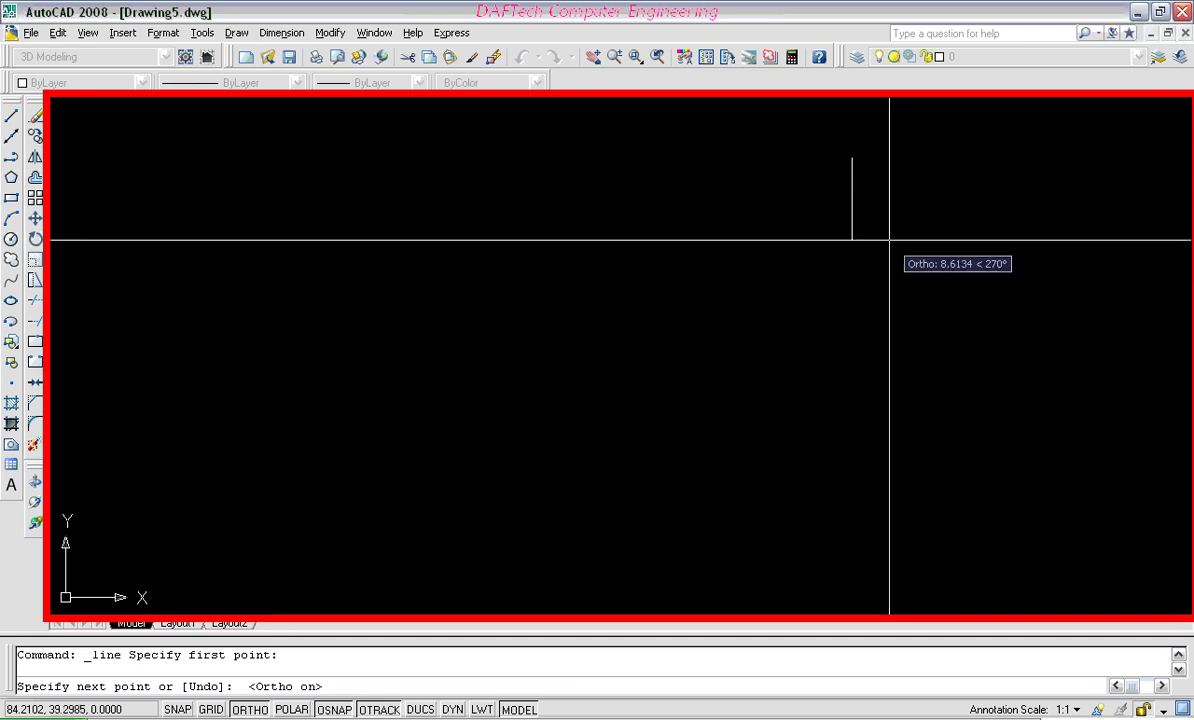
pyautogui.write('10')
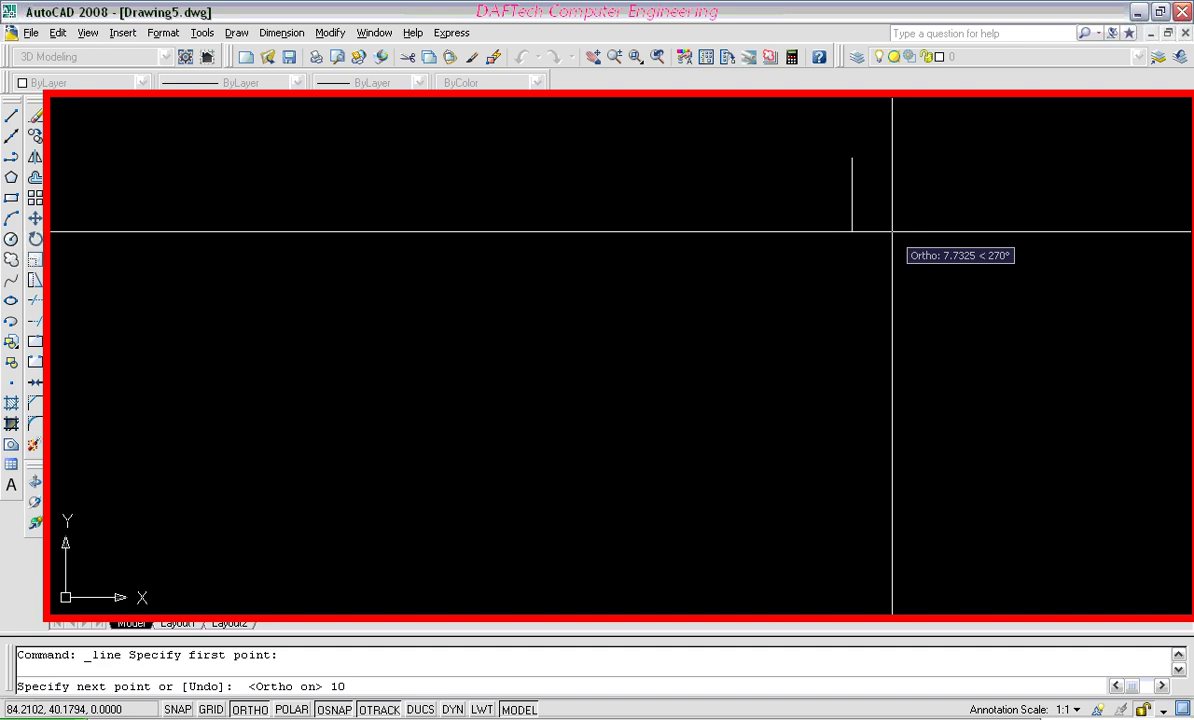
pyautogui.press('Return')
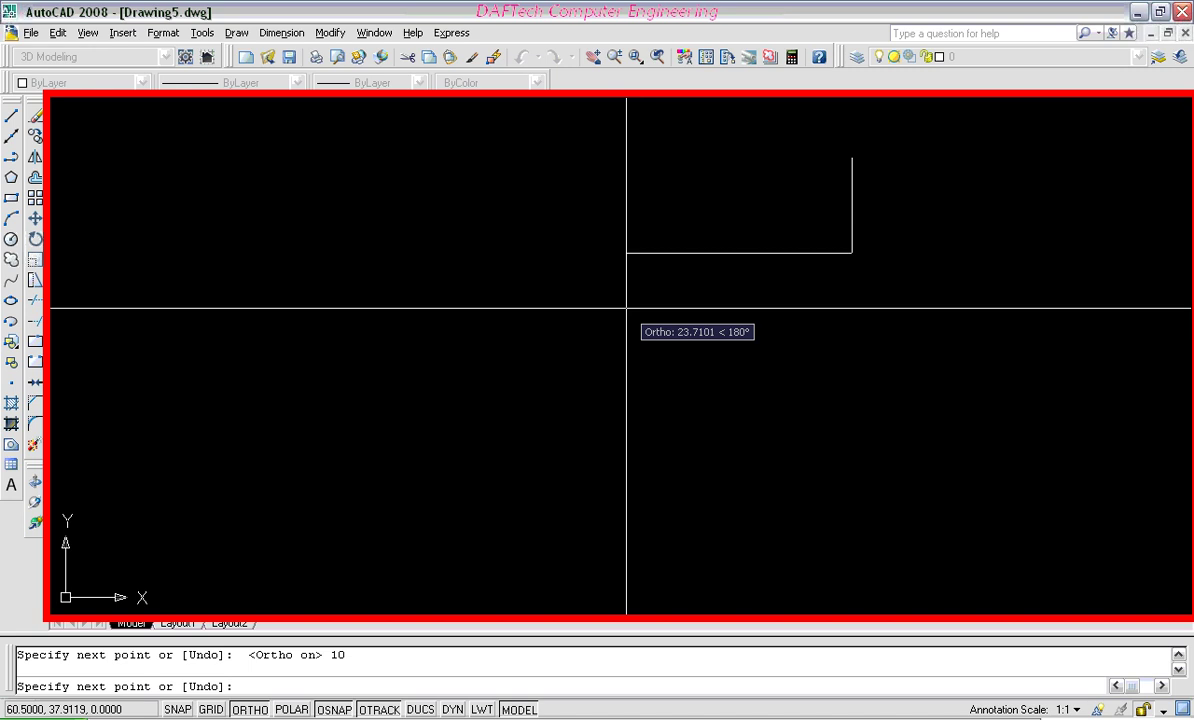
pyautogui.write('50')
pyautogui.press('Return')
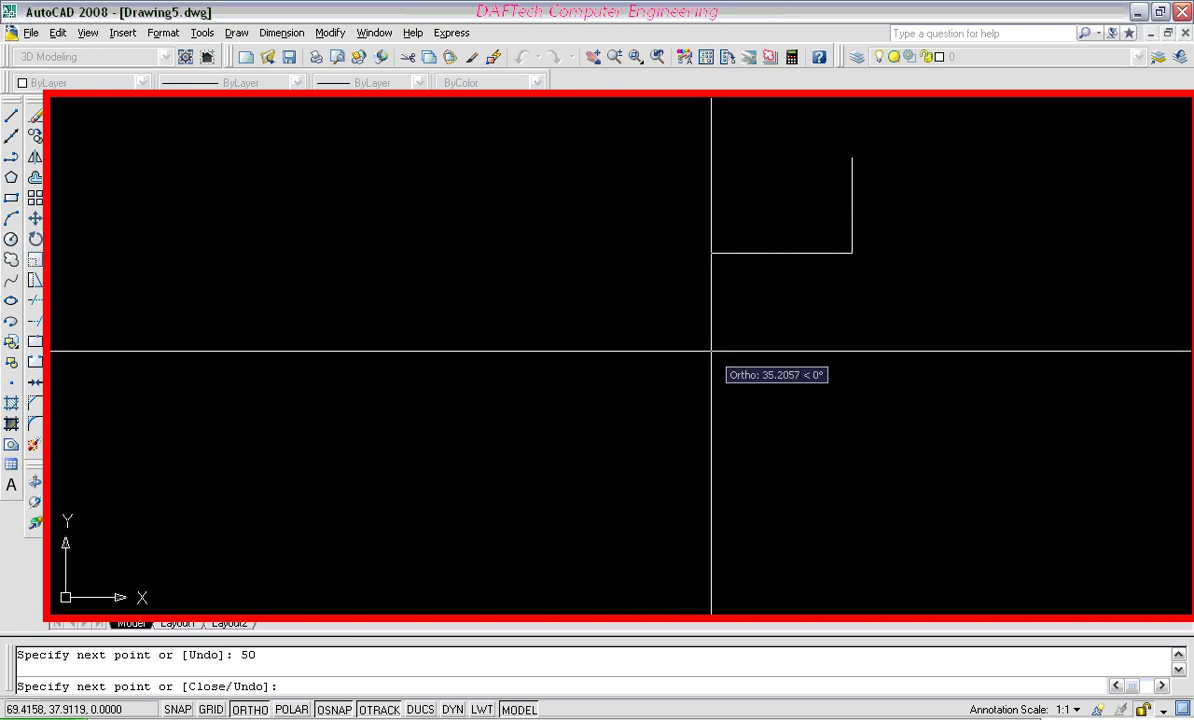
pyautogui.scroll(-5, 464, 386)
pyautogui.moveTo(432, 437); pyautogui.dragTo(608, 353, button='middle')
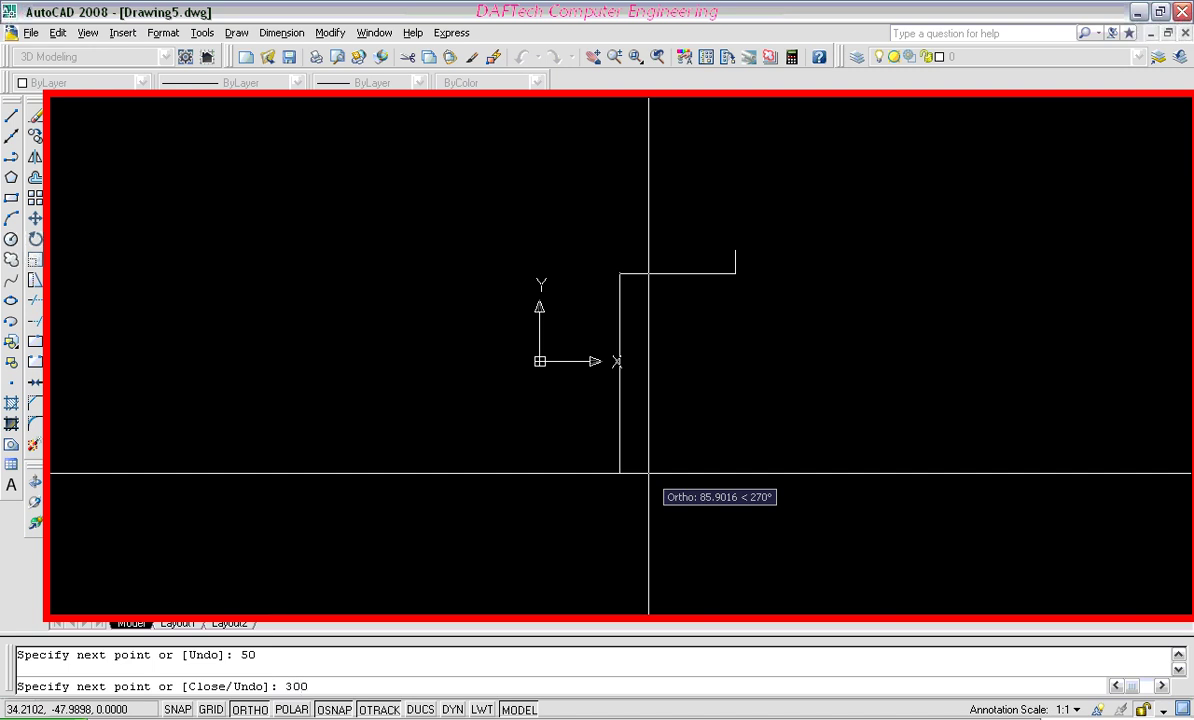
pyautogui.scroll(-2, 565, 473)
pyautogui.moveTo(543, 473); pyautogui.dragTo(567, 473, button='middle')
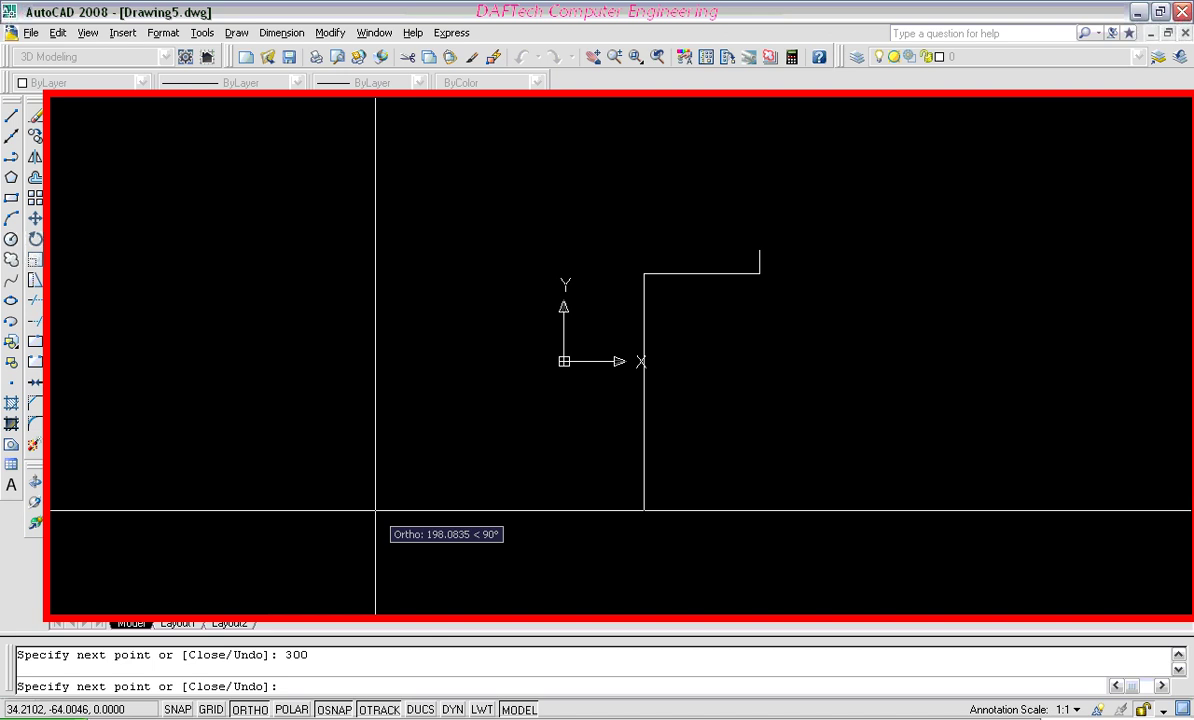
pyautogui.write('10')
pyautogui.press('Return')
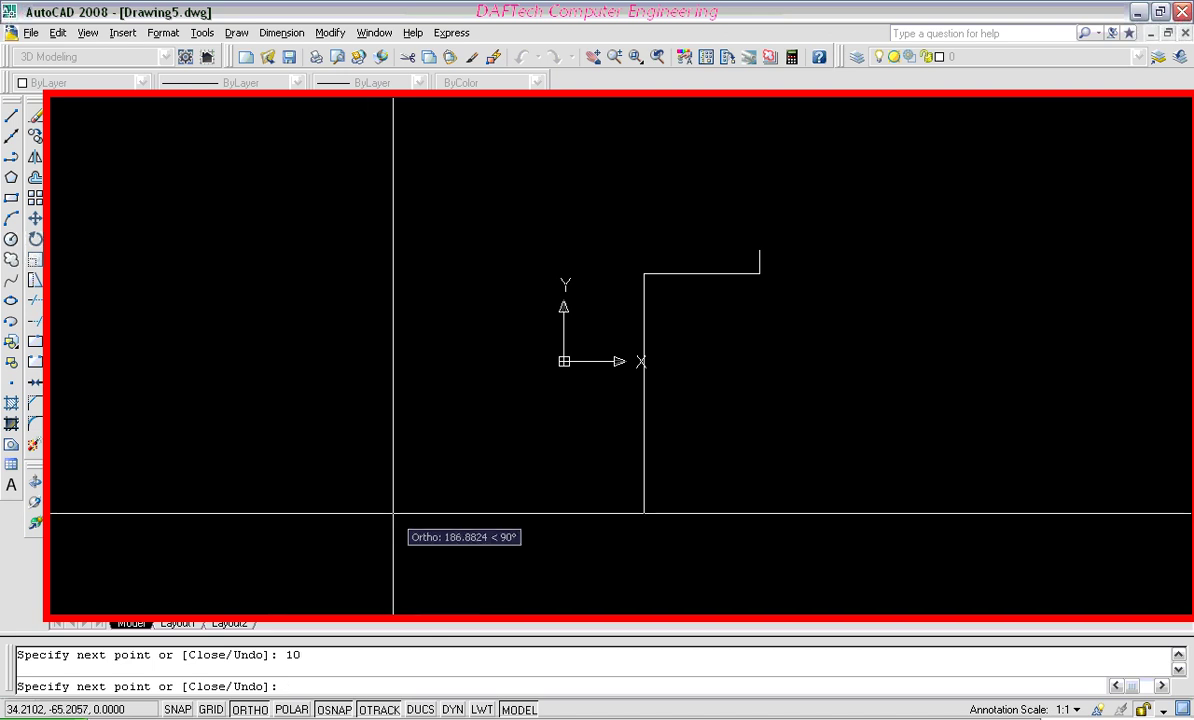
pyautogui.press('Return')
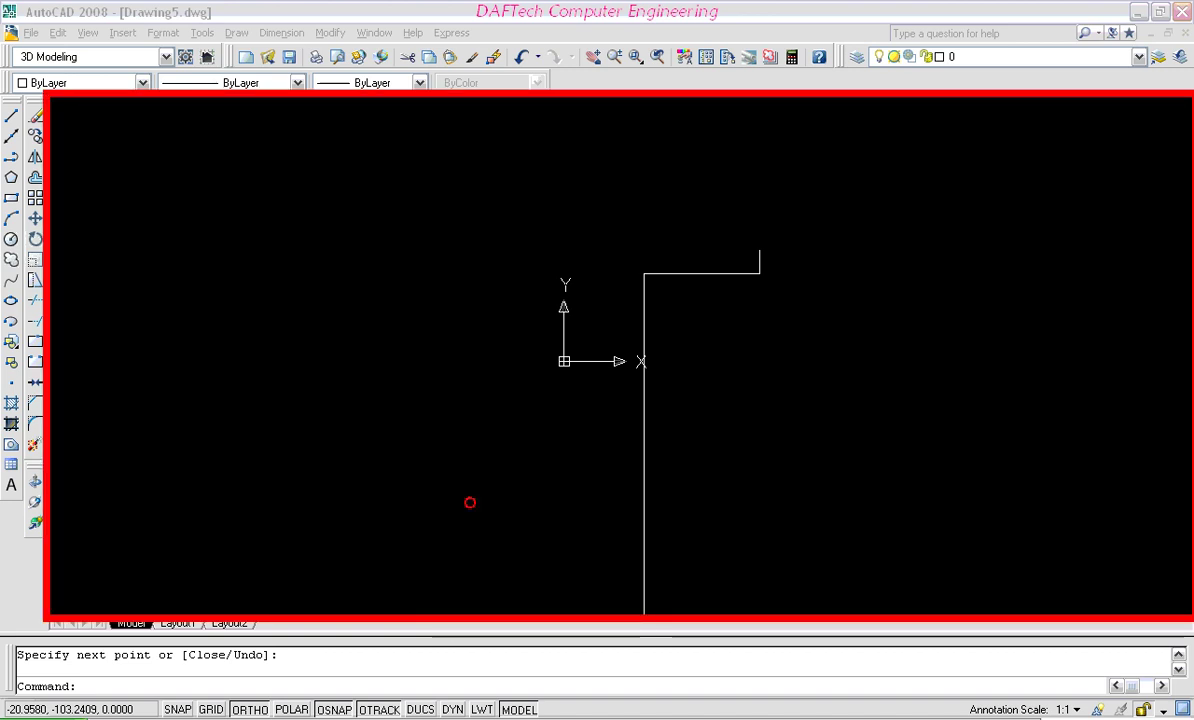
# Step: Zoom out and erase the short stray segment at the base of the 300-unit wall
pyautogui.click(470, 502)
pyautogui.write('z')
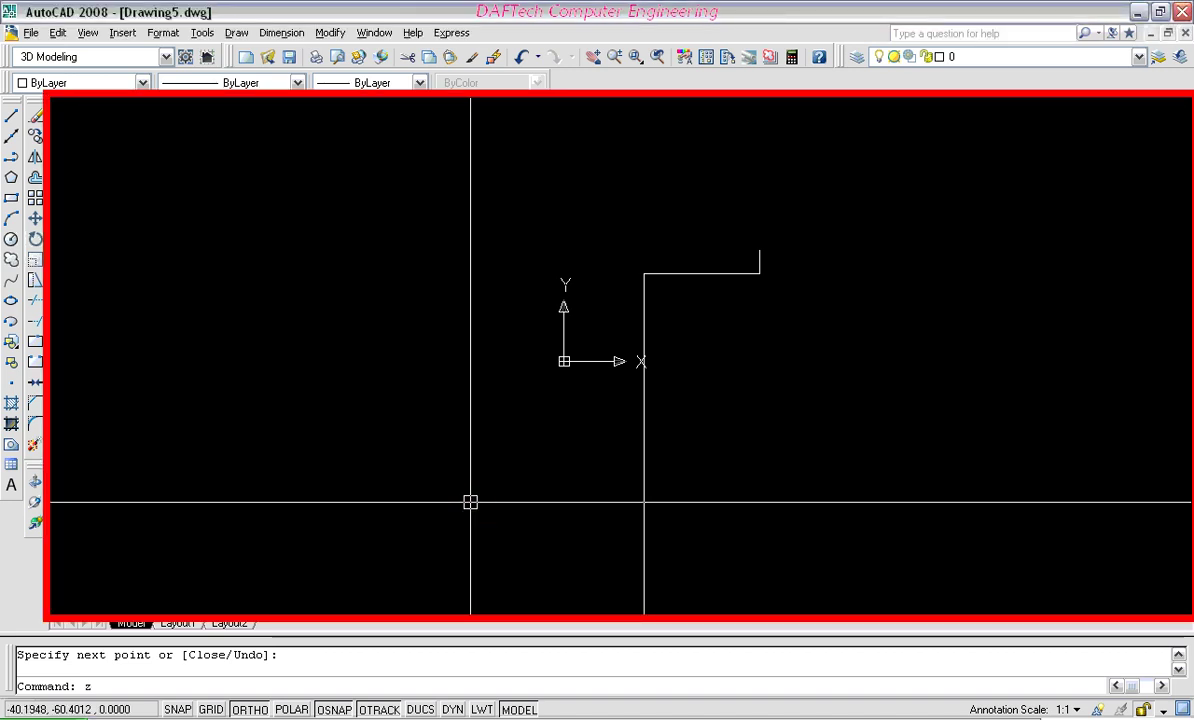
pyautogui.press('Return')
pyautogui.press('Return')
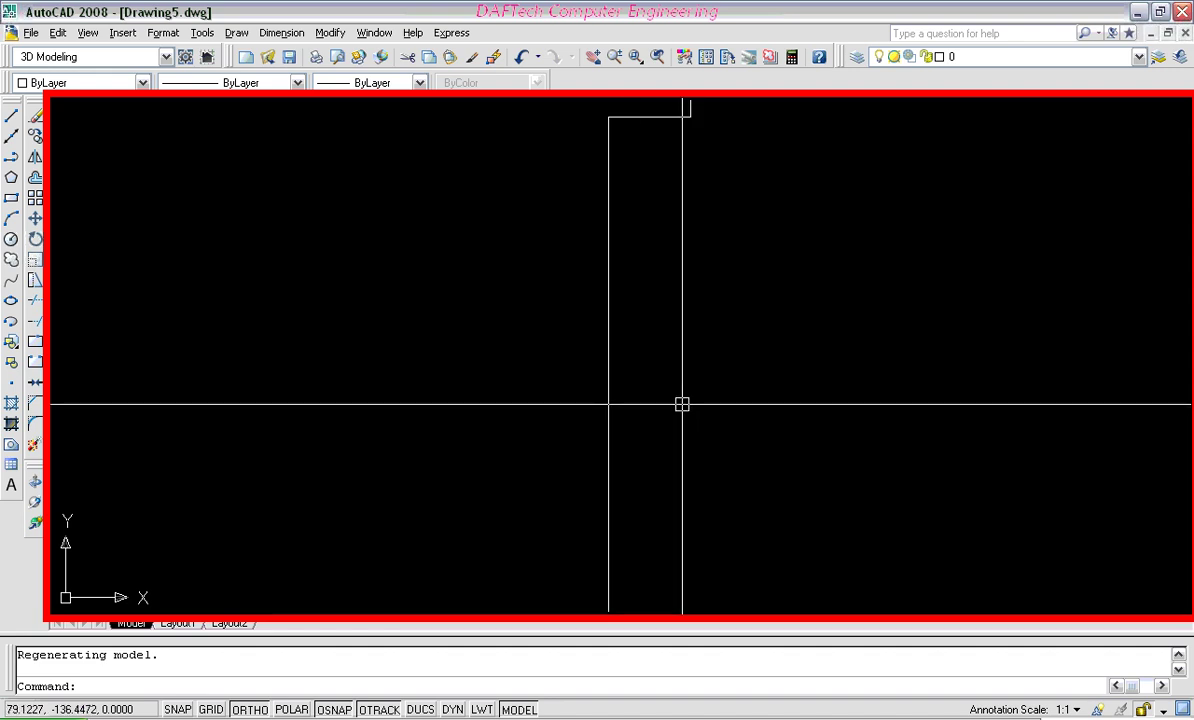
pyautogui.scroll(-1, 669, 402)
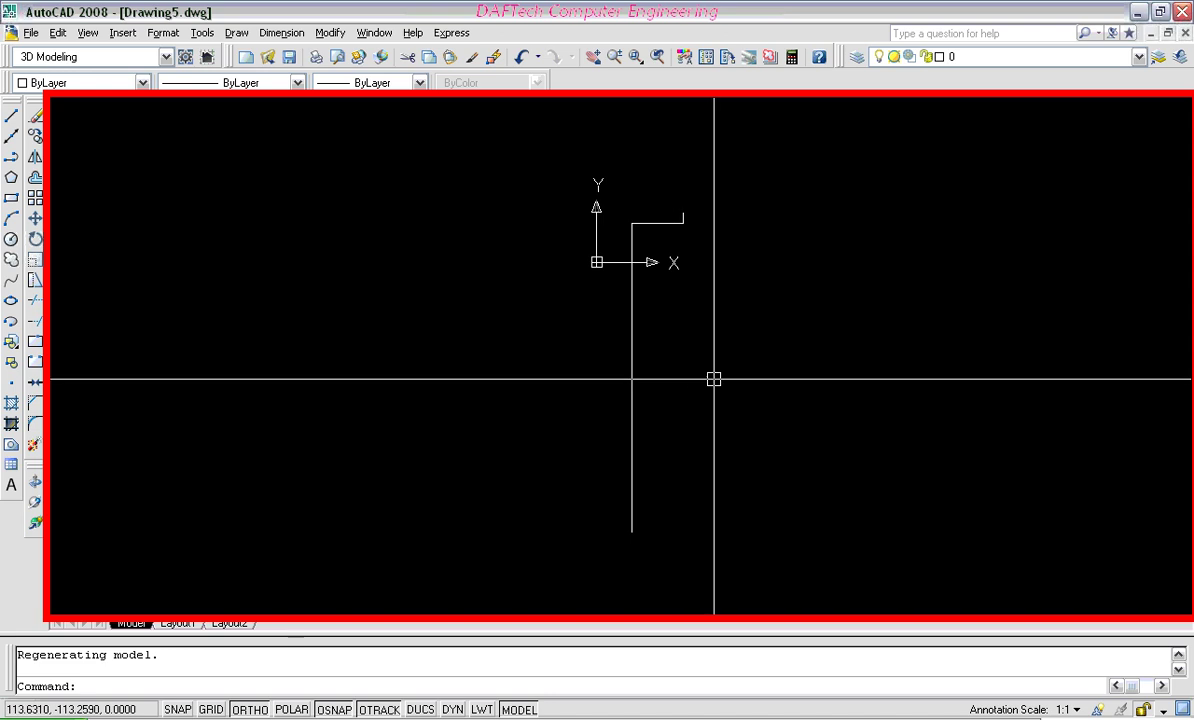
pyautogui.click(12, 120)
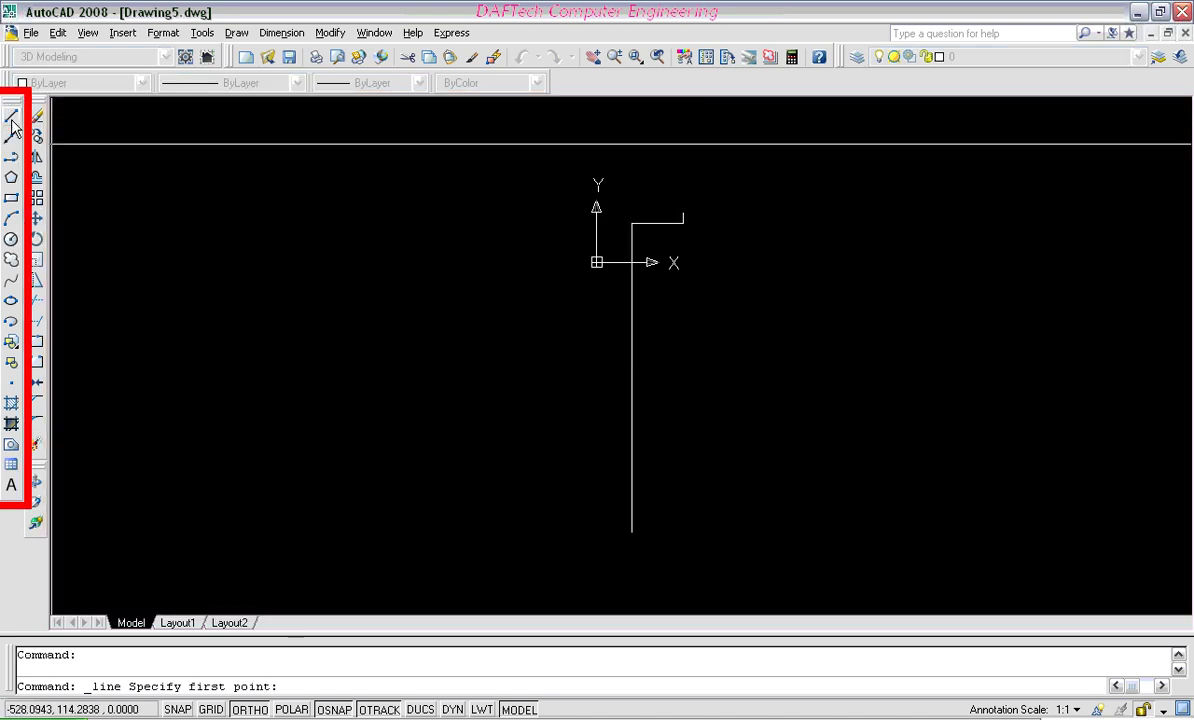
pyautogui.click(631, 533)
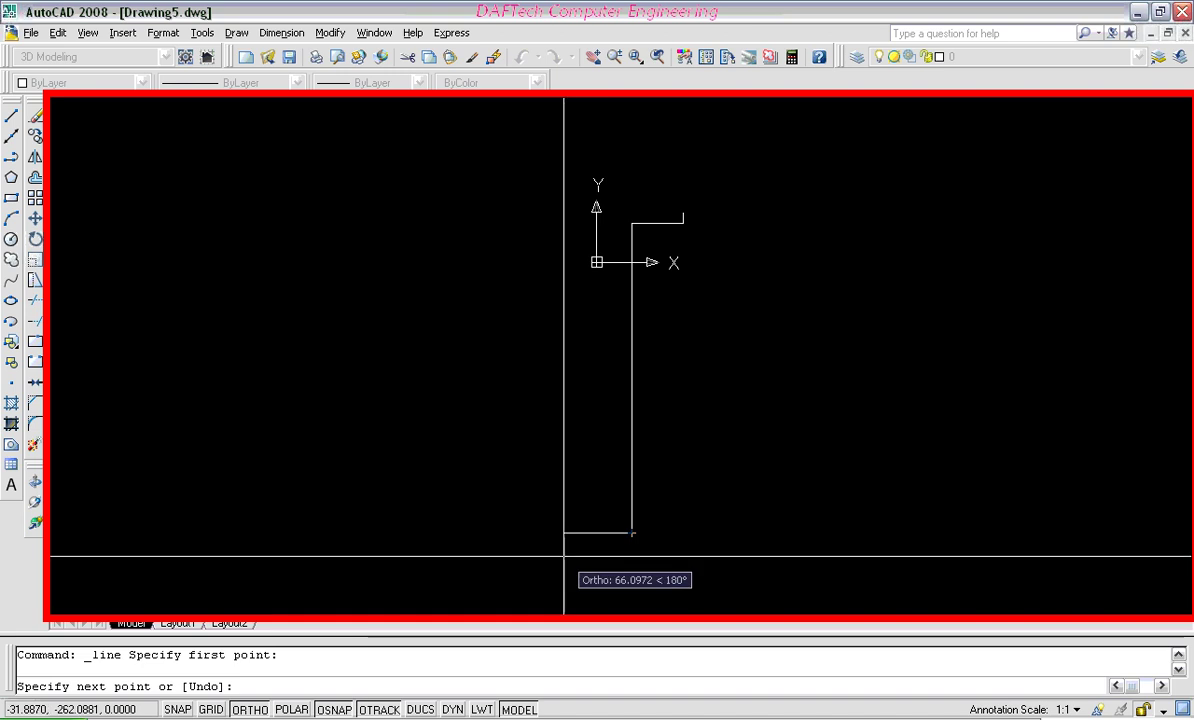
pyautogui.press('Escape')
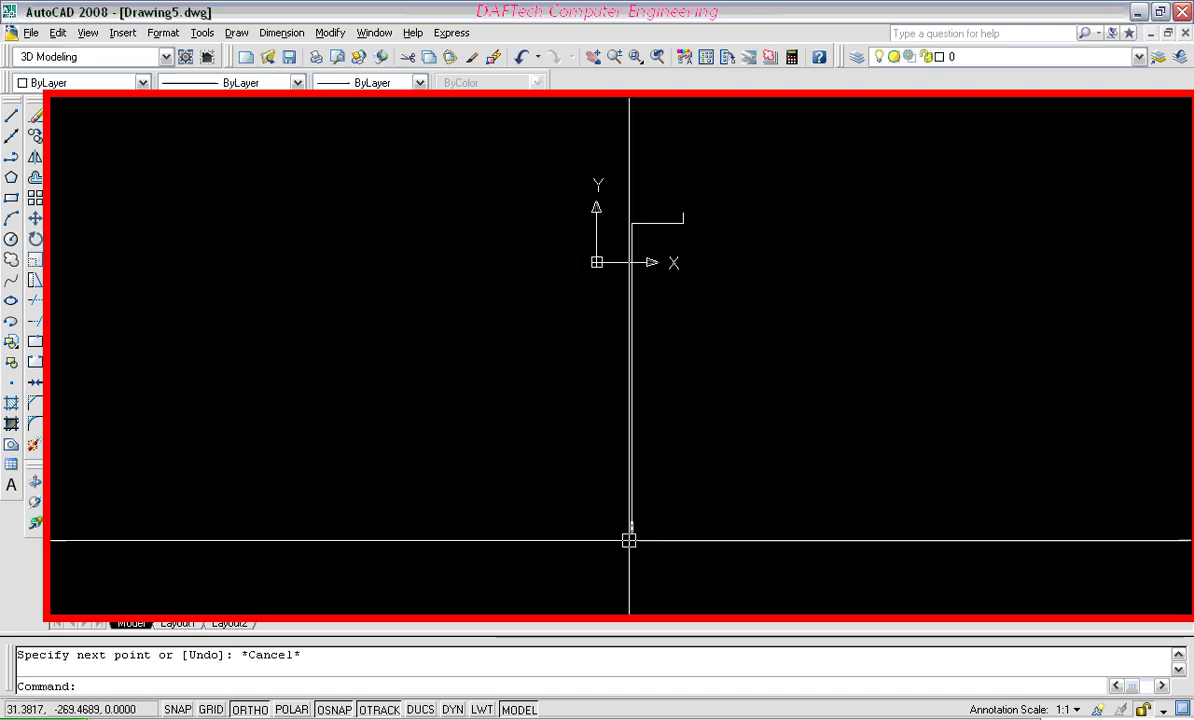
pyautogui.scroll(4, 629, 540)
pyautogui.click(652, 492)
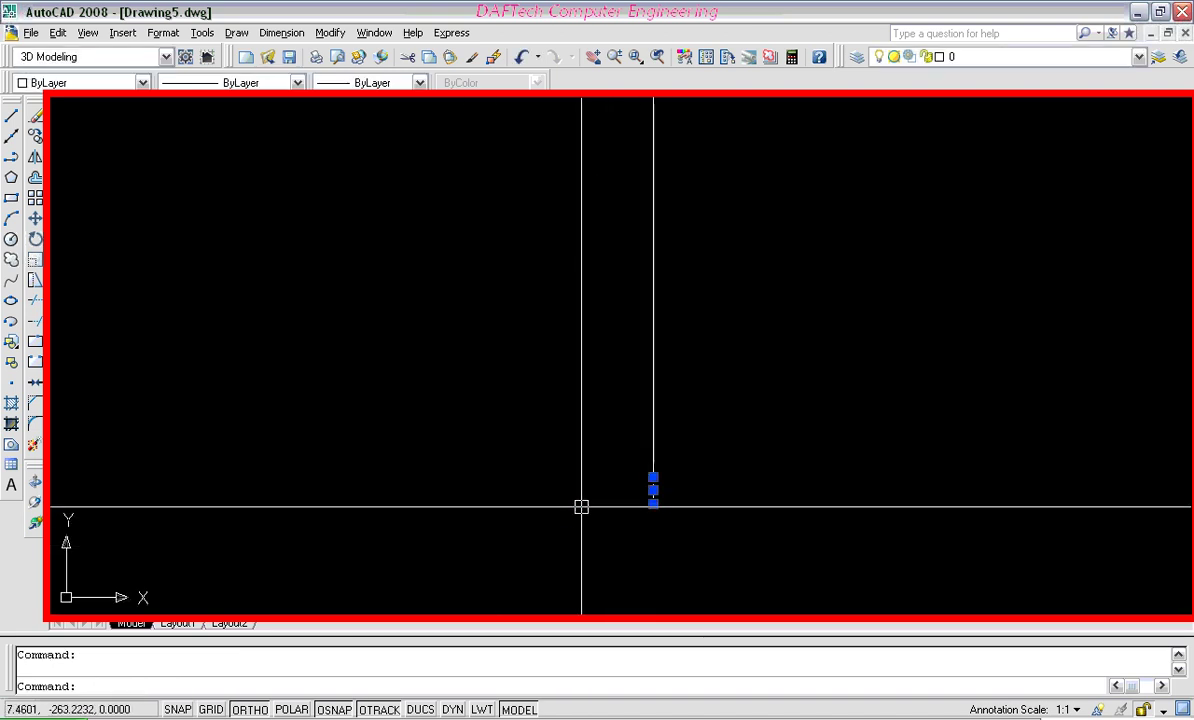
pyautogui.press('Delete')
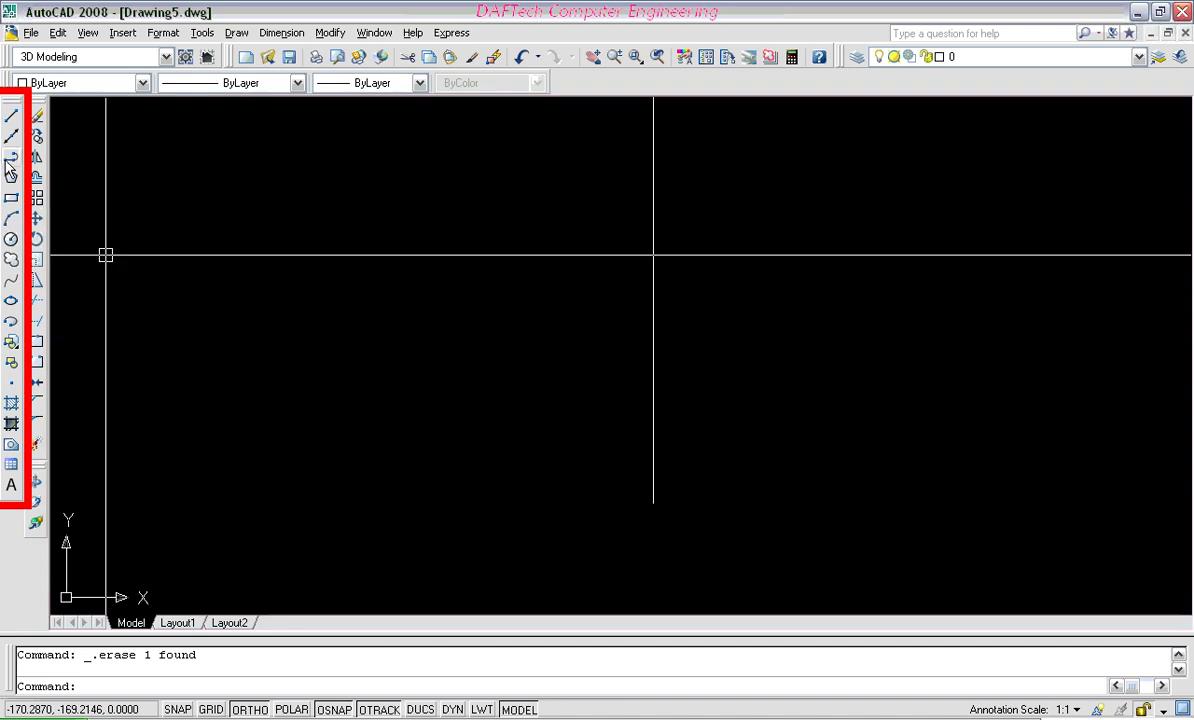
# Step: Draw the bottom wall leftward from the tall wall's base with 10, 90, 150 and 30-unit segments
pyautogui.click(11, 116)
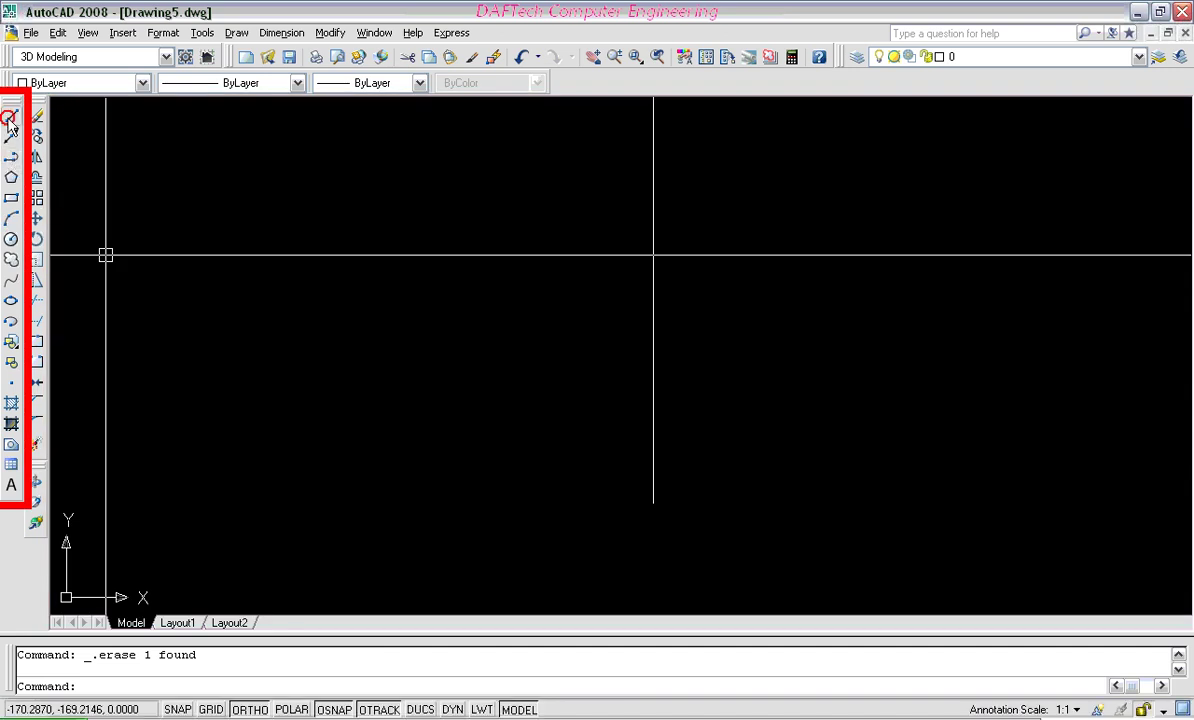
pyautogui.click(653, 504)
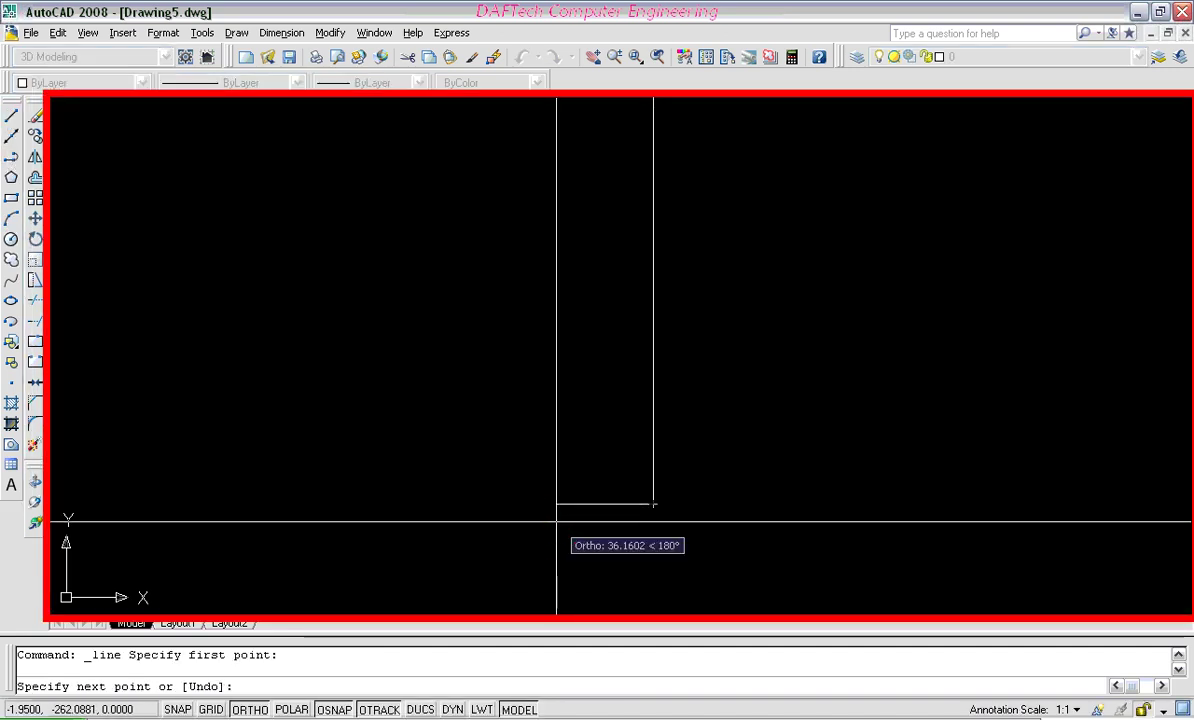
pyautogui.write('10')
pyautogui.press('Return')
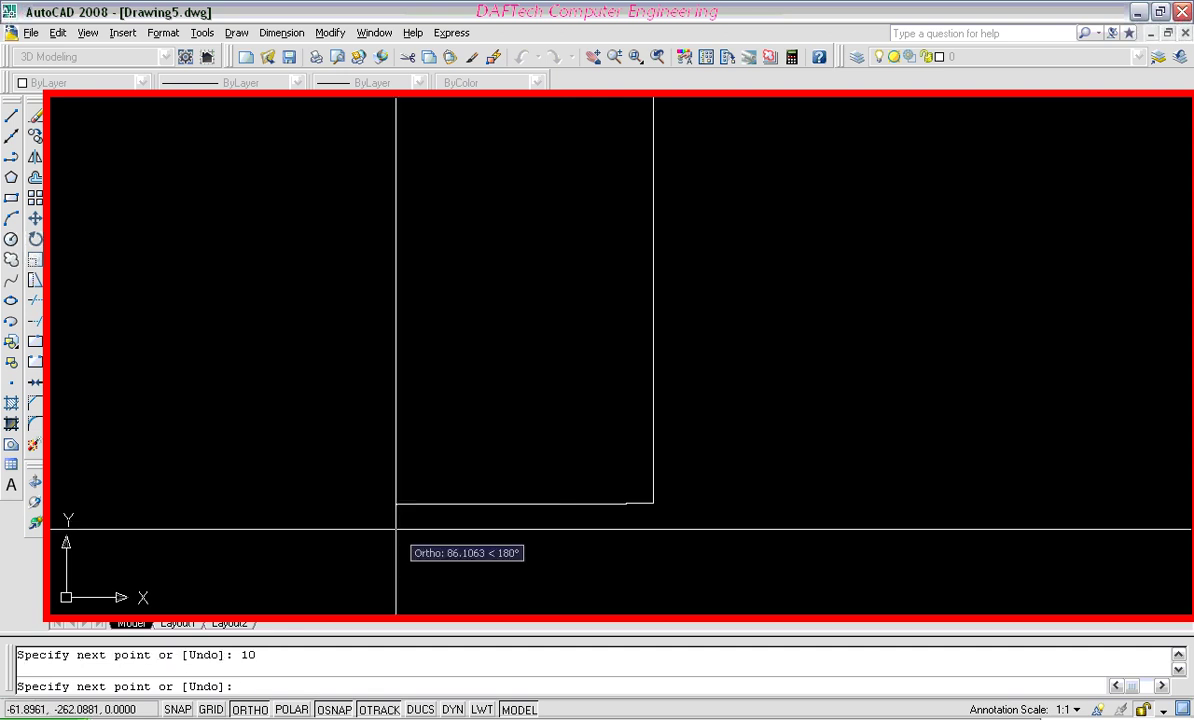
pyautogui.press('Return')
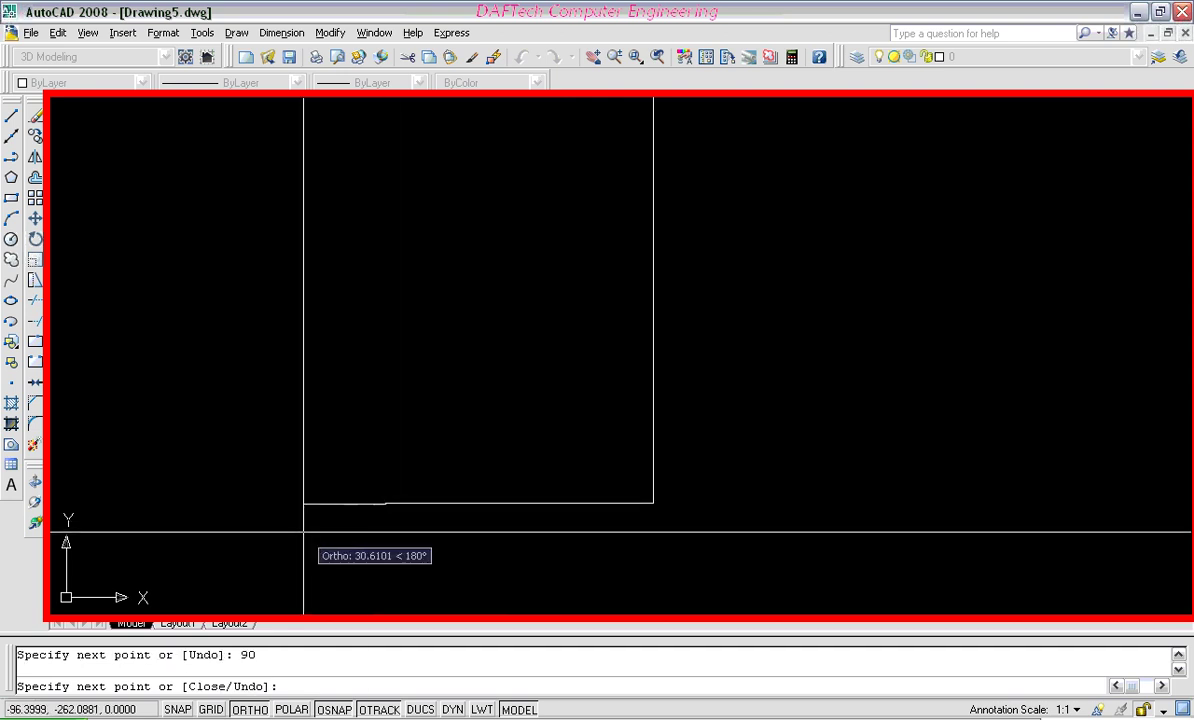
pyautogui.scroll(2, 304, 540)
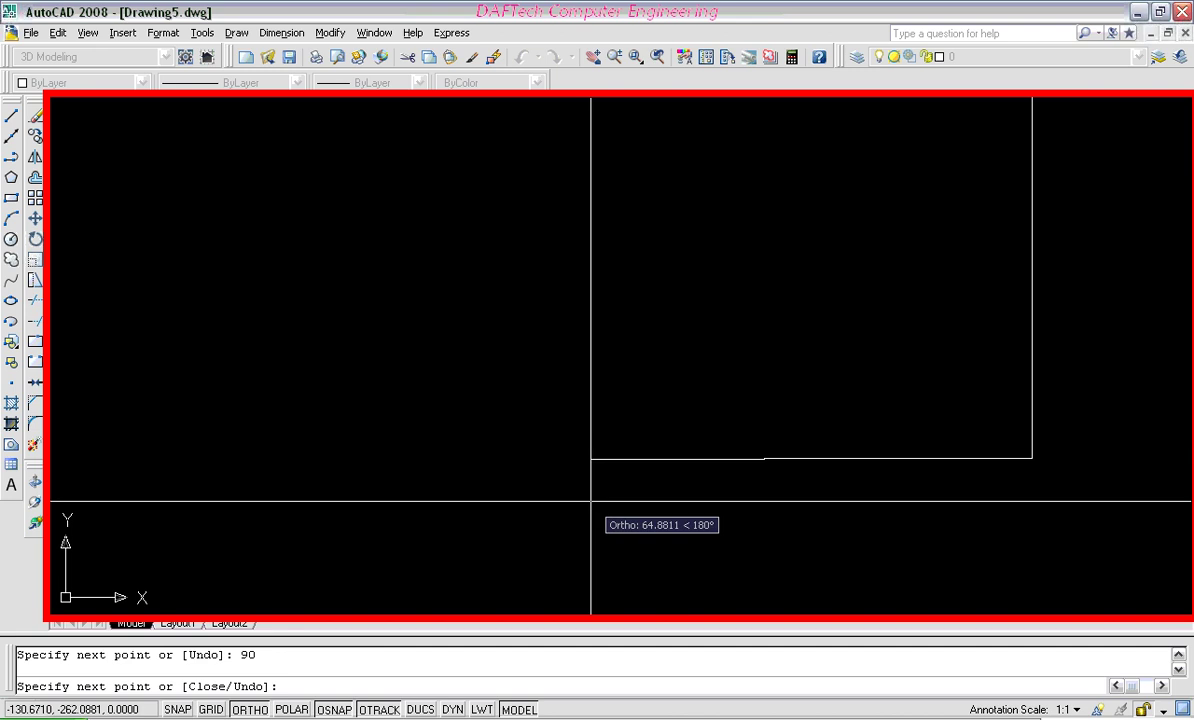
pyautogui.write('150')
pyautogui.press('Return')
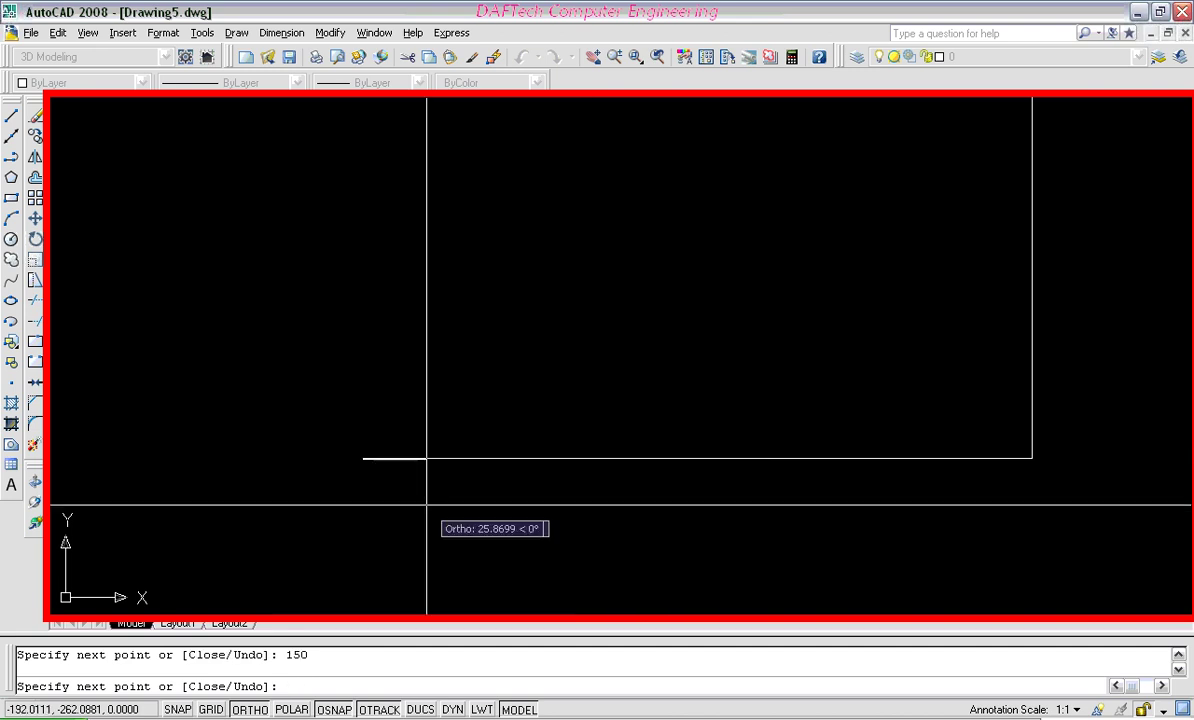
pyautogui.scroll(-3, 584, 488)
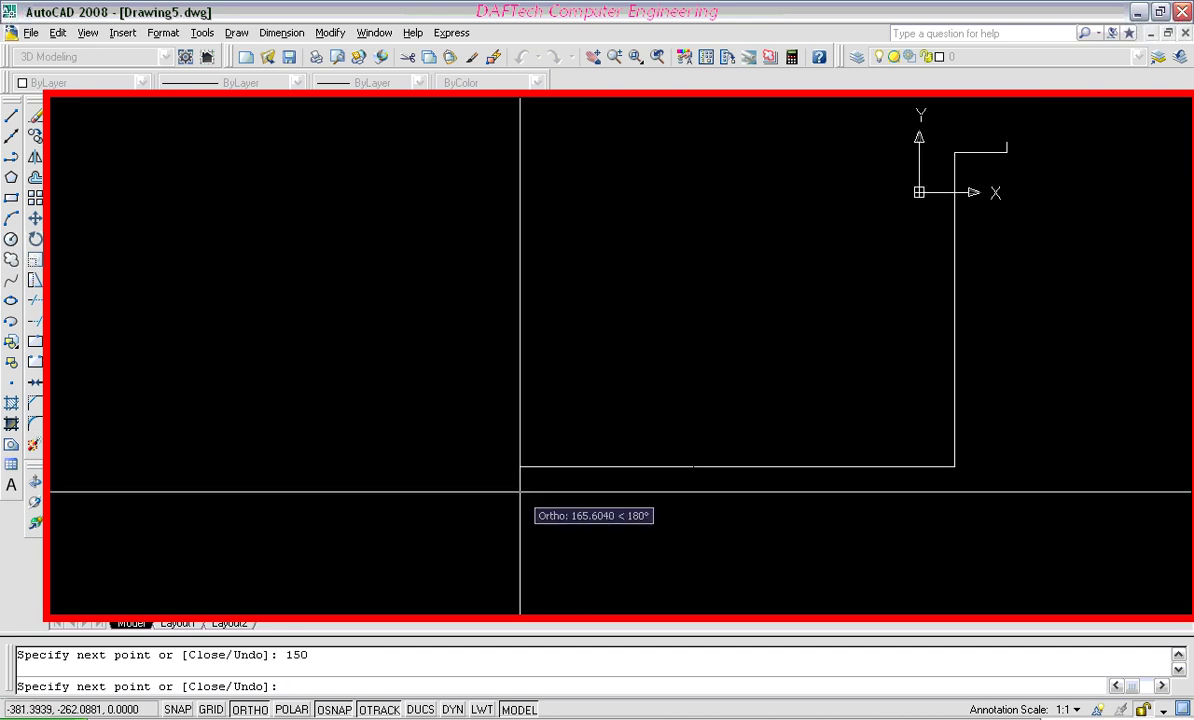
pyautogui.write('30')
pyautogui.press('Return')
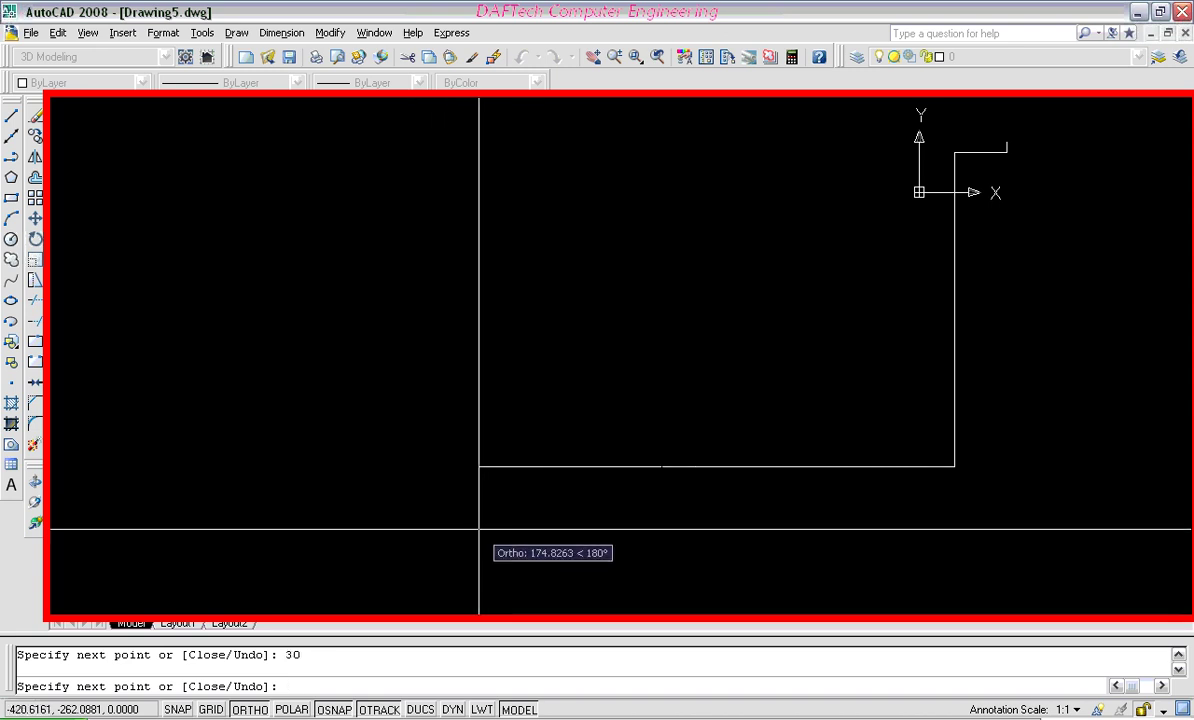
pyautogui.moveTo(464, 512)
pyautogui.mouseDown(button='middle')
pyautogui.moveTo(842, 525)
pyautogui.moveTo(388, 472)
pyautogui.moveTo(678, 508)
pyautogui.moveTo(733, 501)
pyautogui.moveTo(429, 493)
pyautogui.moveTo(637, 522)
pyautogui.moveTo(591, 395)
pyautogui.moveTo(720, 472)
pyautogui.moveTo(530, 493)
pyautogui.mouseUp(button='middle')
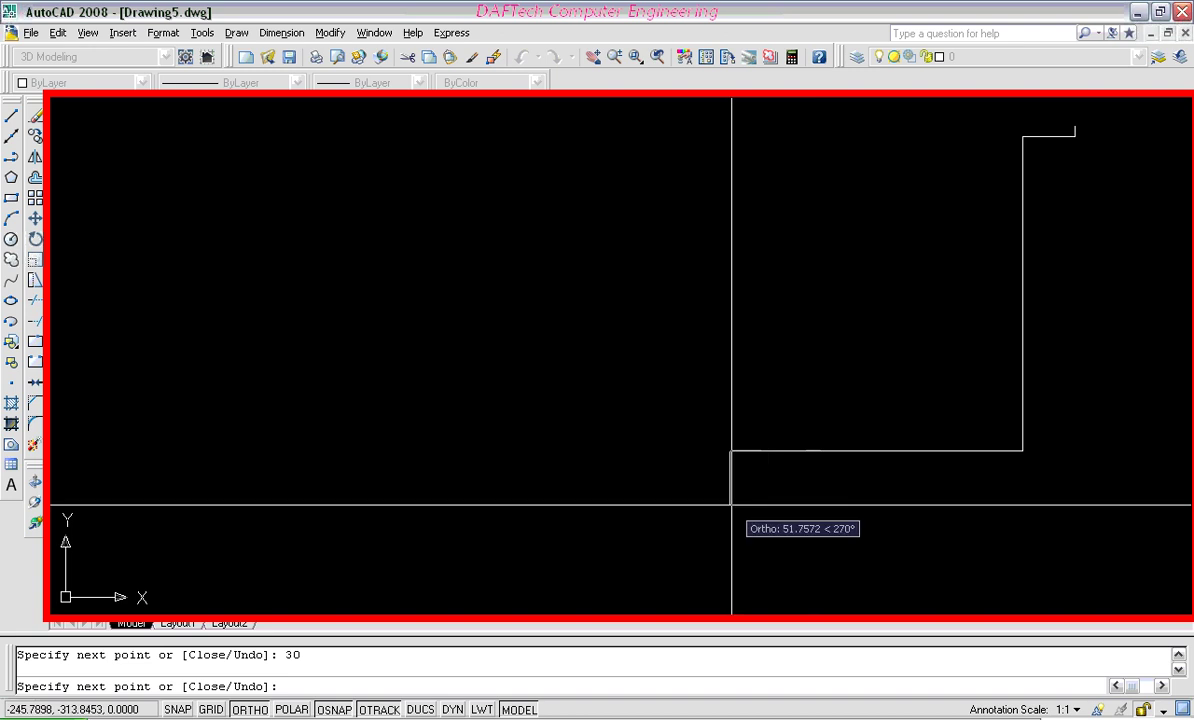
pyautogui.press('Return')
pyautogui.click(742, 452)
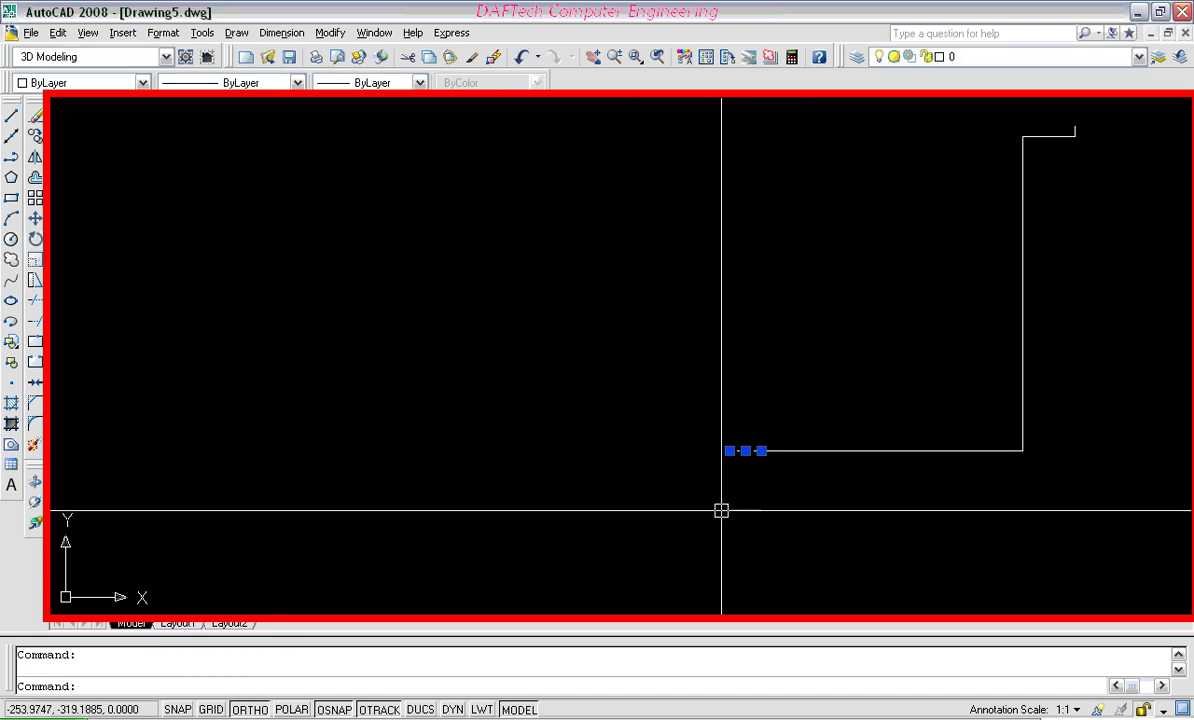
# Step: Check the right, left and bottom wall segments by selecting and deselecting each
pyautogui.press('Escape')
pyautogui.click(1005, 451)
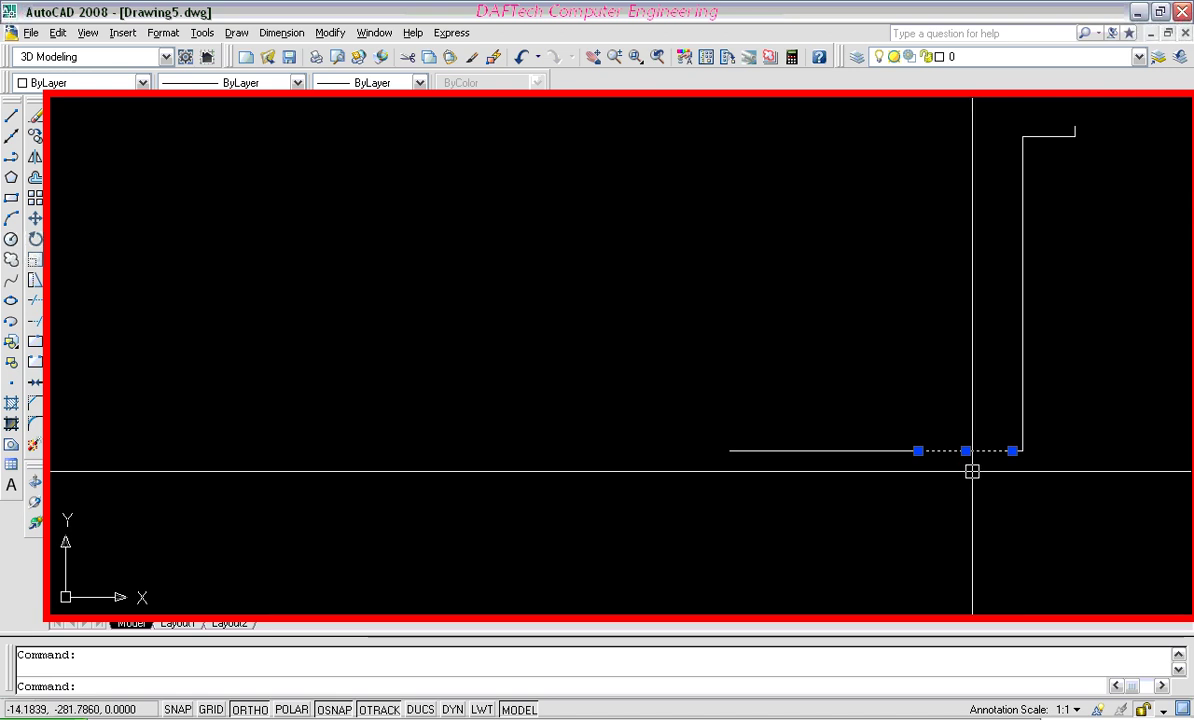
pyautogui.press('Escape')
pyautogui.click(836, 451)
pyautogui.press('Escape')
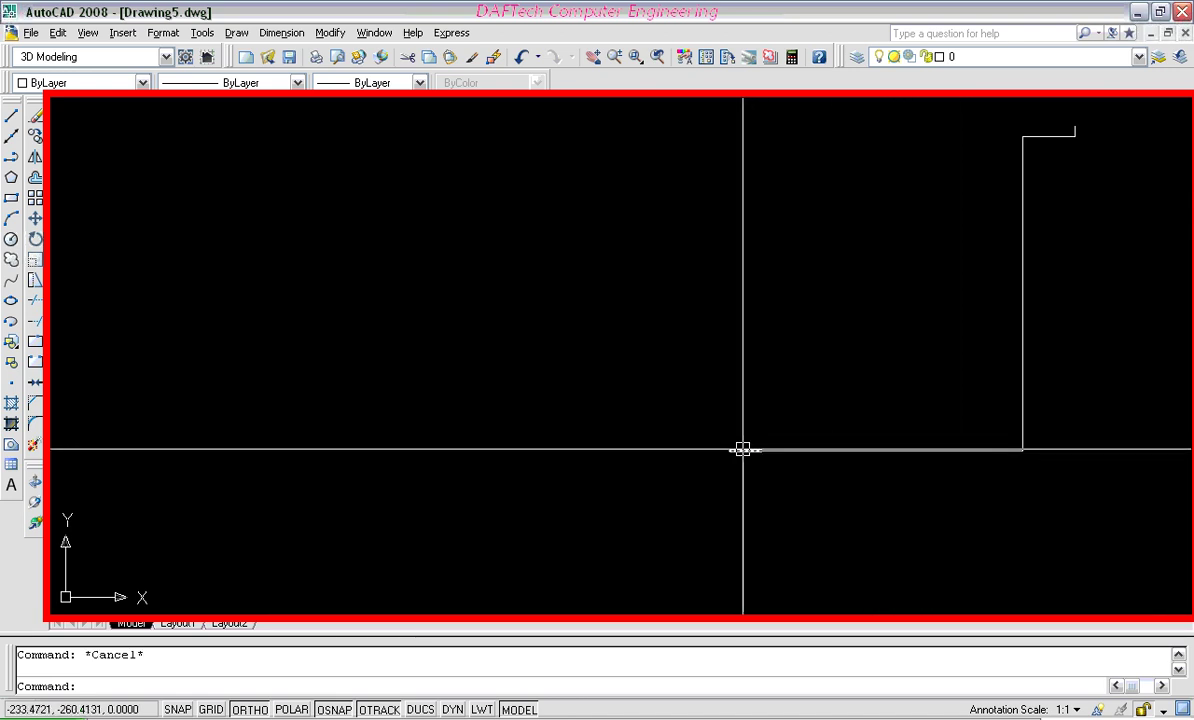
pyautogui.click(742, 450)
pyautogui.press('Escape')
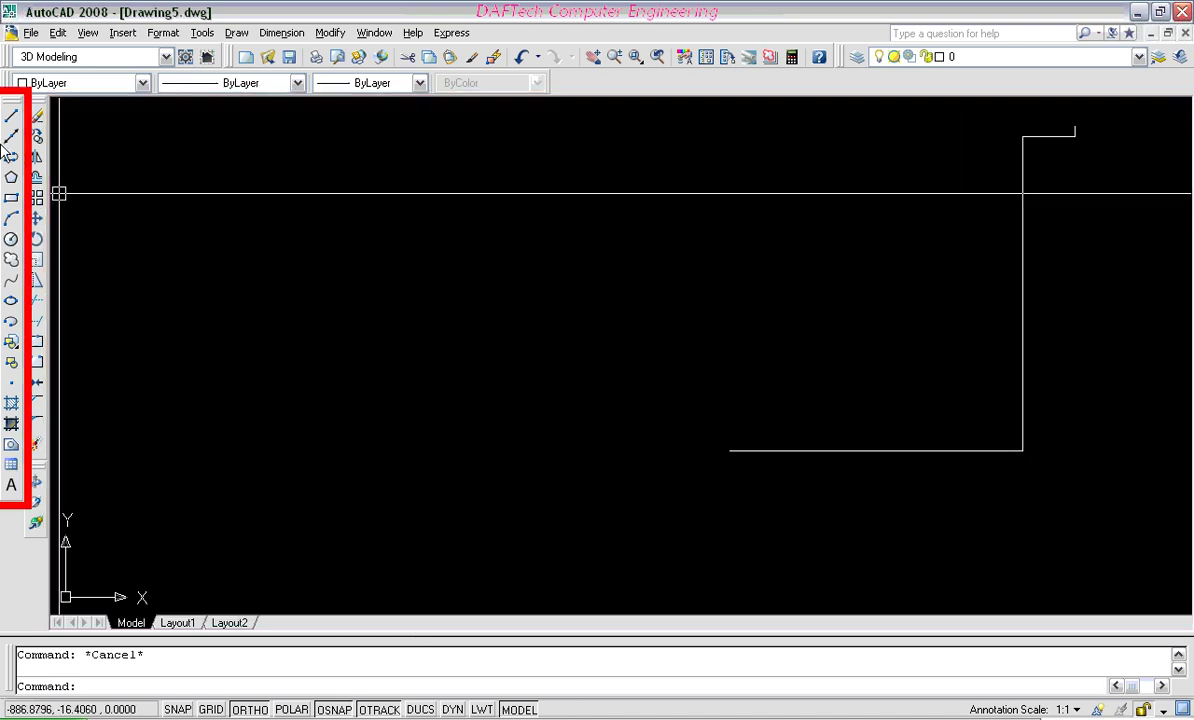
# Step: Continue the outline from the wall's left end with 150, 30, 140 and 90-unit segments
pyautogui.click(10, 118)
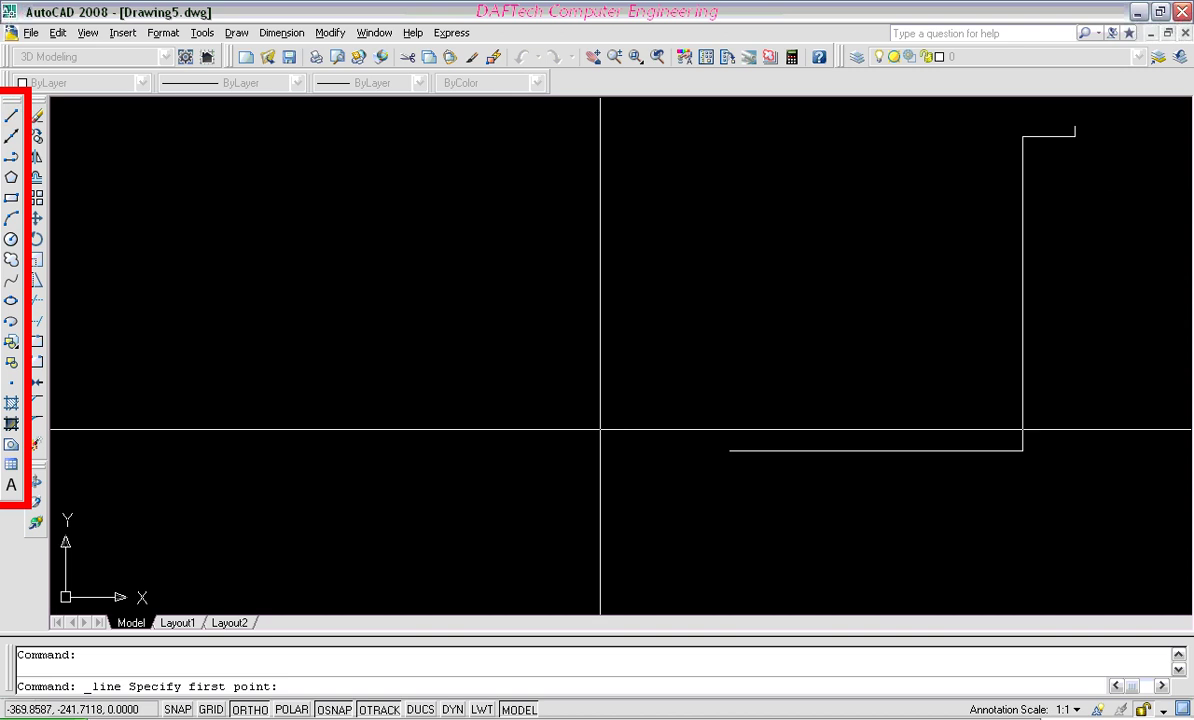
pyautogui.click(730, 451)
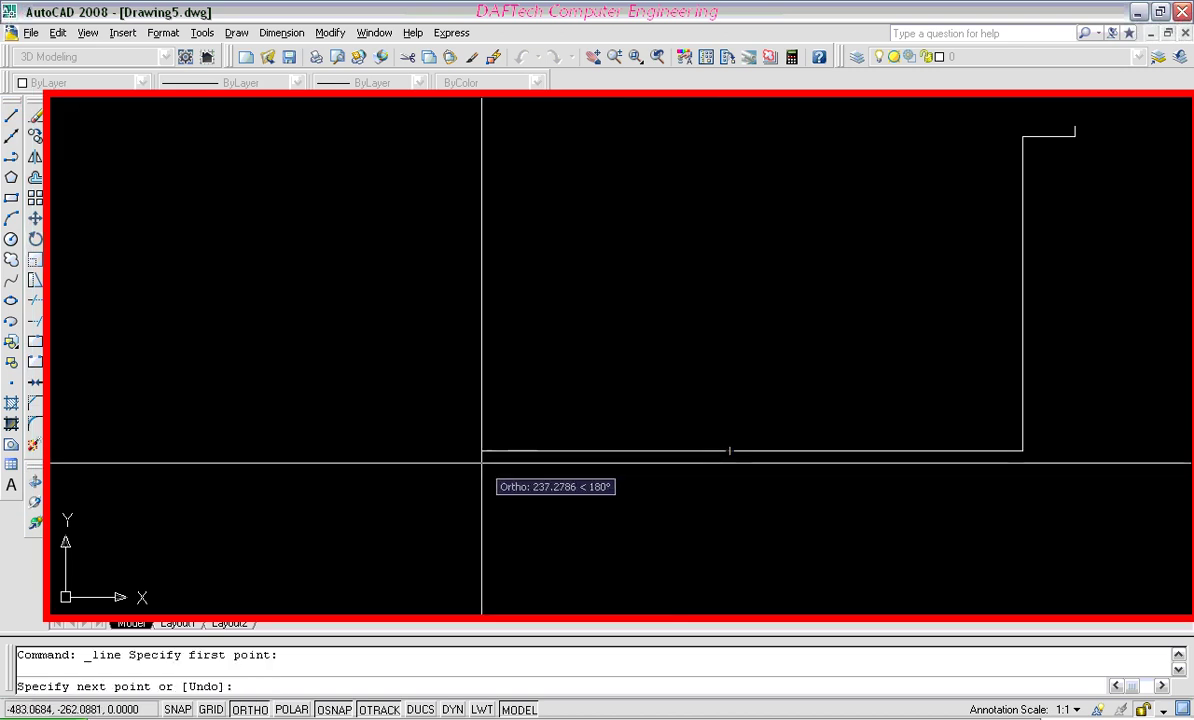
pyautogui.write('150')
pyautogui.press('Return')
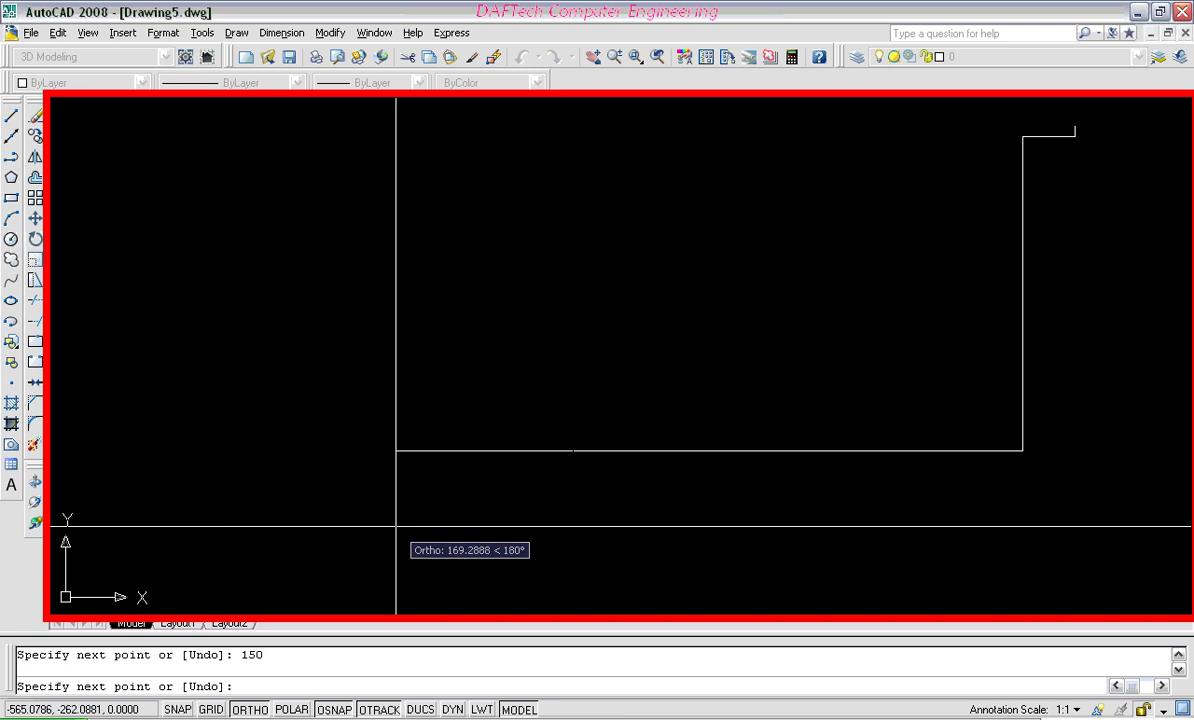
pyautogui.press('Return')
pyautogui.scroll(-1, 345, 505)
pyautogui.write('14')
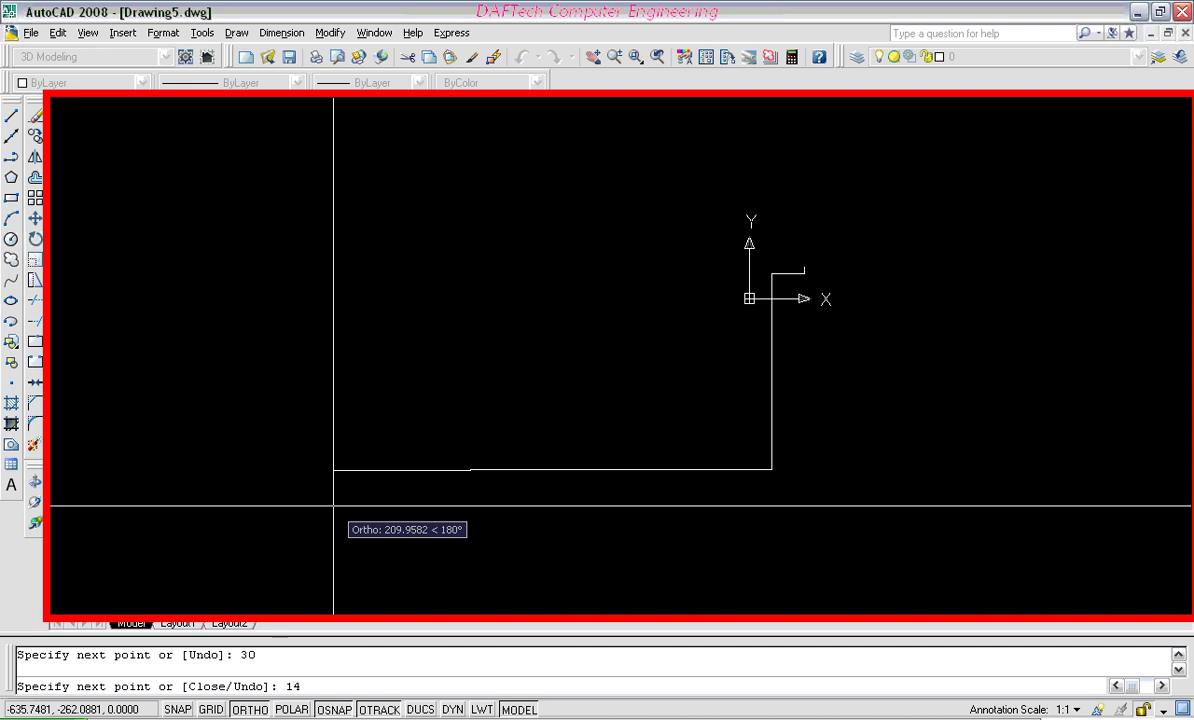
pyautogui.write('0')
pyautogui.press('Return')
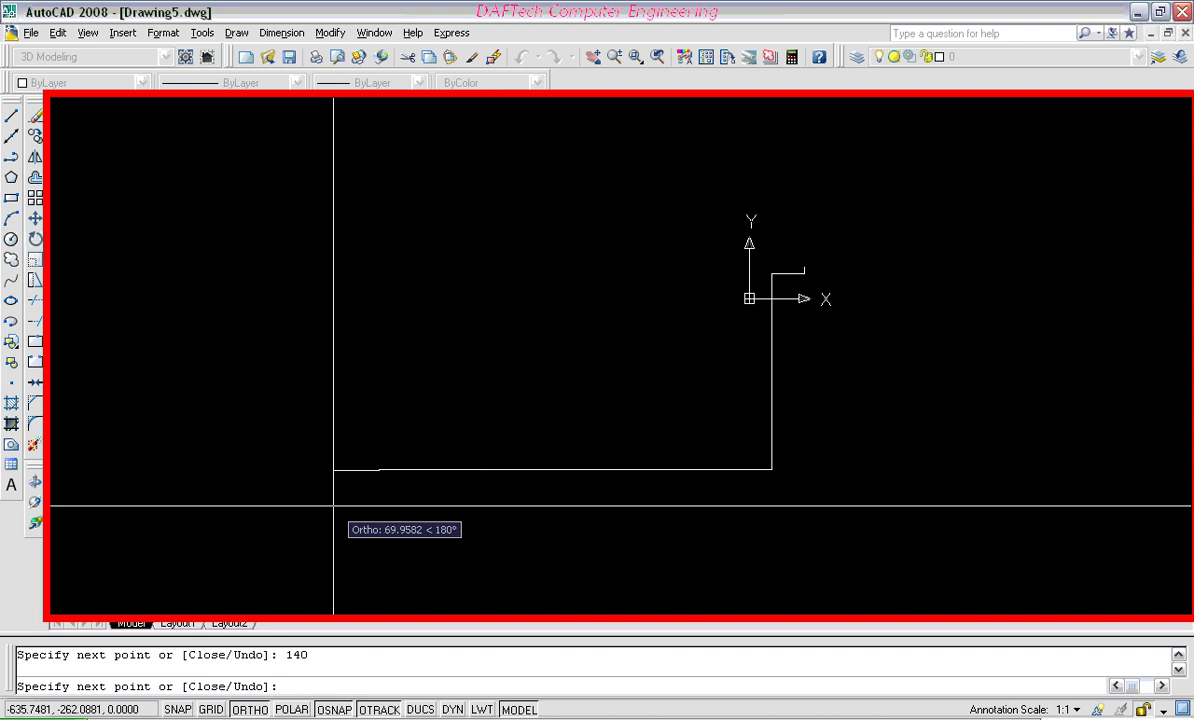
pyautogui.press('Return')
pyautogui.write('410')
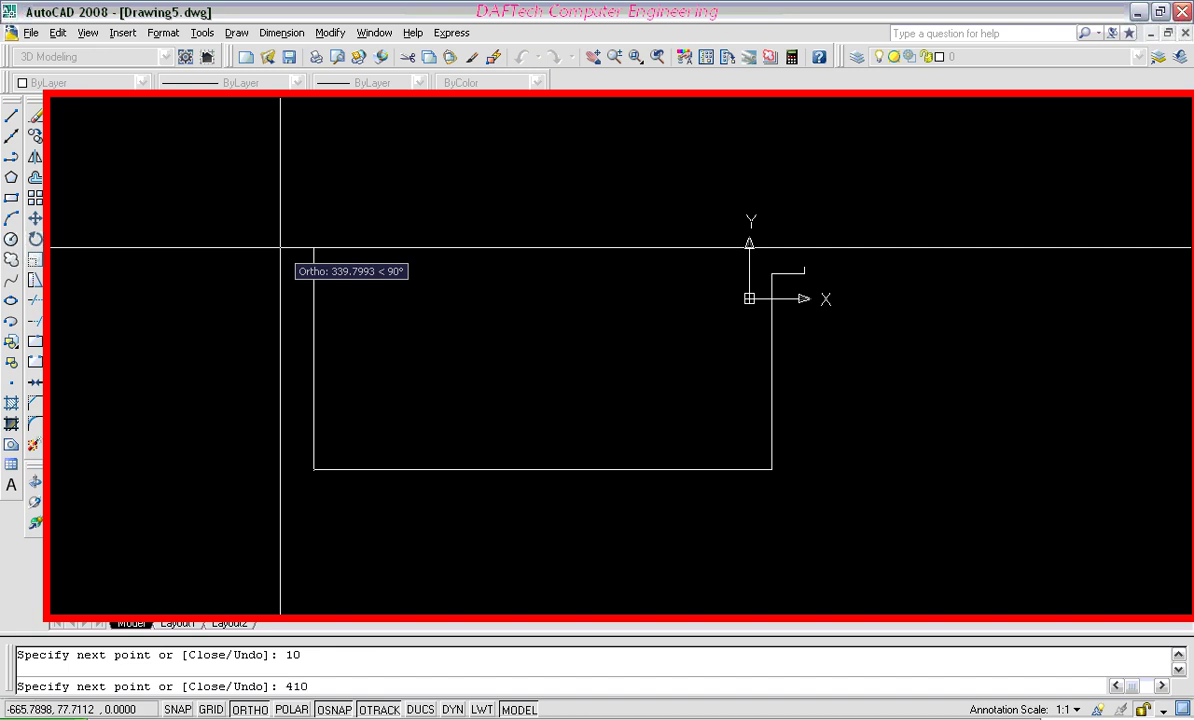
# Step: Draw the 410-unit left wall and top edge: 240, 30, 150, 30, 270, 30, 90
pyautogui.press('Return')
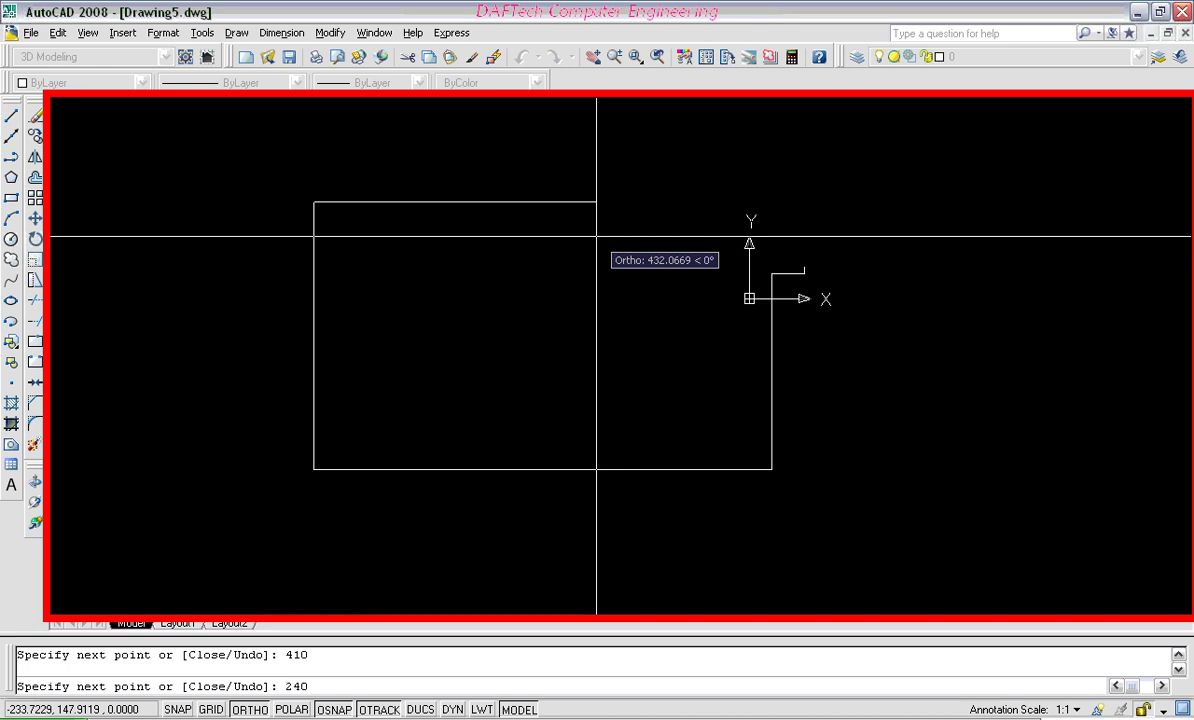
pyautogui.write('30')
pyautogui.press('Return')
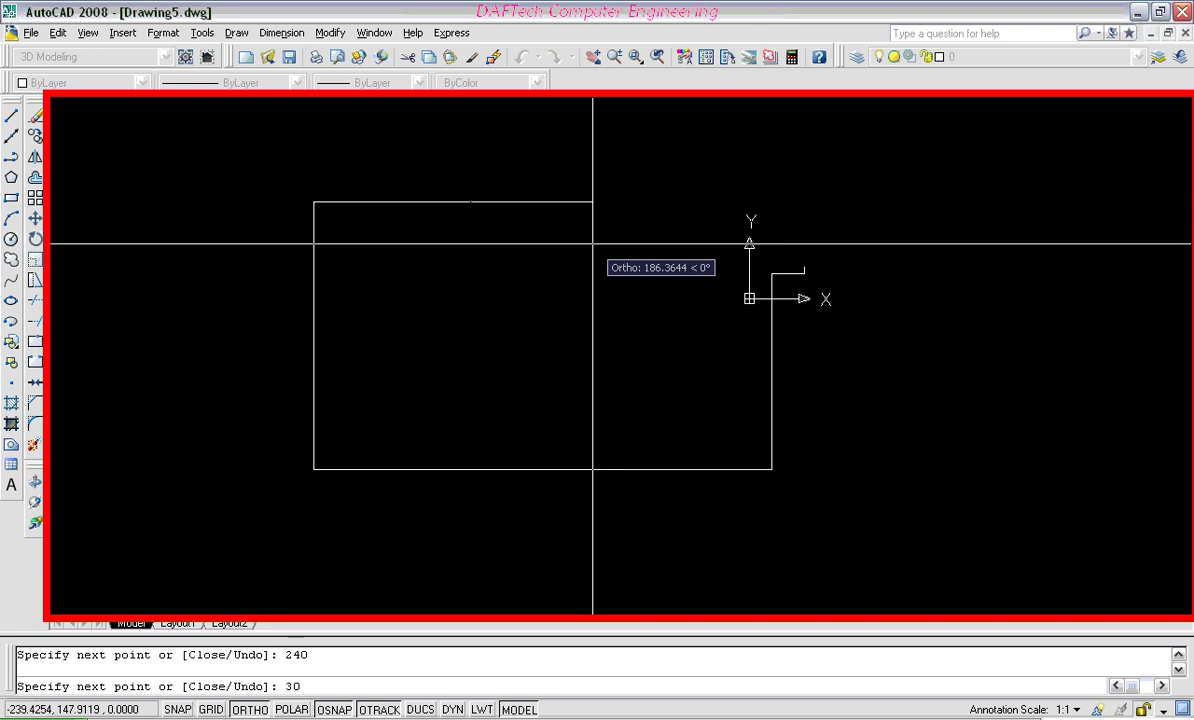
pyautogui.press('Return')
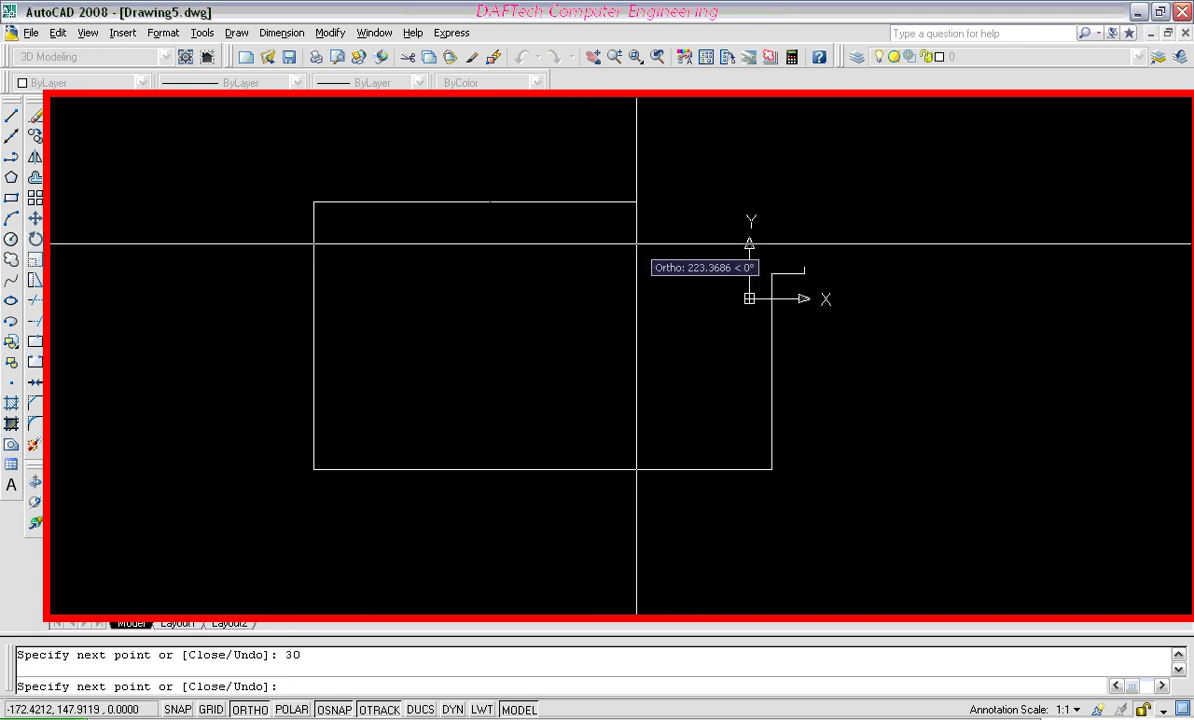
pyautogui.write('150')
pyautogui.press('Return')
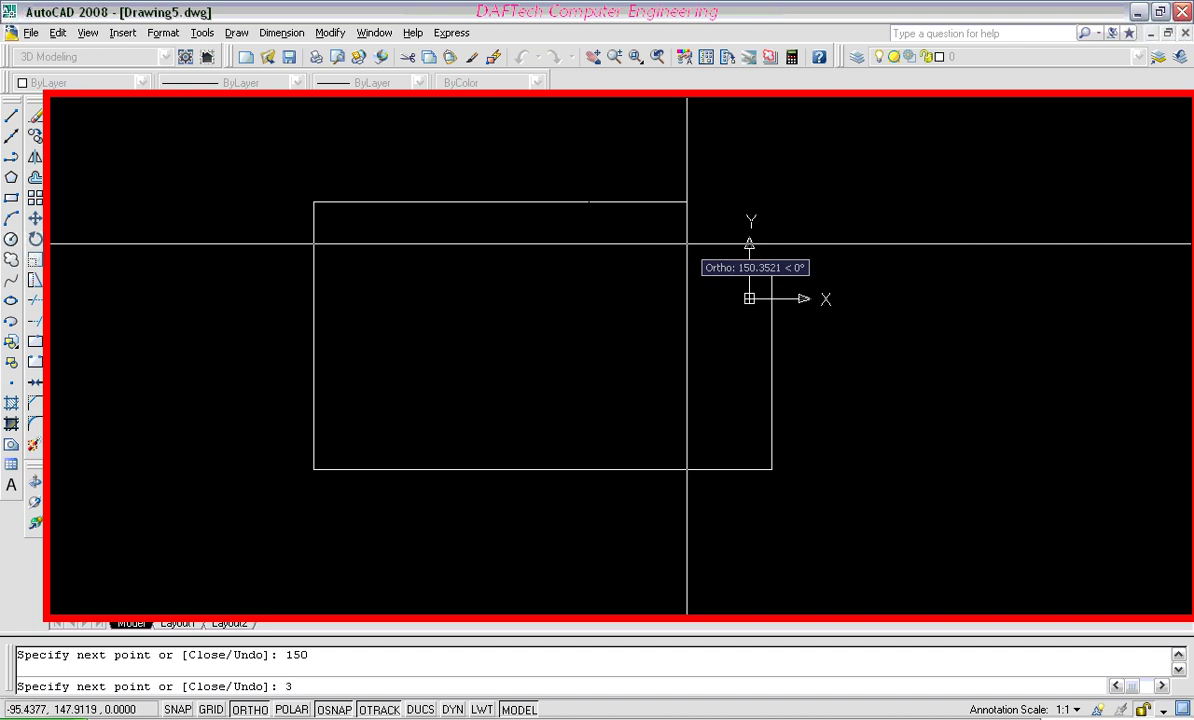
pyautogui.press('Return')
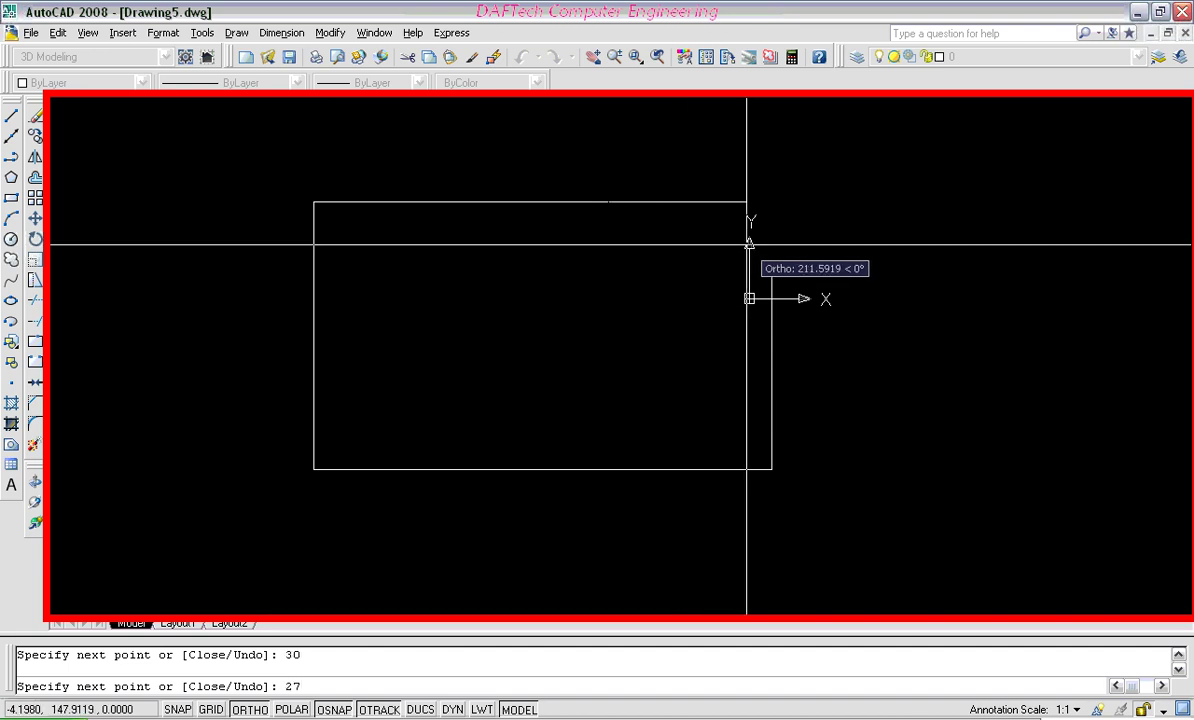
pyautogui.press('Return')
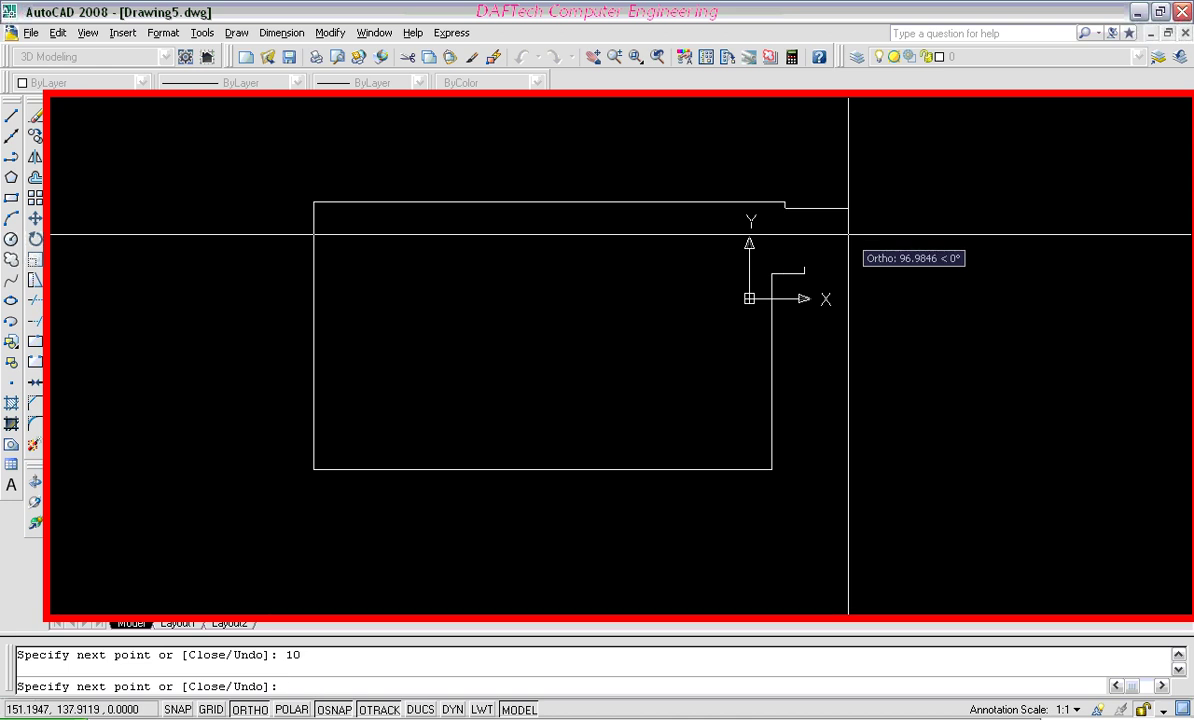
pyautogui.write('30')
pyautogui.press('Return')
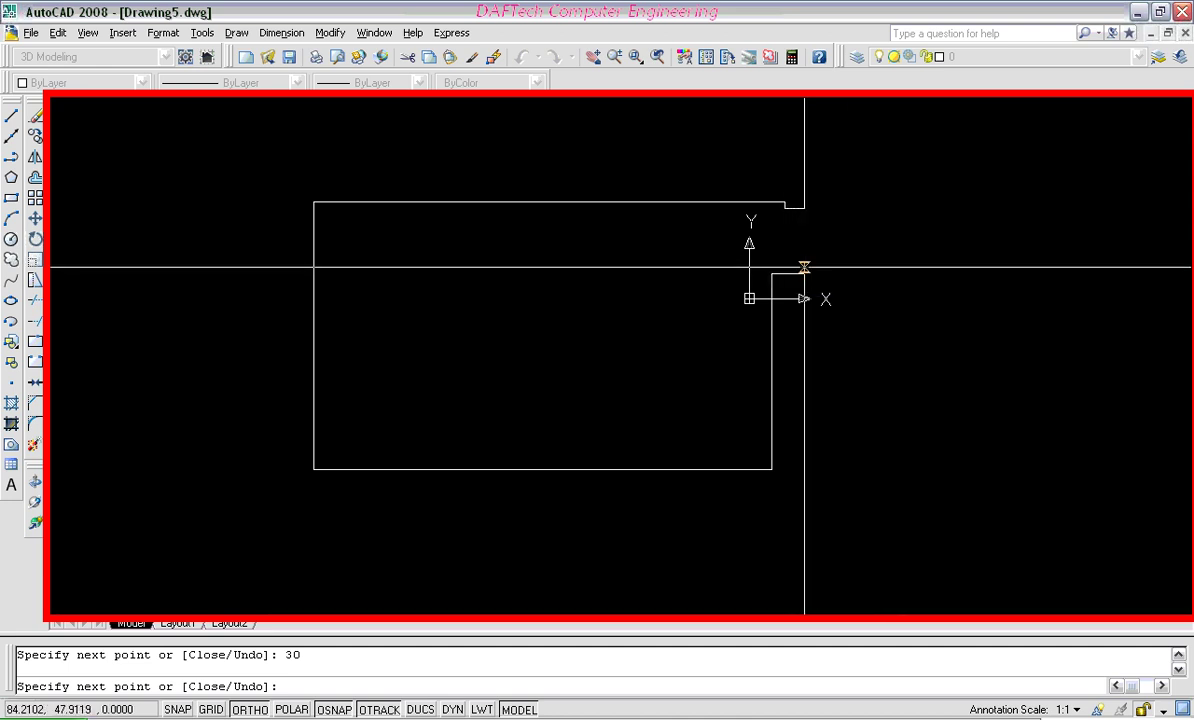
pyautogui.write('90')
pyautogui.press('Return')
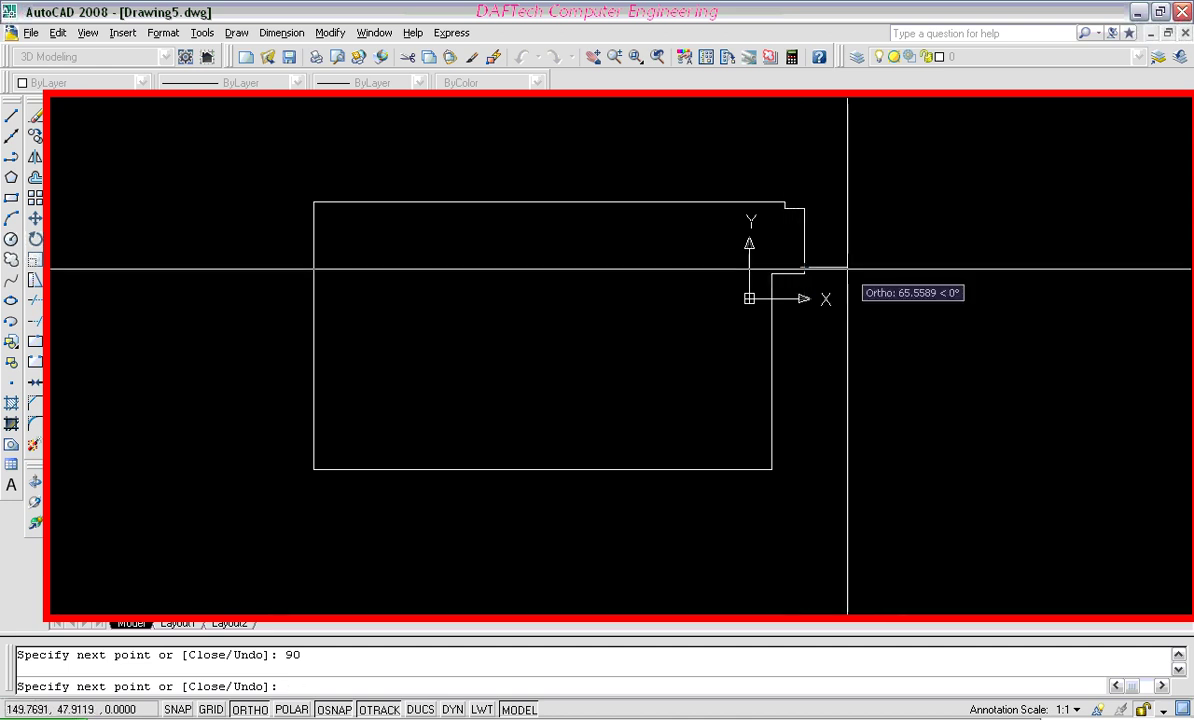
pyautogui.press('Return')
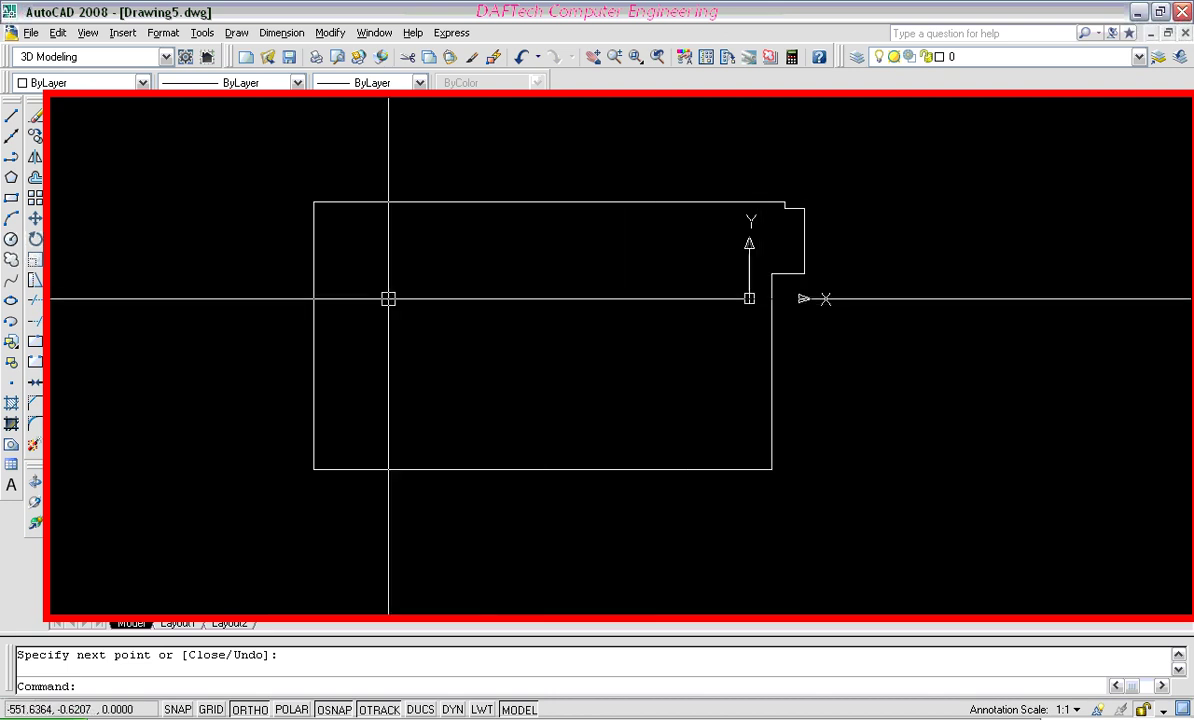
# Step: Erase the two short bottom-edge segments and the short vertical notch segment
pyautogui.click(334, 215)
pyautogui.press('Escape')
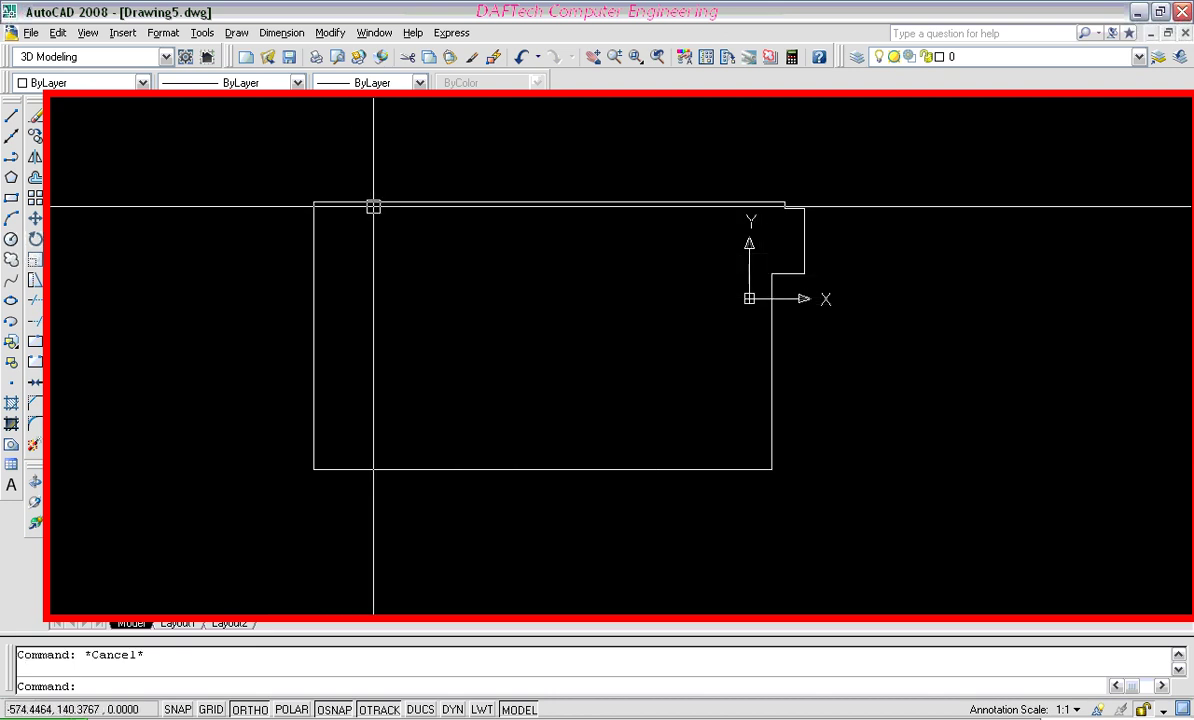
pyautogui.click(394, 202)
pyautogui.press('Escape')
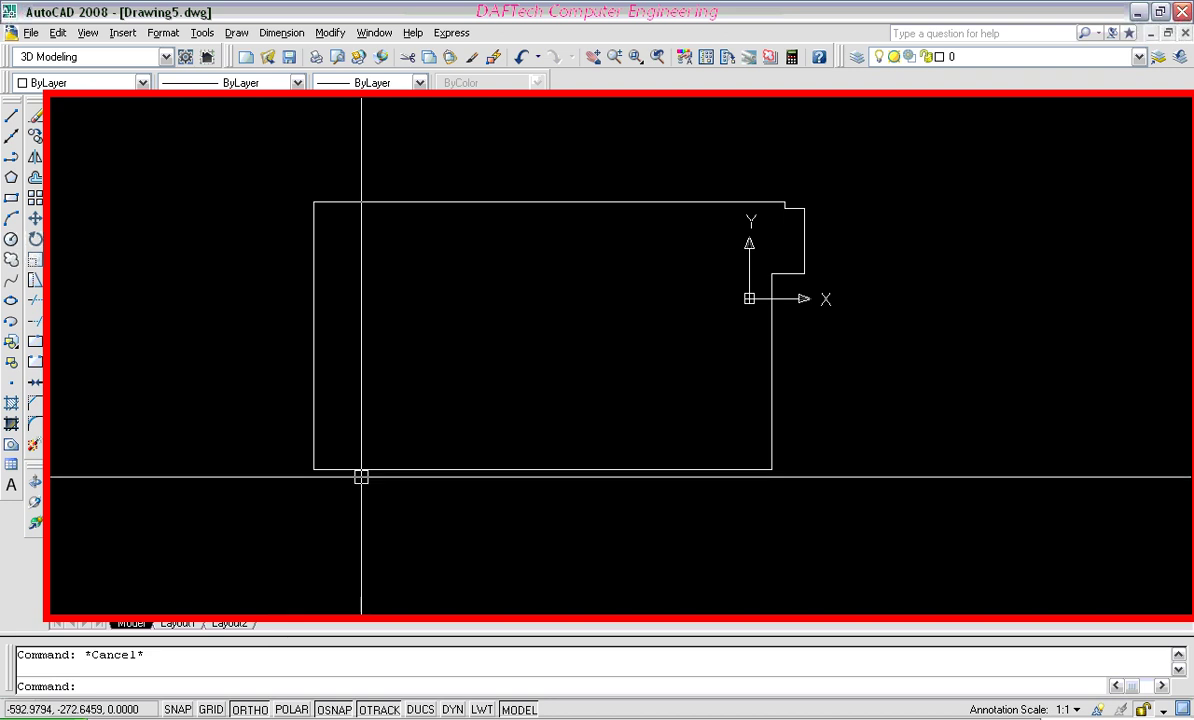
pyautogui.click(360, 470)
pyautogui.click(738, 470)
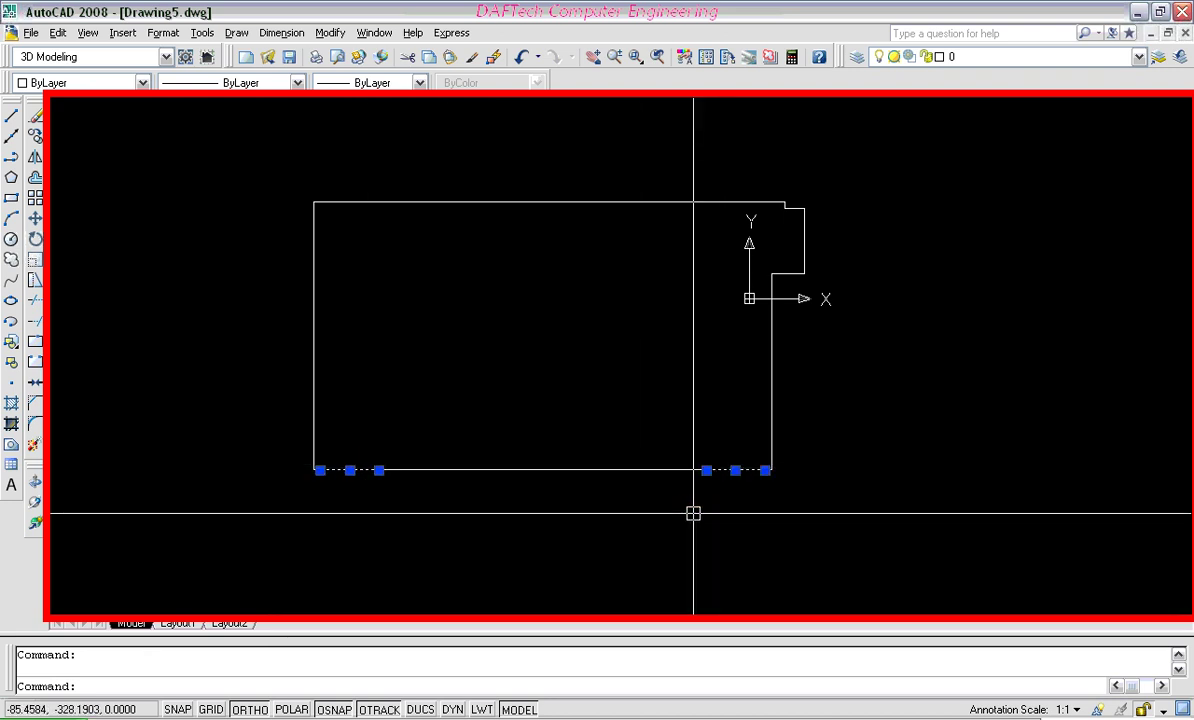
pyautogui.click(804, 237)
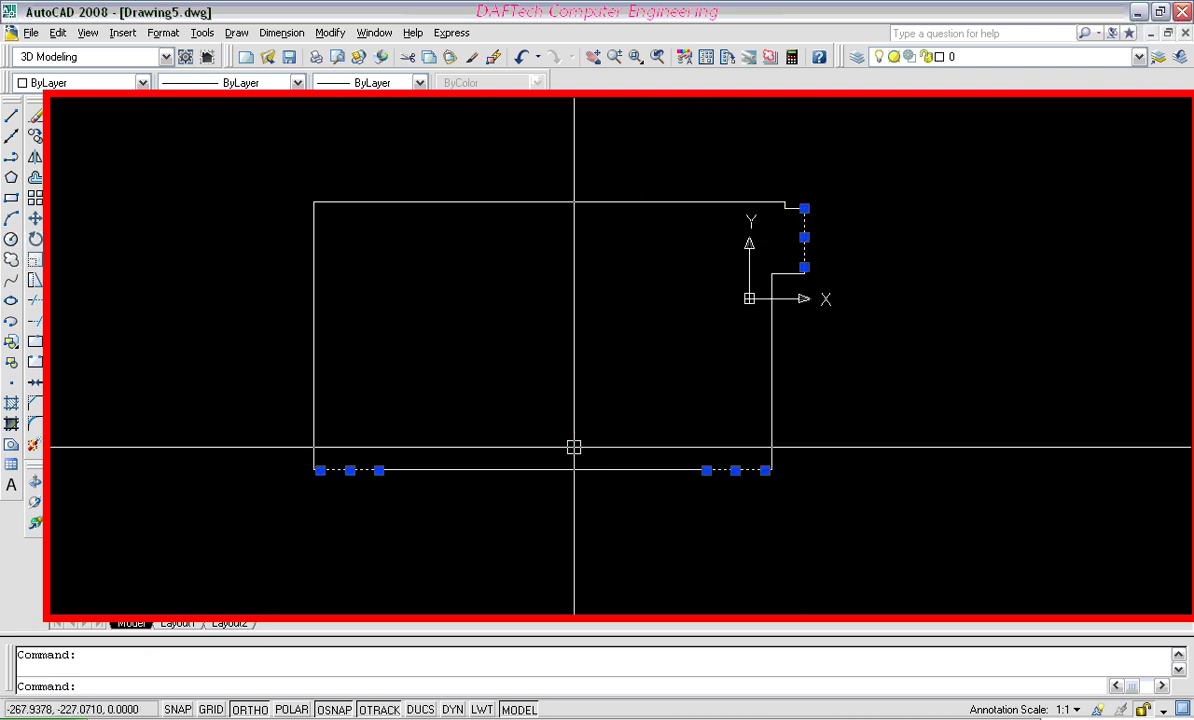
pyautogui.press('Delete')
# Step: Window-select and erase the four short top and bottom wall pieces, then recenter the room
pyautogui.click(436, 433)
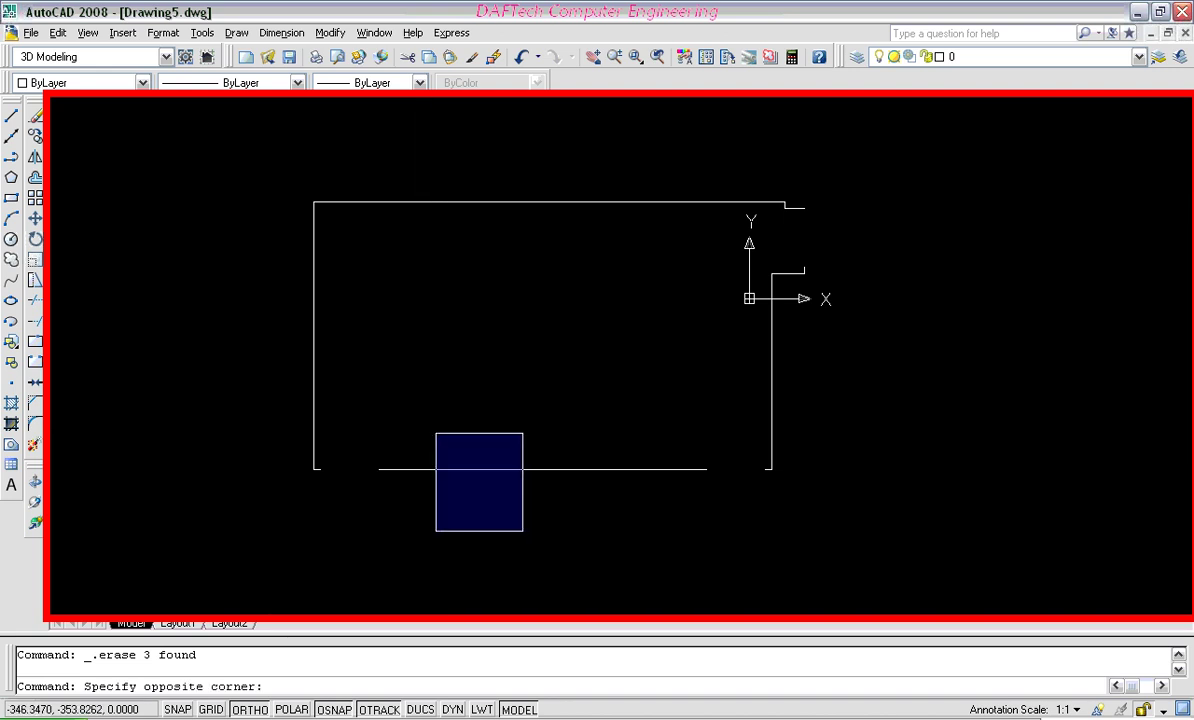
pyautogui.click(522, 531)
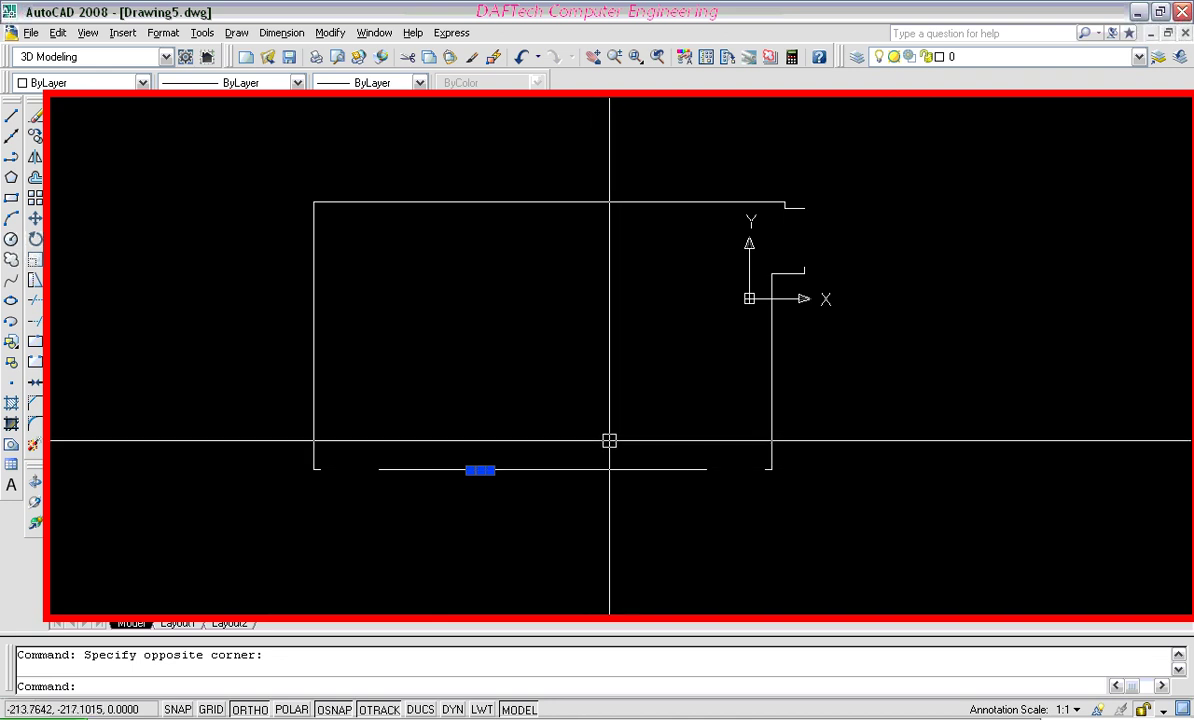
pyautogui.click(554, 440)
pyautogui.click(664, 528)
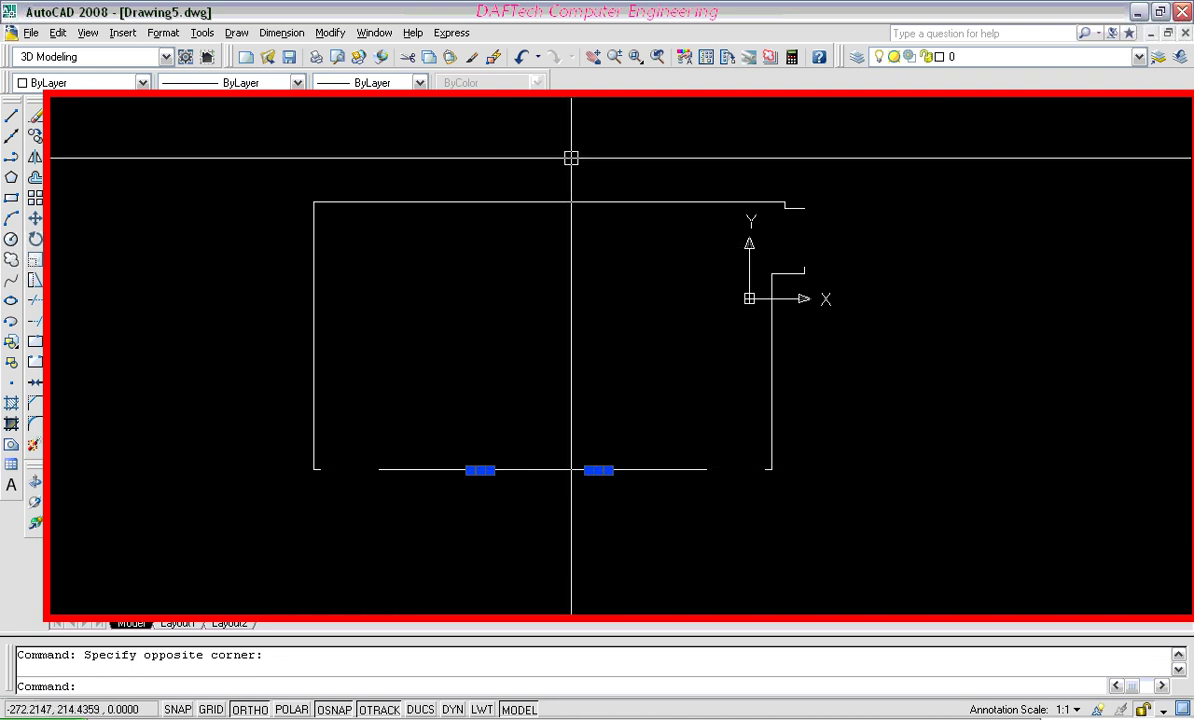
pyautogui.click(600, 201)
pyautogui.click(455, 201)
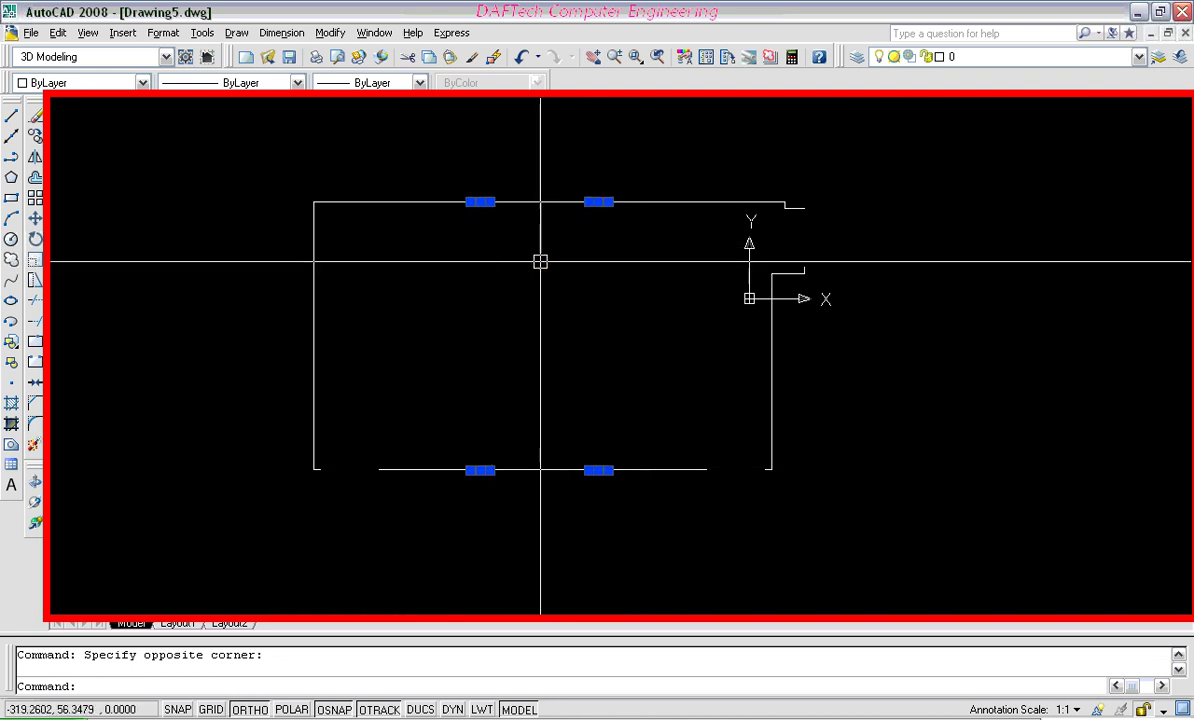
pyautogui.press('Delete')
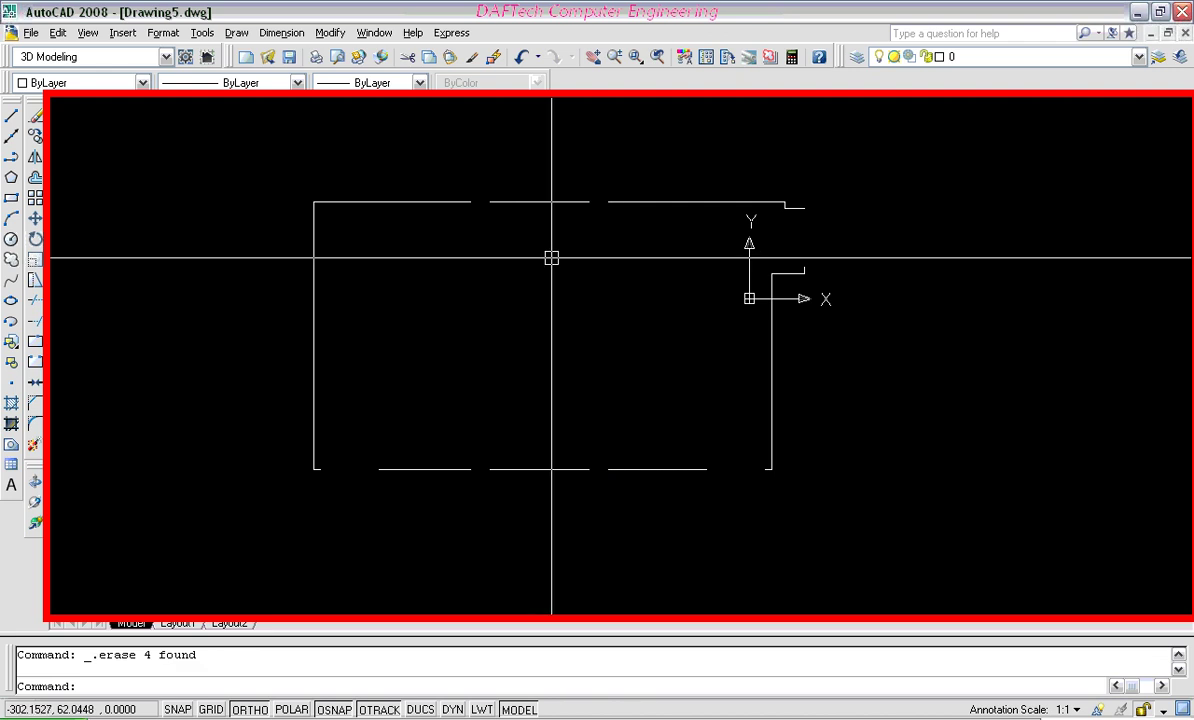
pyautogui.scroll(2, 801, 201)
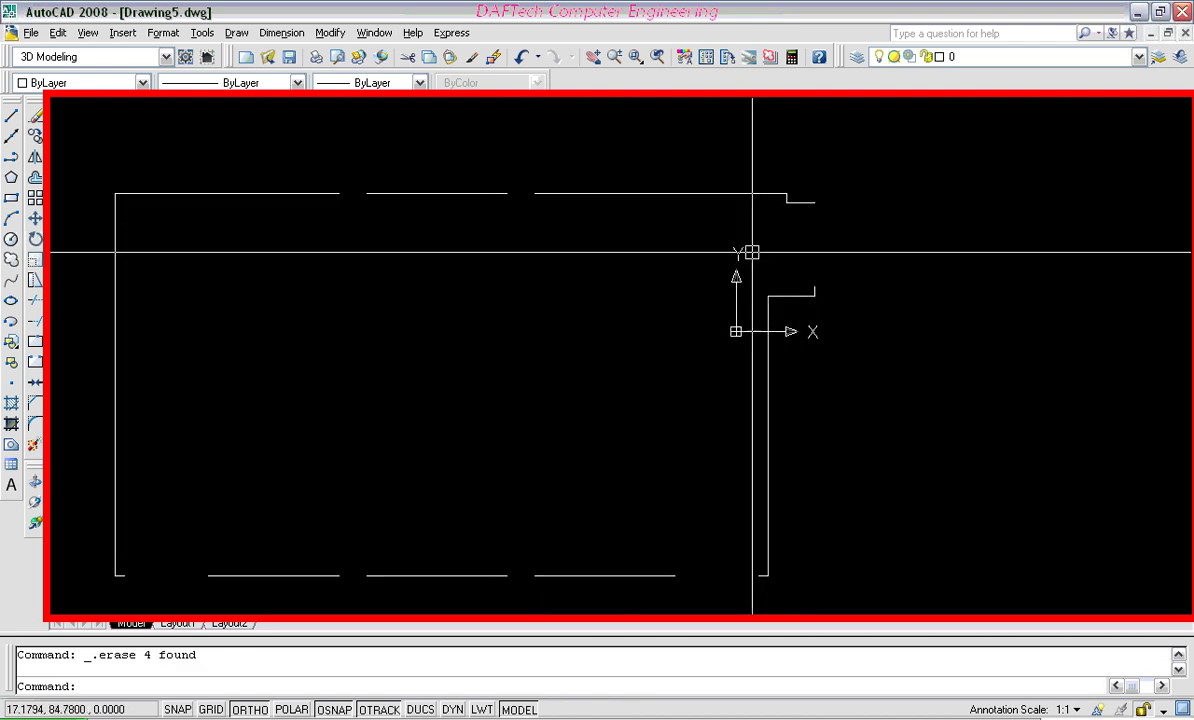
pyautogui.scroll(-2, 505, 318)
pyautogui.moveTo(507, 315); pyautogui.dragTo(483, 335, button='middle')
pyautogui.scroll(1, 490, 332)
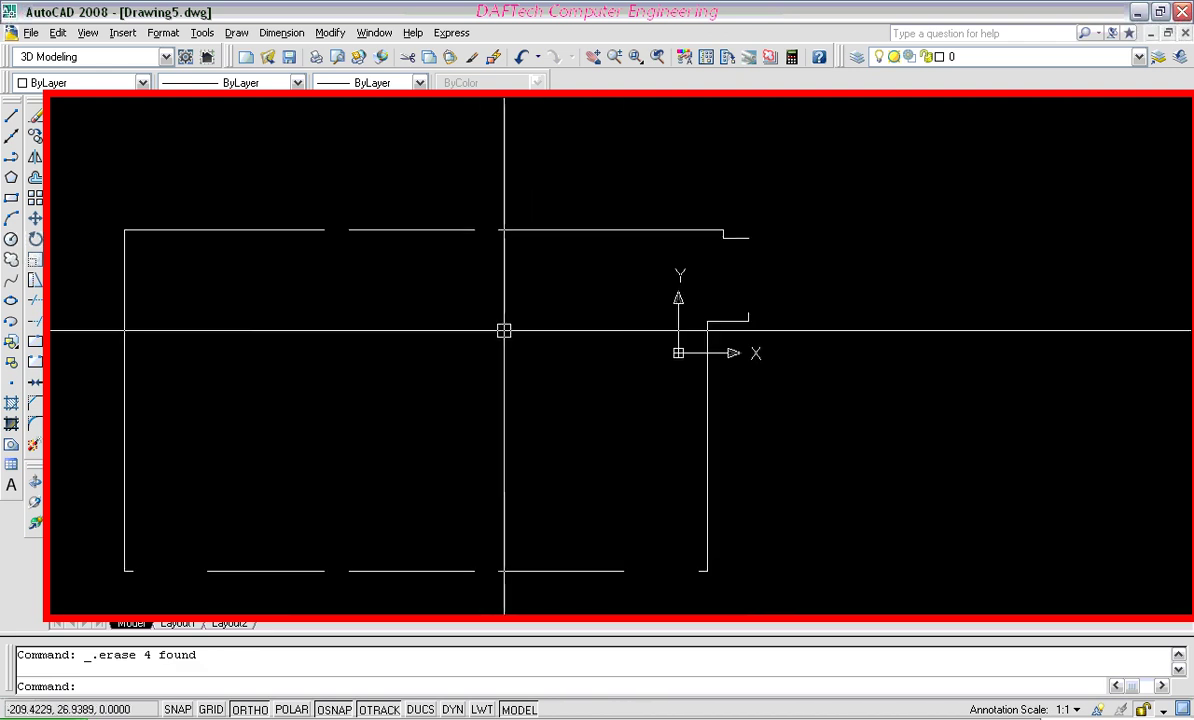
pyautogui.scroll(-2, 520, 320)
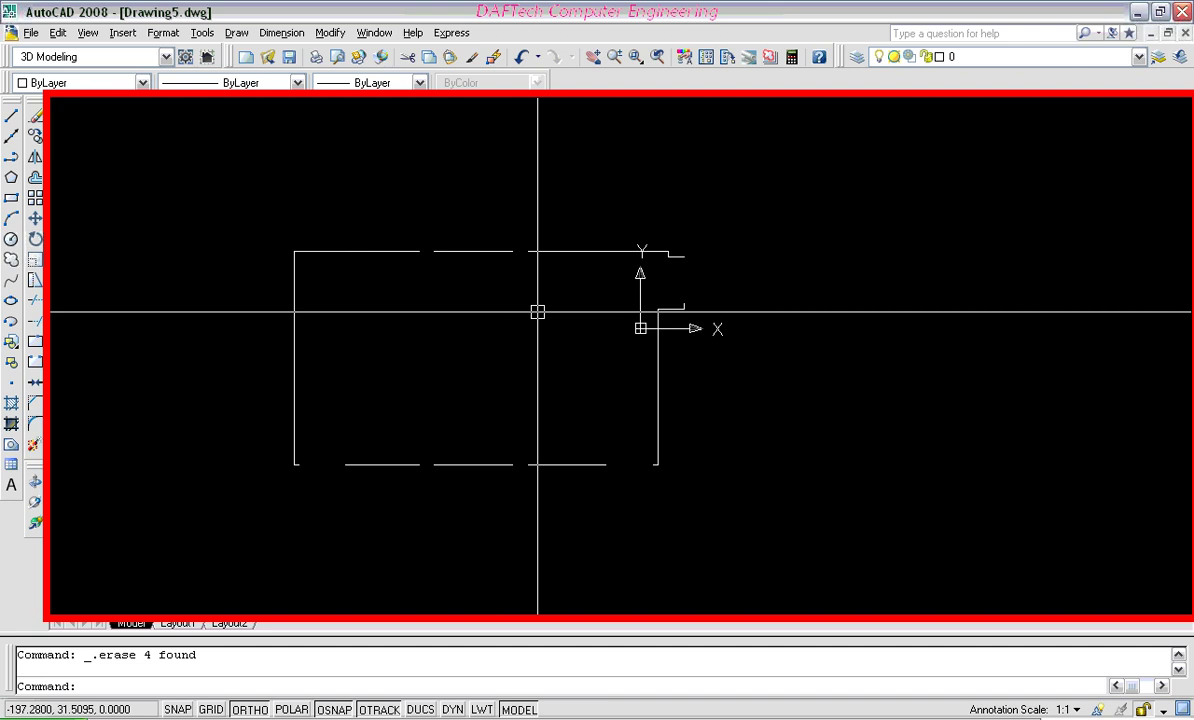
# Step: Draw a recessed notch inside the room: 10 down, 30 across, 10 up
pyautogui.click(11, 116)
pyautogui.click(382, 283)
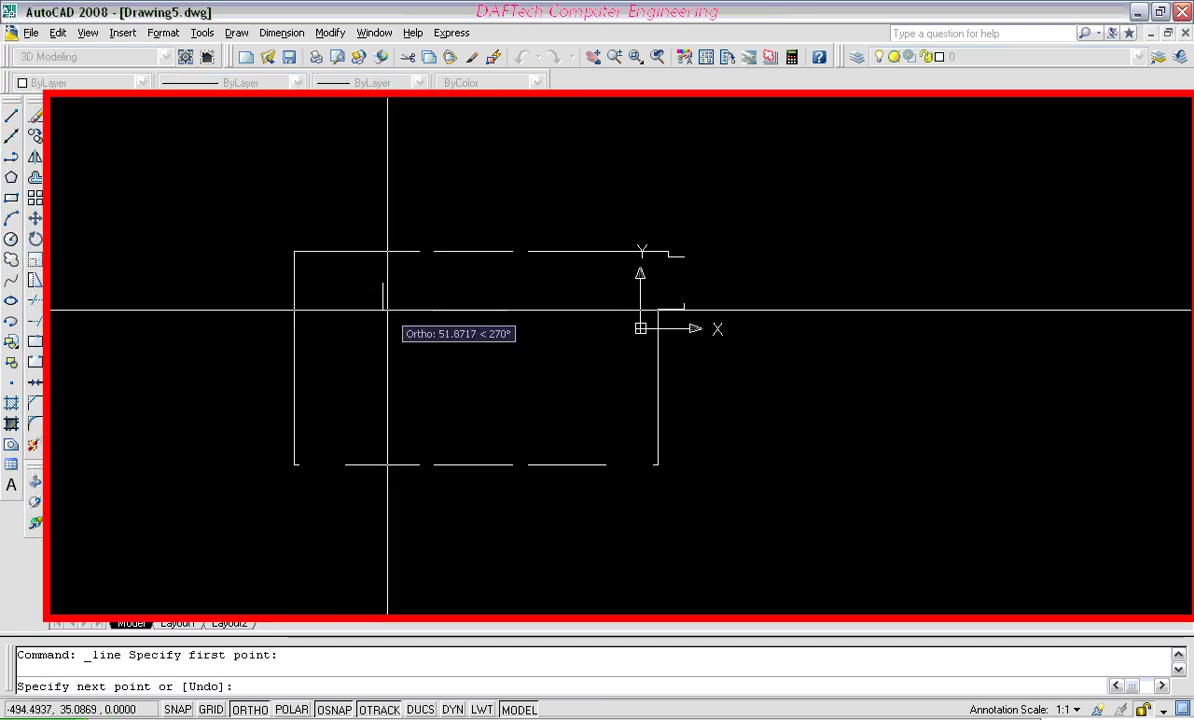
pyautogui.write('10')
pyautogui.press('Return')
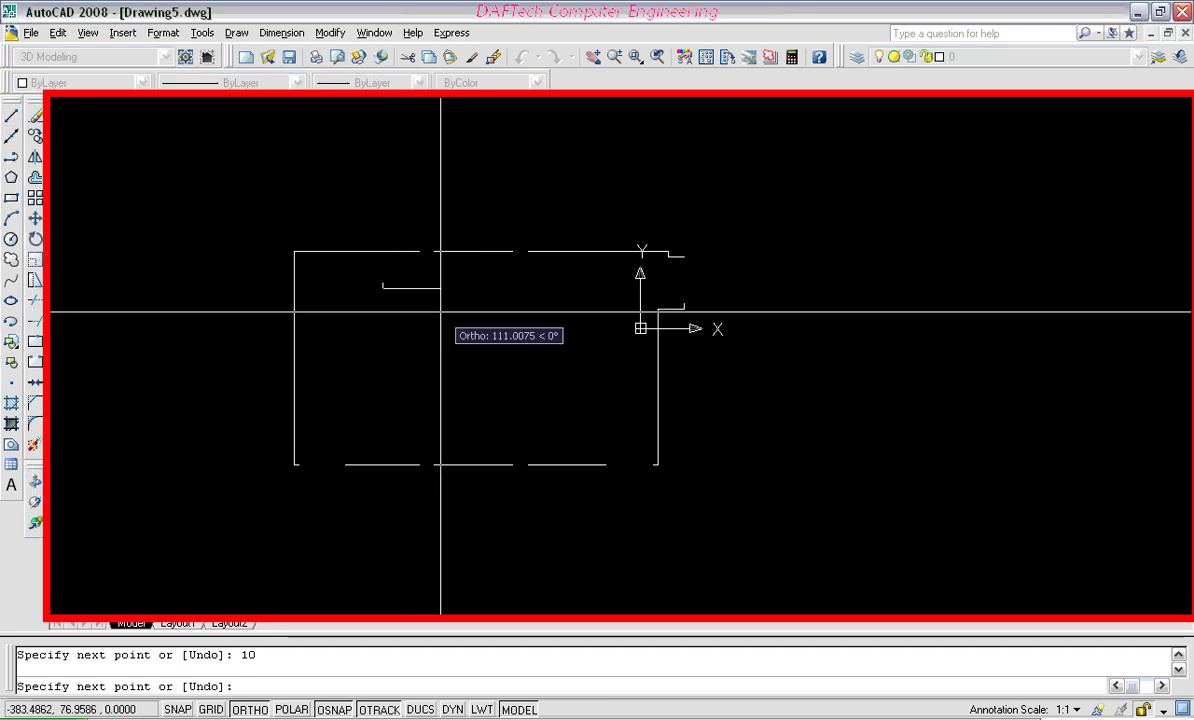
pyautogui.write('30')
pyautogui.press('Return')
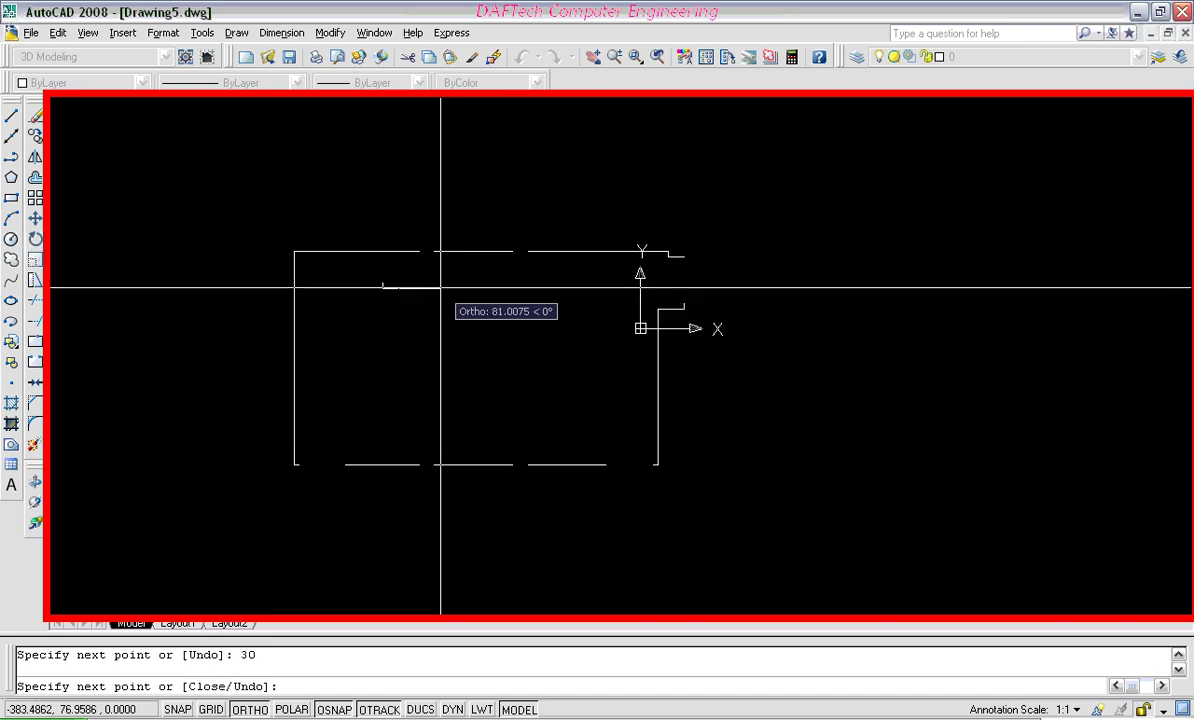
pyautogui.write('10')
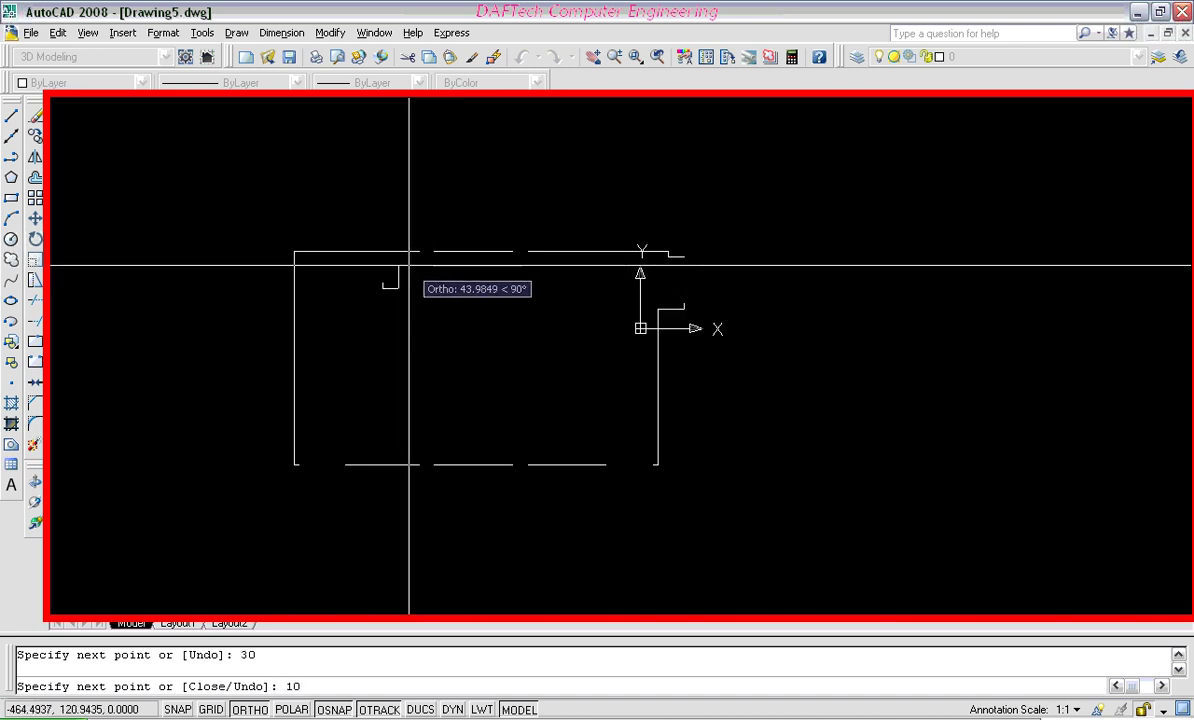
pyautogui.press('Return')
pyautogui.press('Return')
pyautogui.scroll(2, 387, 303)
# Step: Copy the notch into both top-wall gaps and select the original notch
pyautogui.click(431, 247)
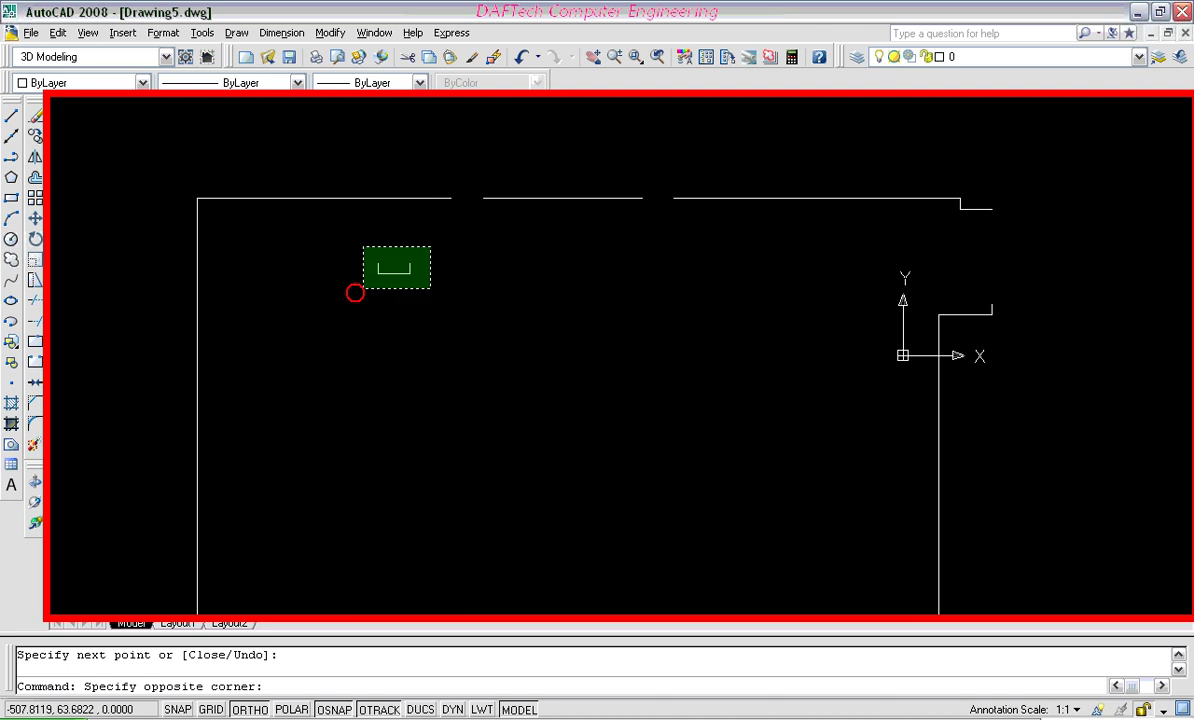
pyautogui.click(363, 288)
pyautogui.click(35, 136)
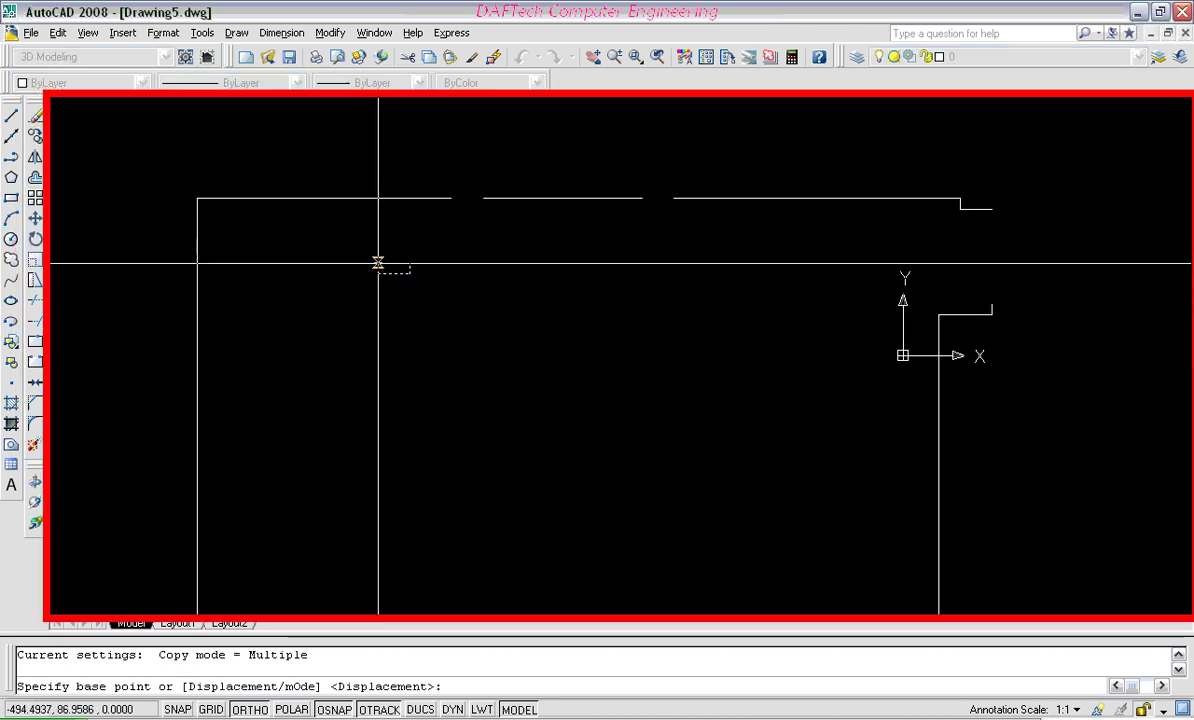
pyautogui.click(378, 263)
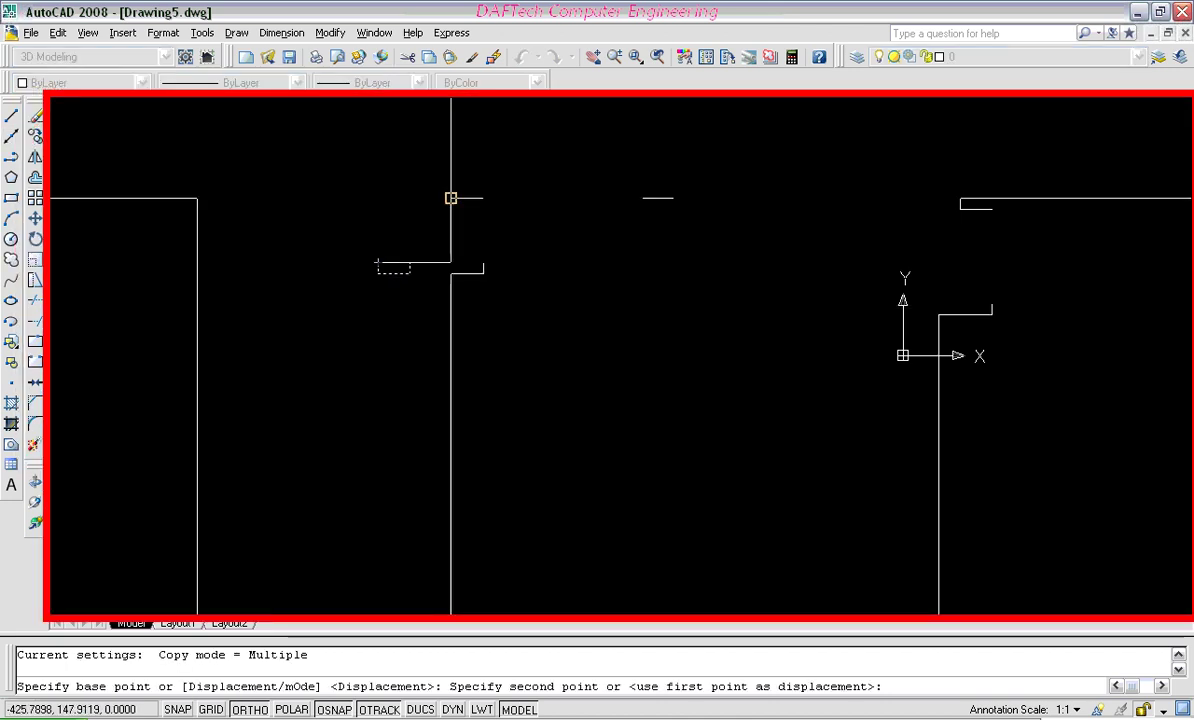
pyautogui.click(451, 198)
pyautogui.click(642, 198)
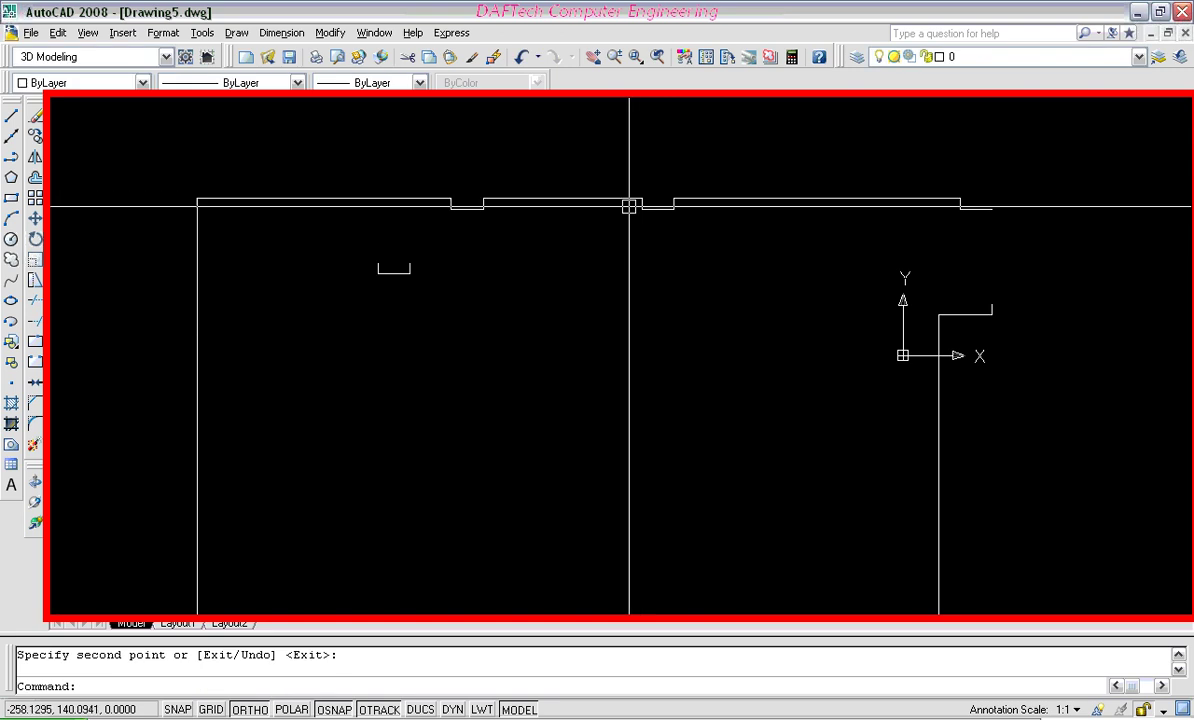
pyautogui.click(442, 253)
pyautogui.click(317, 327)
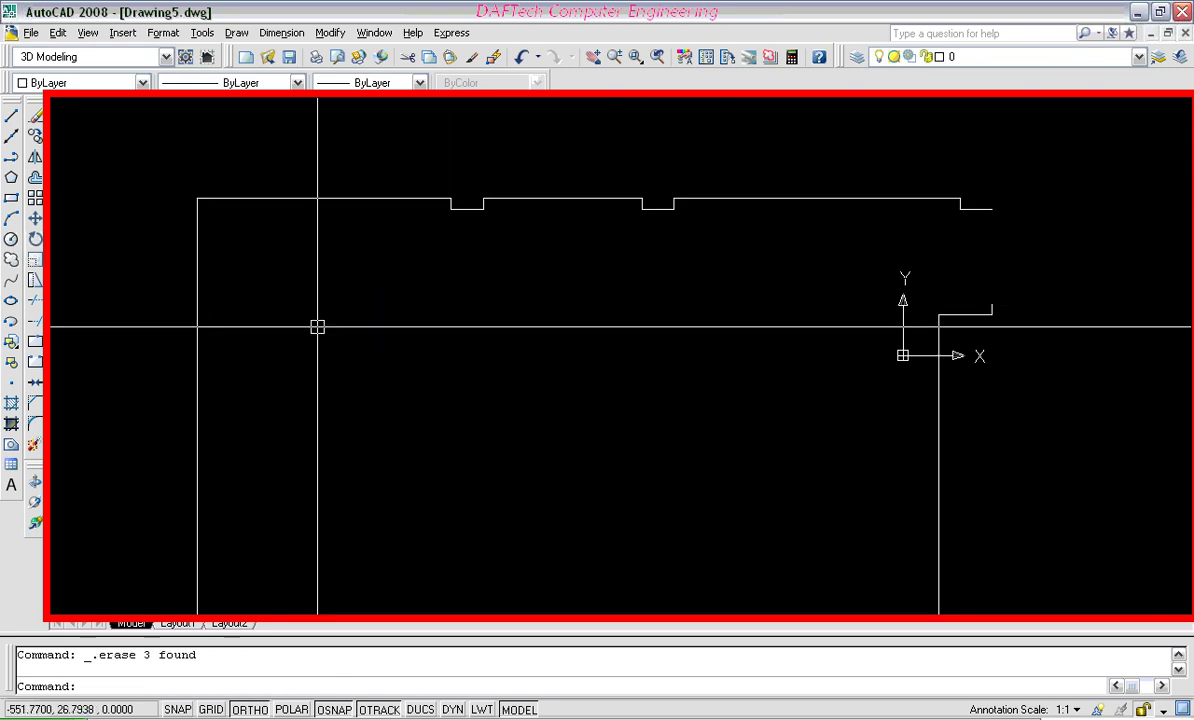
# Step: Mirror both top-wall notches across the room's horizontal midline, keeping the originals
pyautogui.scroll(-2, 360, 290)
pyautogui.moveTo(392, 275); pyautogui.dragTo(360, 341, button='middle')
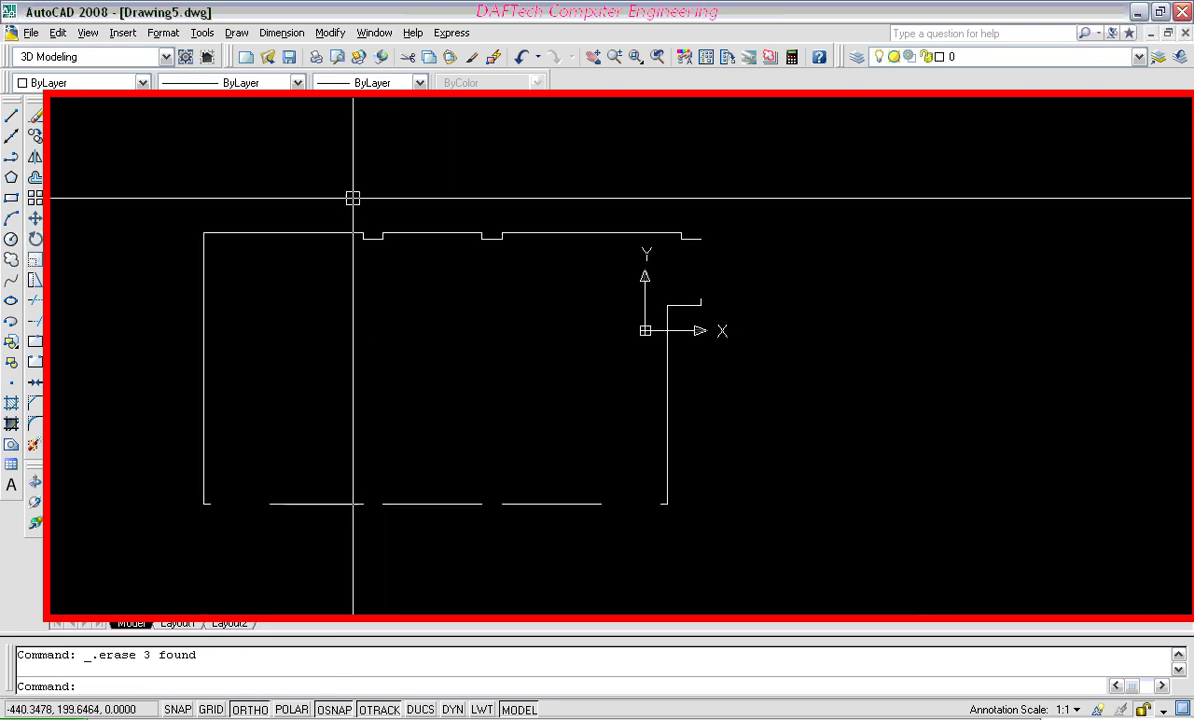
pyautogui.click(353, 198)
pyautogui.click(410, 296)
pyautogui.click(517, 290)
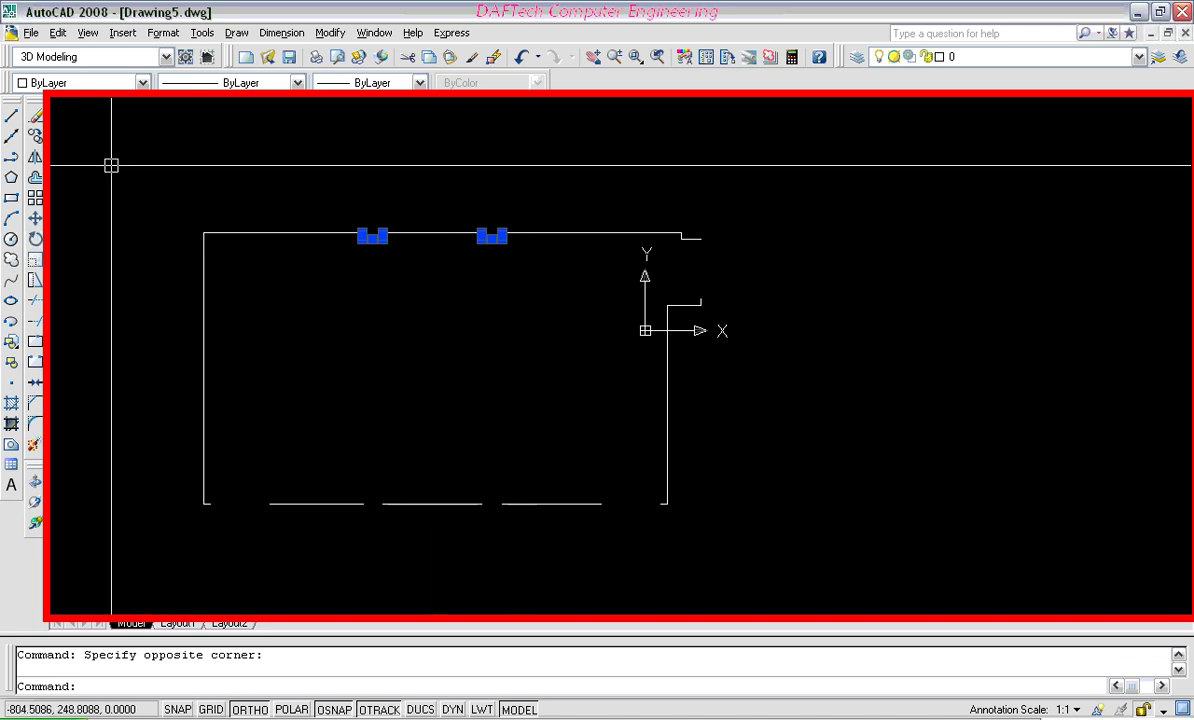
pyautogui.click(35, 158)
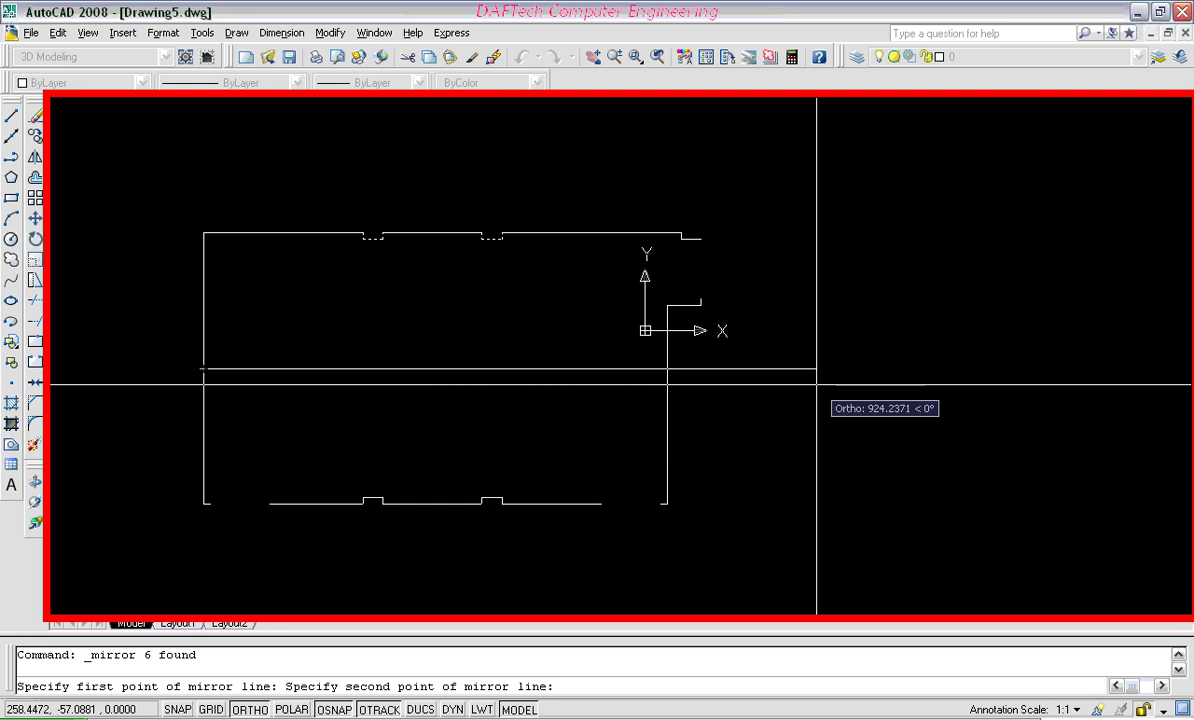
pyautogui.click(816, 384)
pyautogui.press('Return')
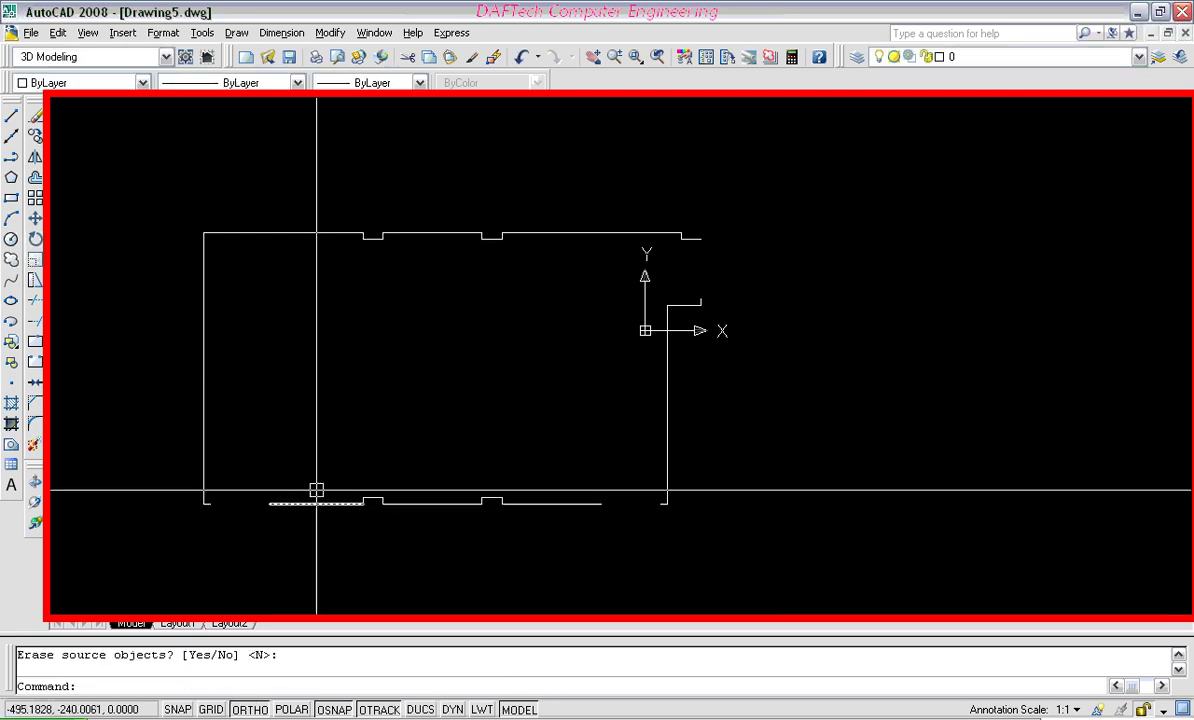
pyautogui.moveTo(335, 528); pyautogui.dragTo(374, 500, button='middle')
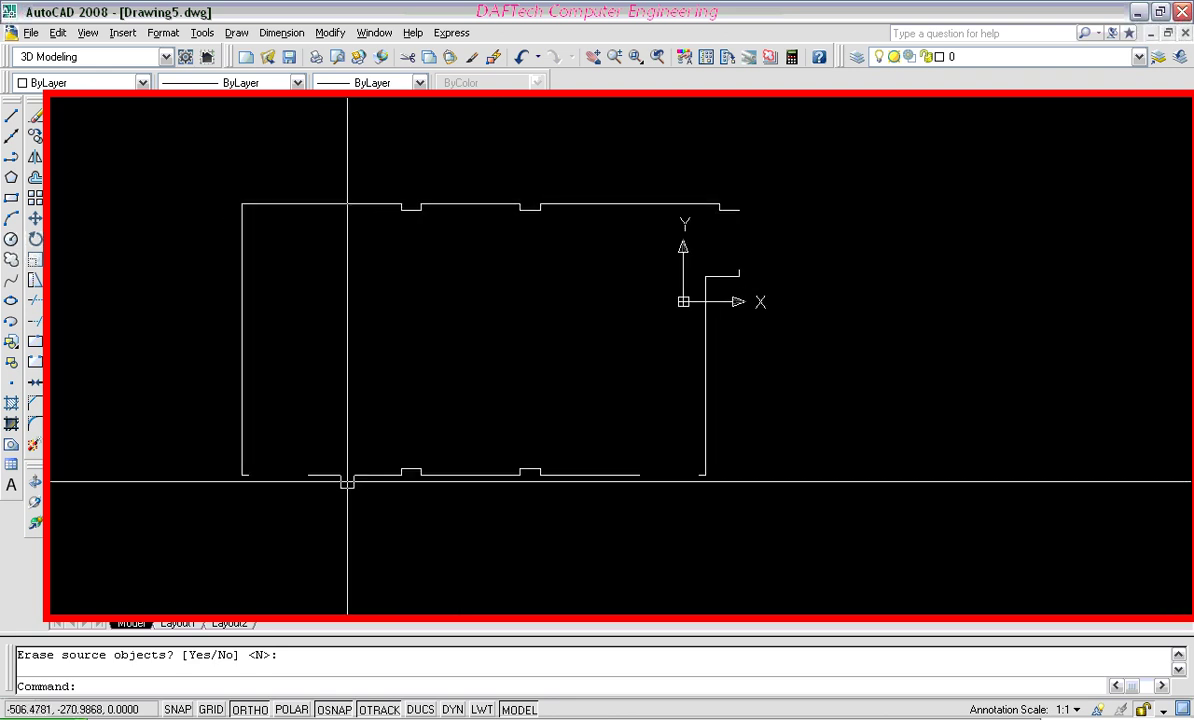
pyautogui.moveTo(308, 326); pyautogui.dragTo(310, 363, button='middle')
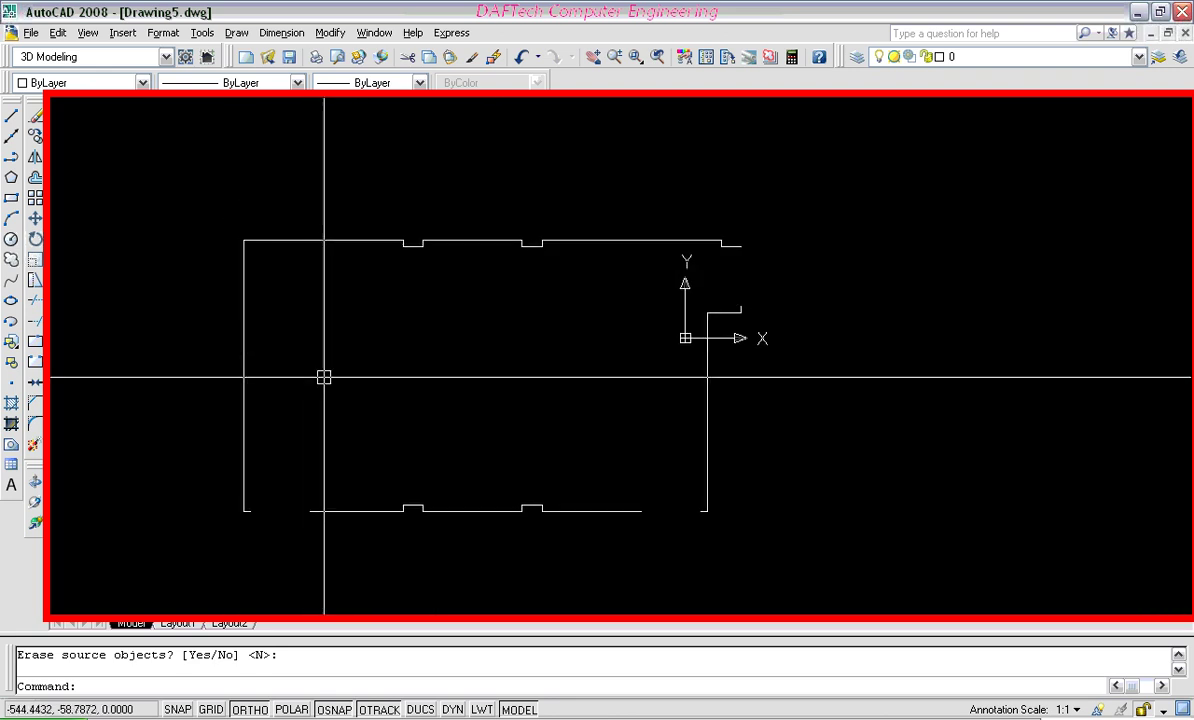
pyautogui.click(35, 180)
pyautogui.write('20')
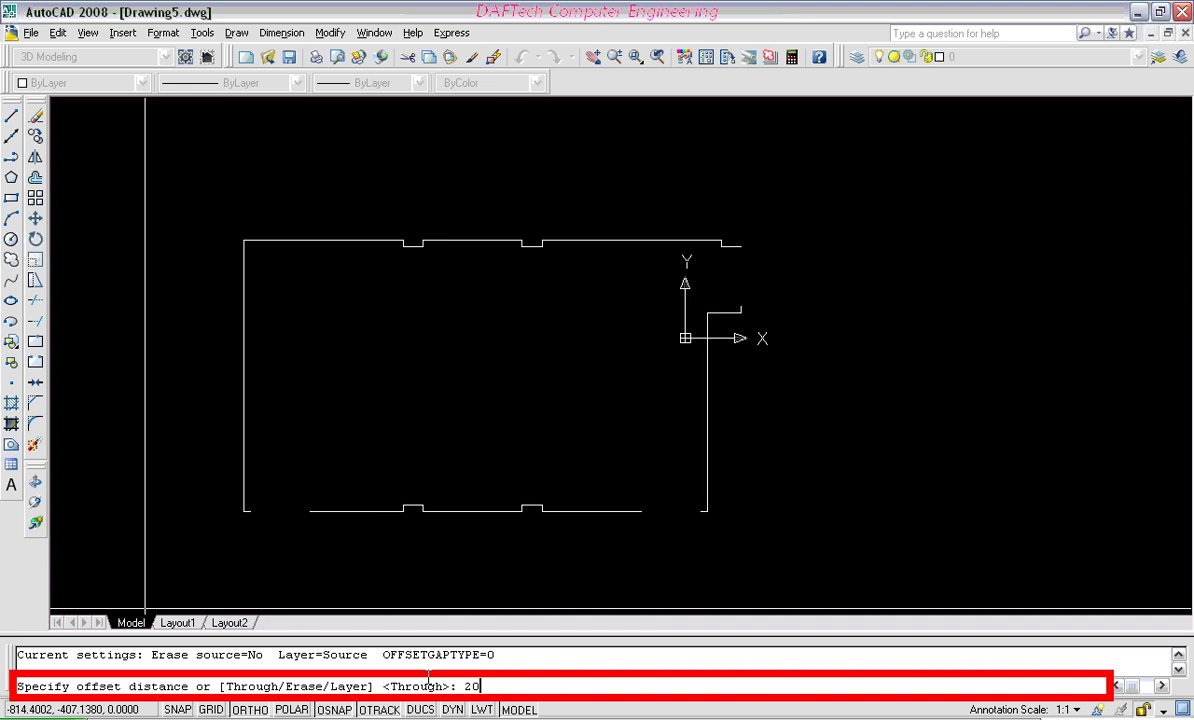
# Step: Offset the top wall 20 units outward and stretch the new line's right end further right
pyautogui.press('Return')
pyautogui.click(298, 241)
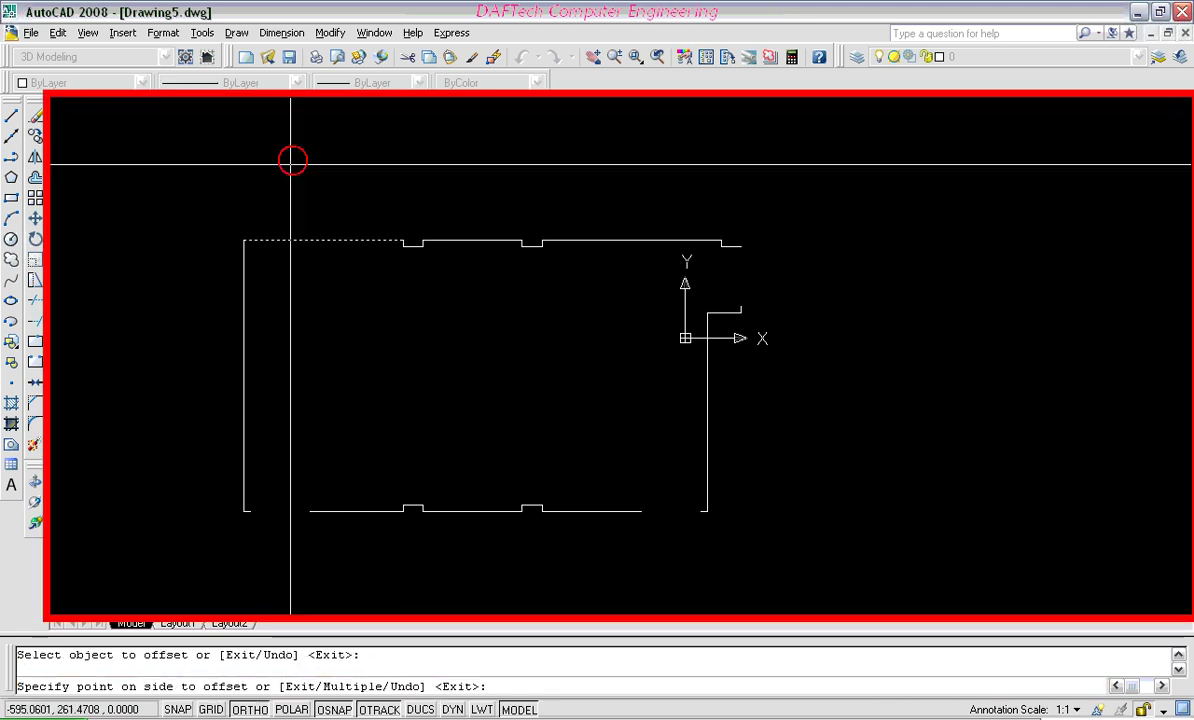
pyautogui.click(292, 160)
pyautogui.press('Return')
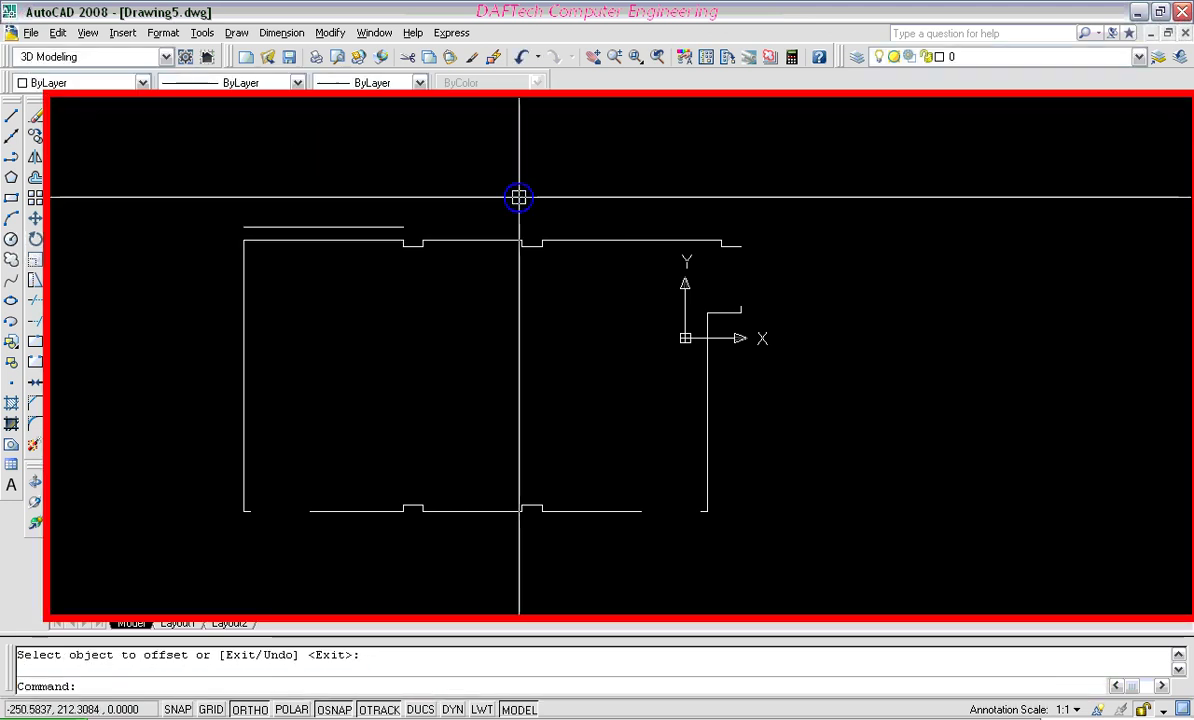
pyautogui.click(320, 228)
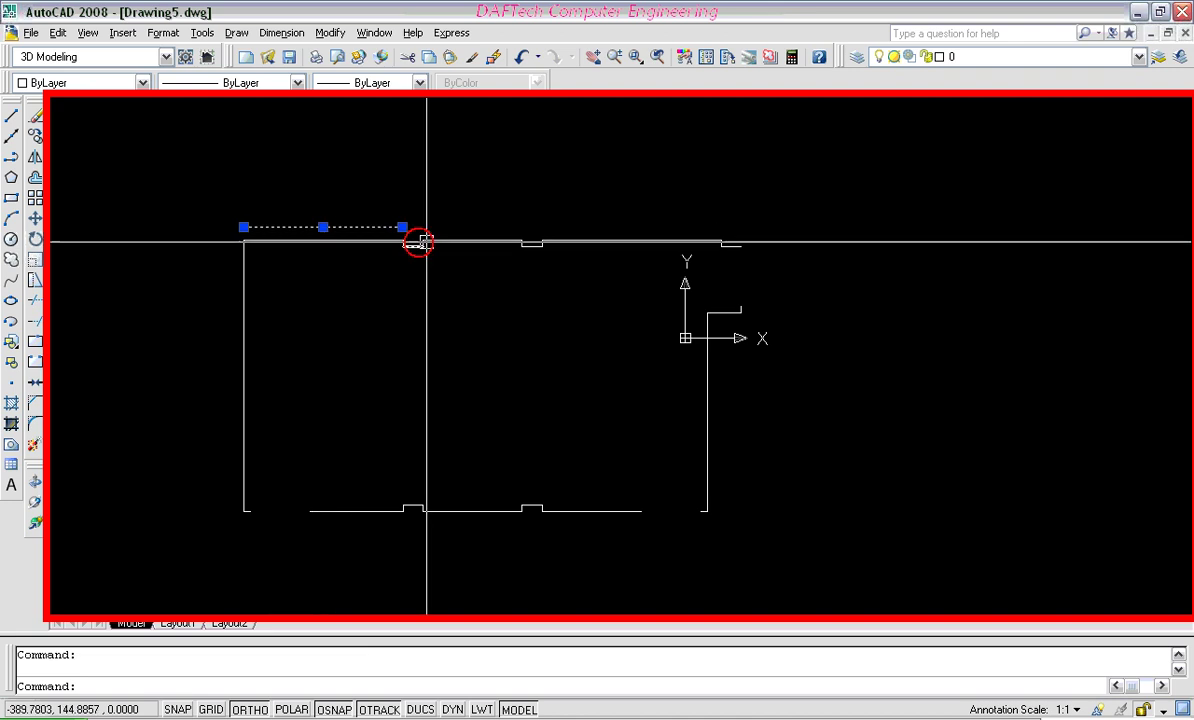
pyautogui.click(403, 227)
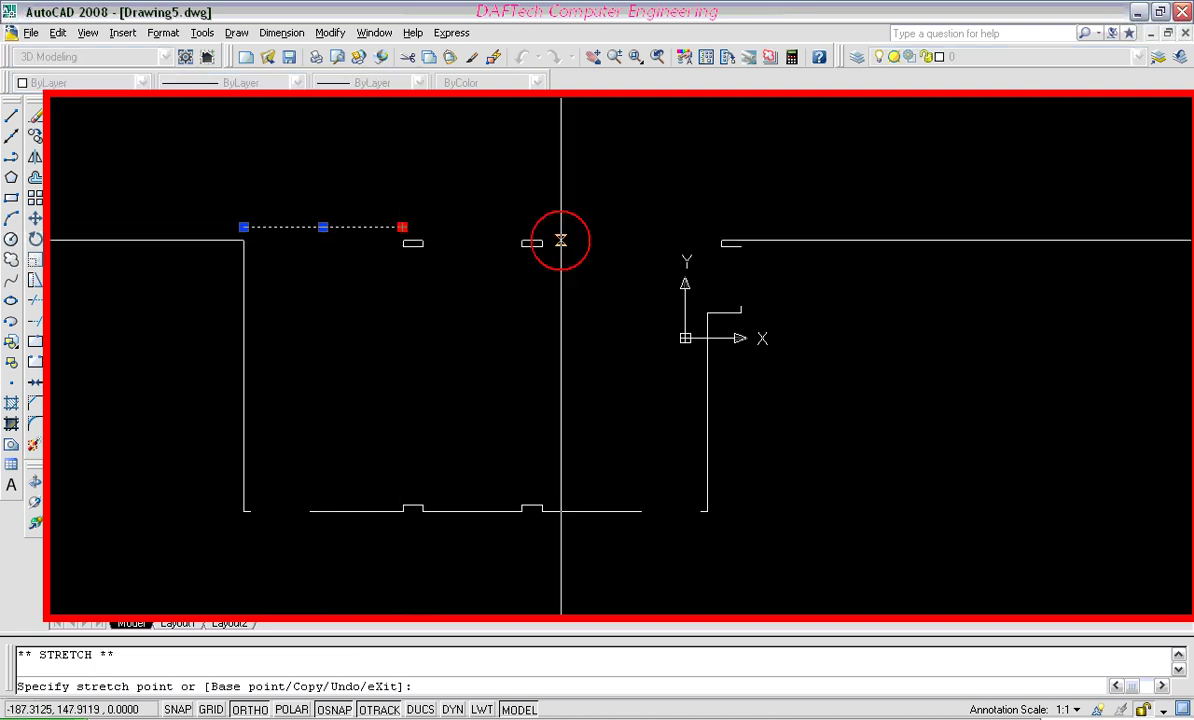
pyautogui.click(862, 244)
# Step: Offset the room's left wall 20 units to the outside
pyautogui.write('o')
pyautogui.press('Return')
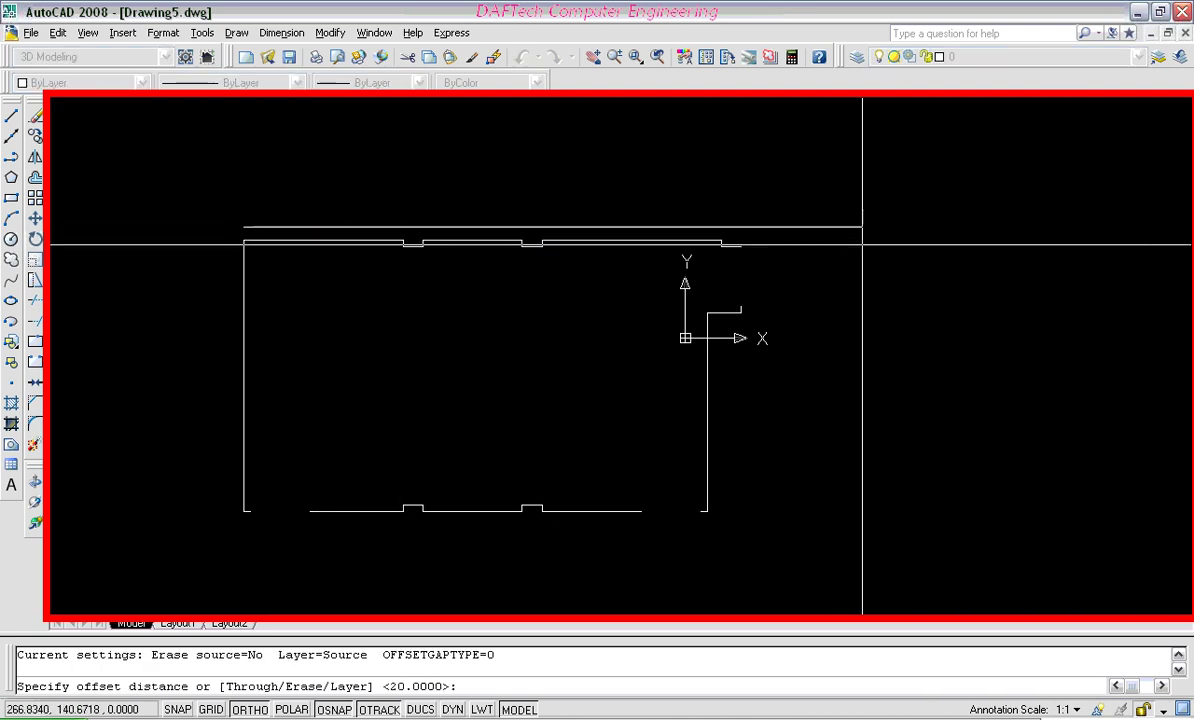
pyautogui.click(33, 188)
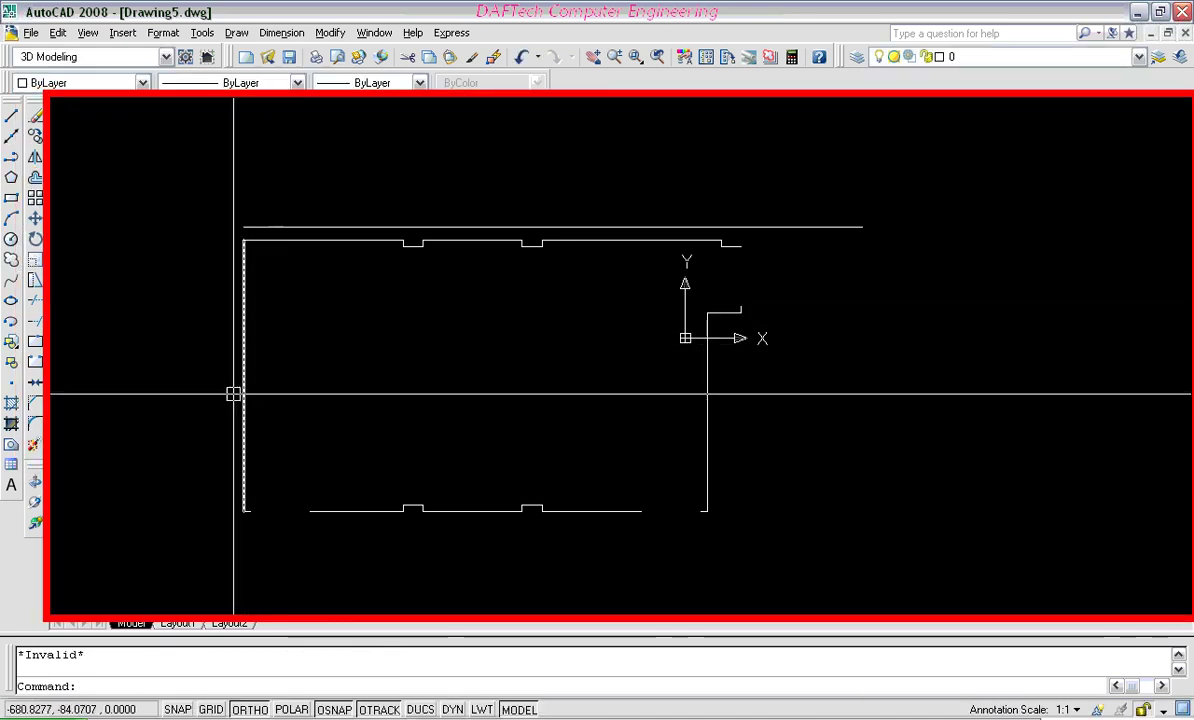
pyautogui.click(36, 178)
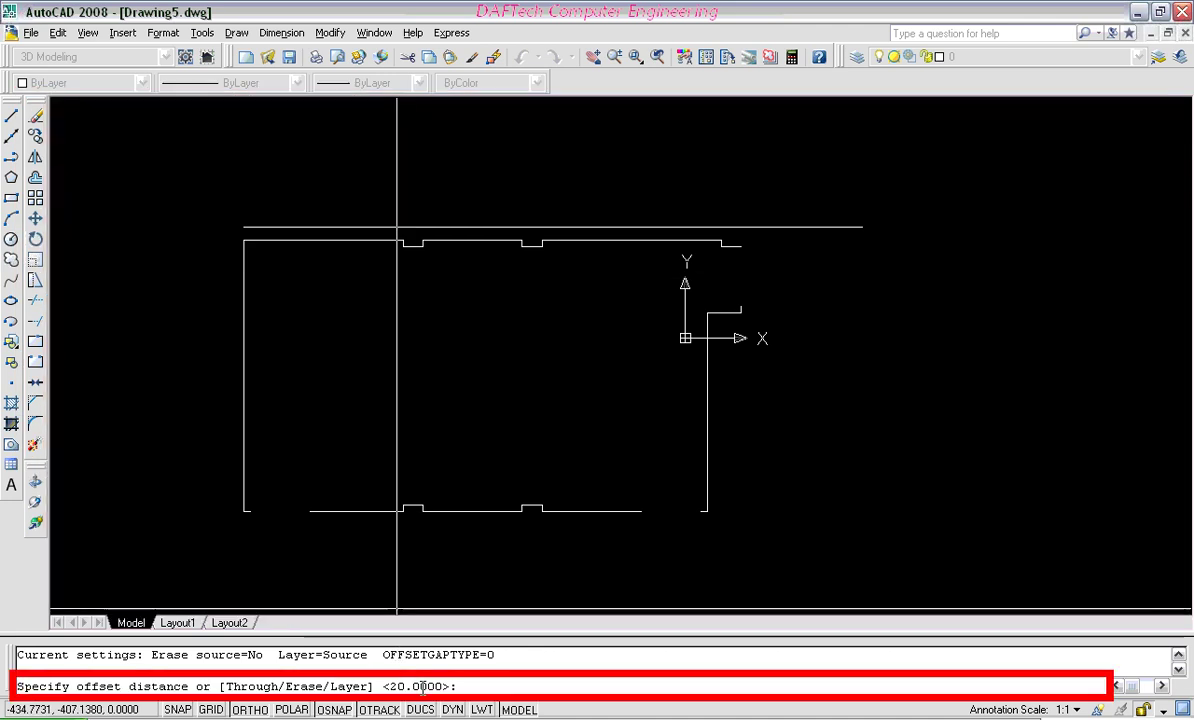
pyautogui.press('Return')
pyautogui.click(246, 357)
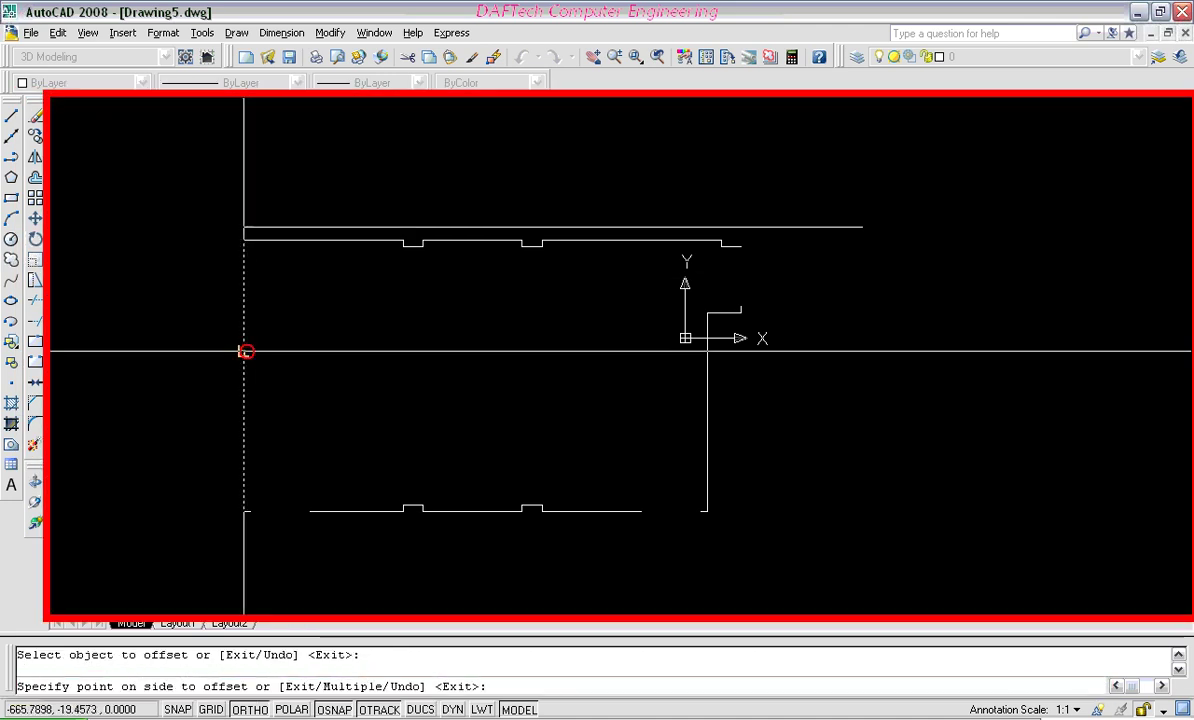
pyautogui.click(82, 366)
pyautogui.press('Return')
# Step: Stretch the outer left line's top and bottom ends past the top and bottom walls
pyautogui.click(231, 306)
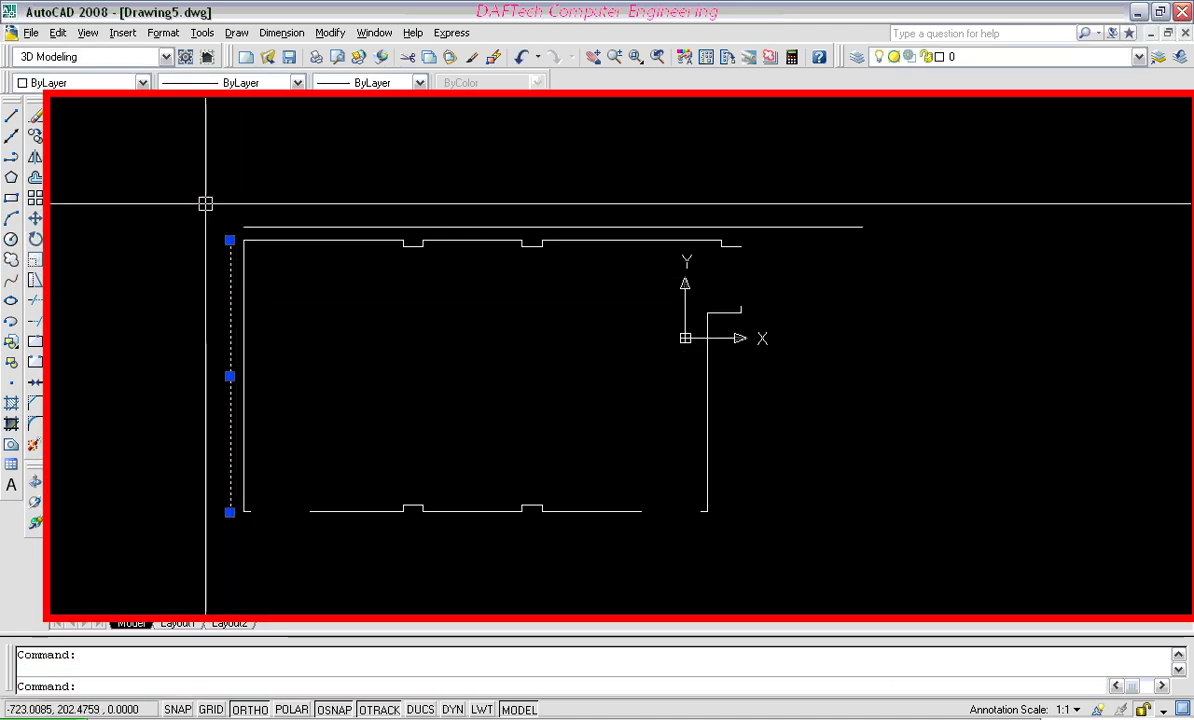
pyautogui.click(231, 240)
pyautogui.click(231, 190)
pyautogui.press('Escape')
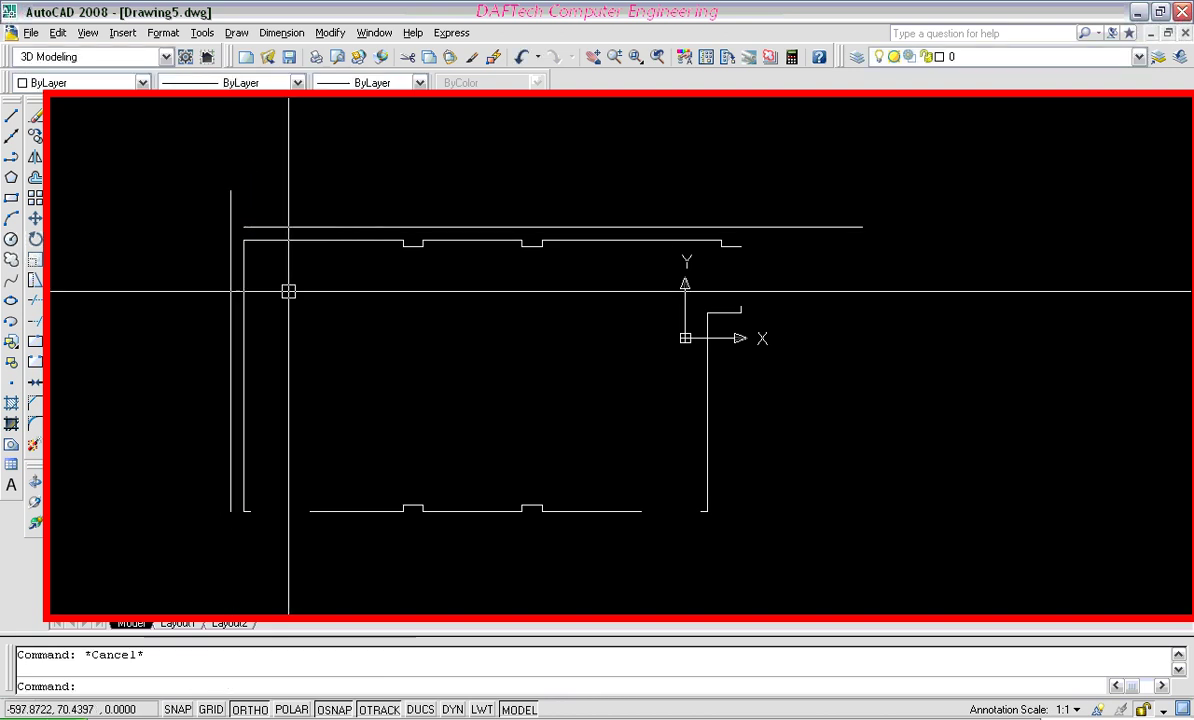
pyautogui.click(231, 370)
pyautogui.click(230, 511)
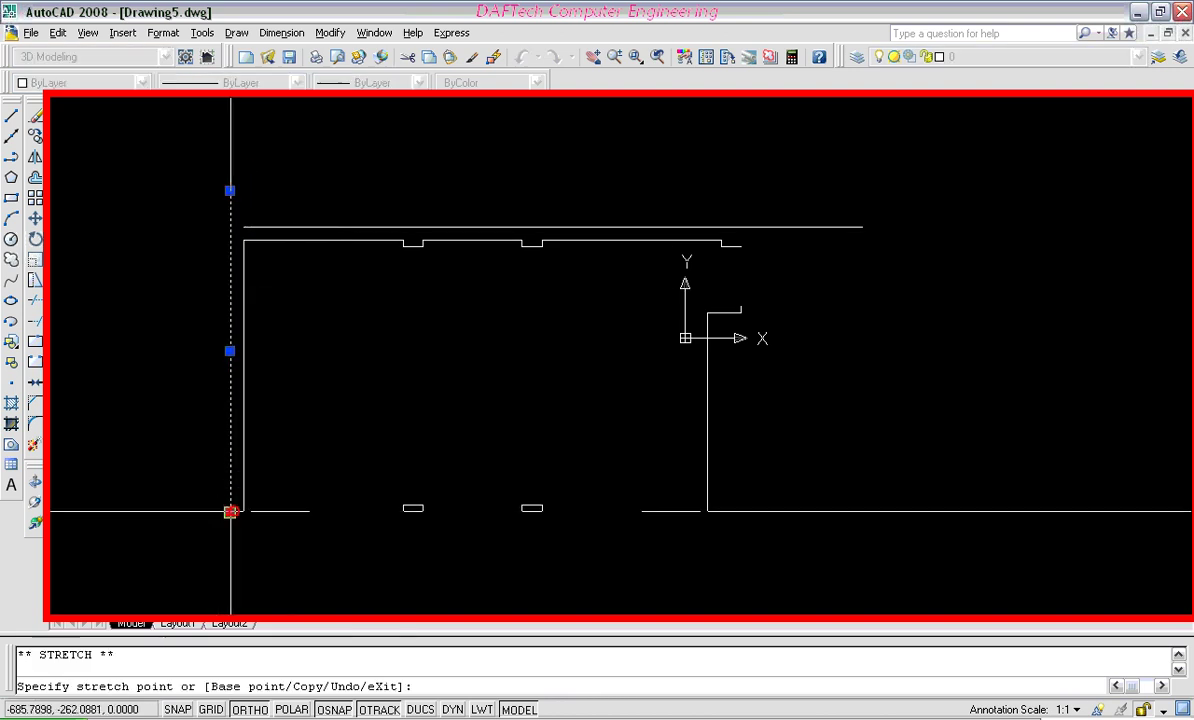
pyautogui.click(259, 562)
pyautogui.moveTo(259, 562); pyautogui.dragTo(284, 495, button='middle')
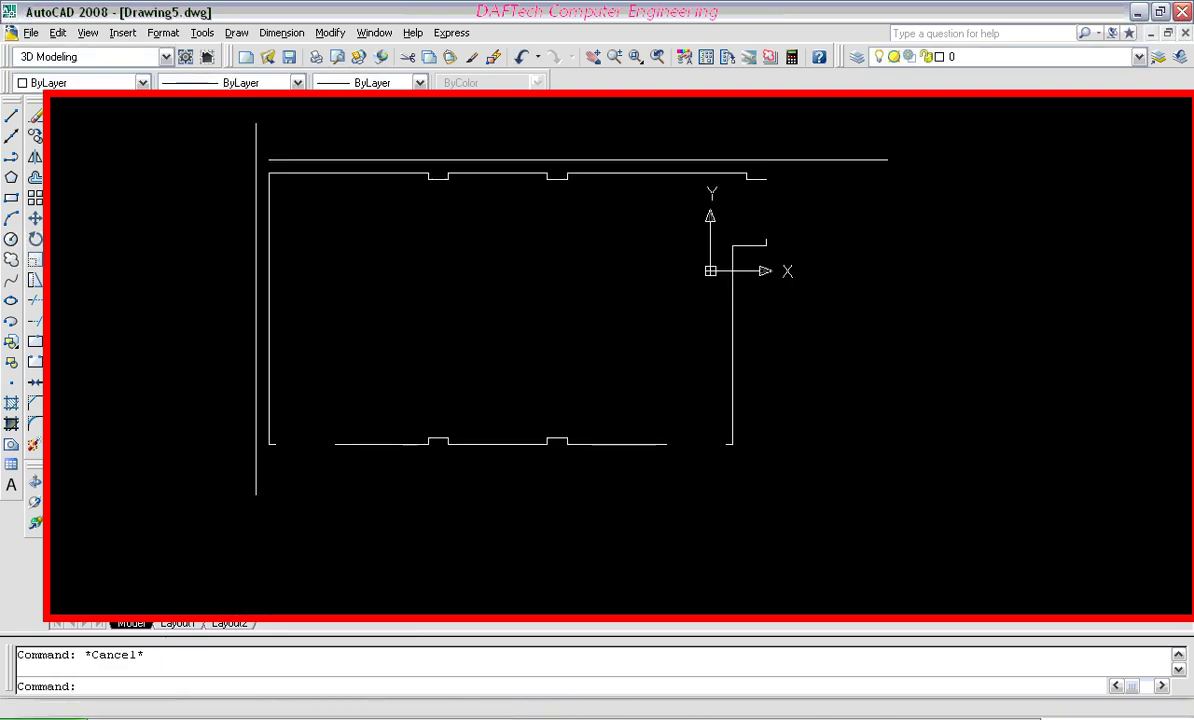
# Step: Offset the bottom wall 20 units outward to create the outer bottom line
pyautogui.click(36, 179)
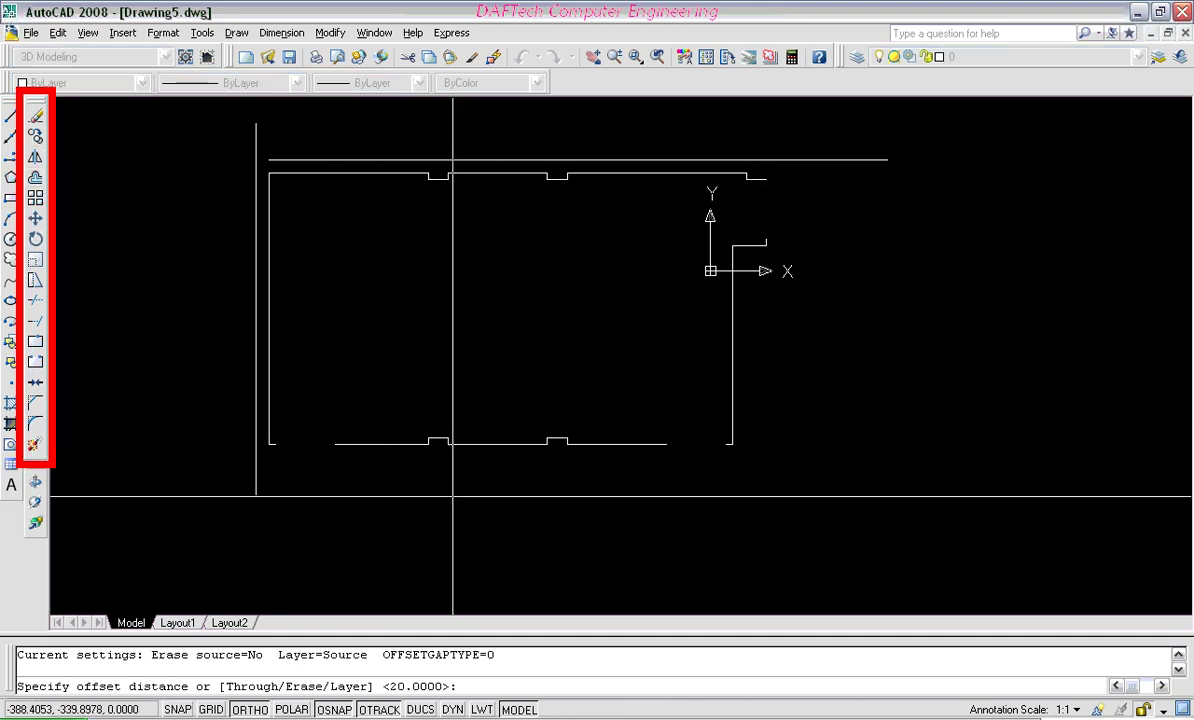
pyautogui.press('Return')
pyautogui.click(360, 446)
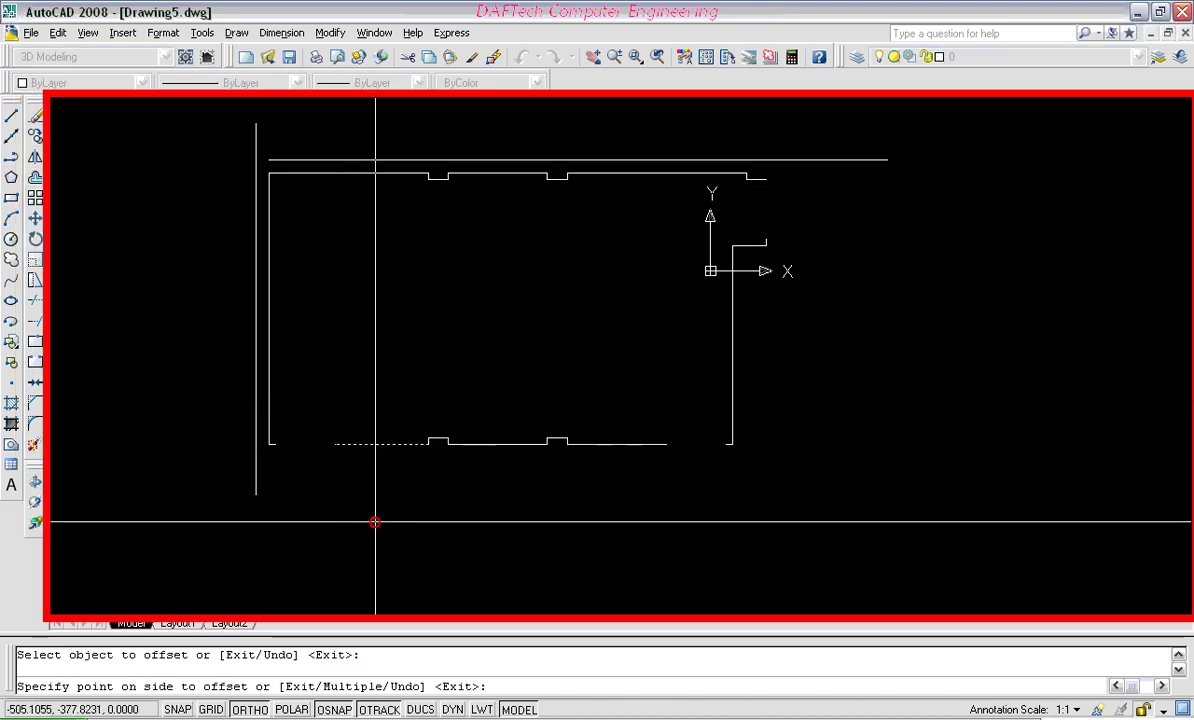
pyautogui.click(373, 520)
pyautogui.press('Return')
# Step: Extend the outer top line to the outer left line and trim the left line's overhang
pyautogui.click(35, 320)
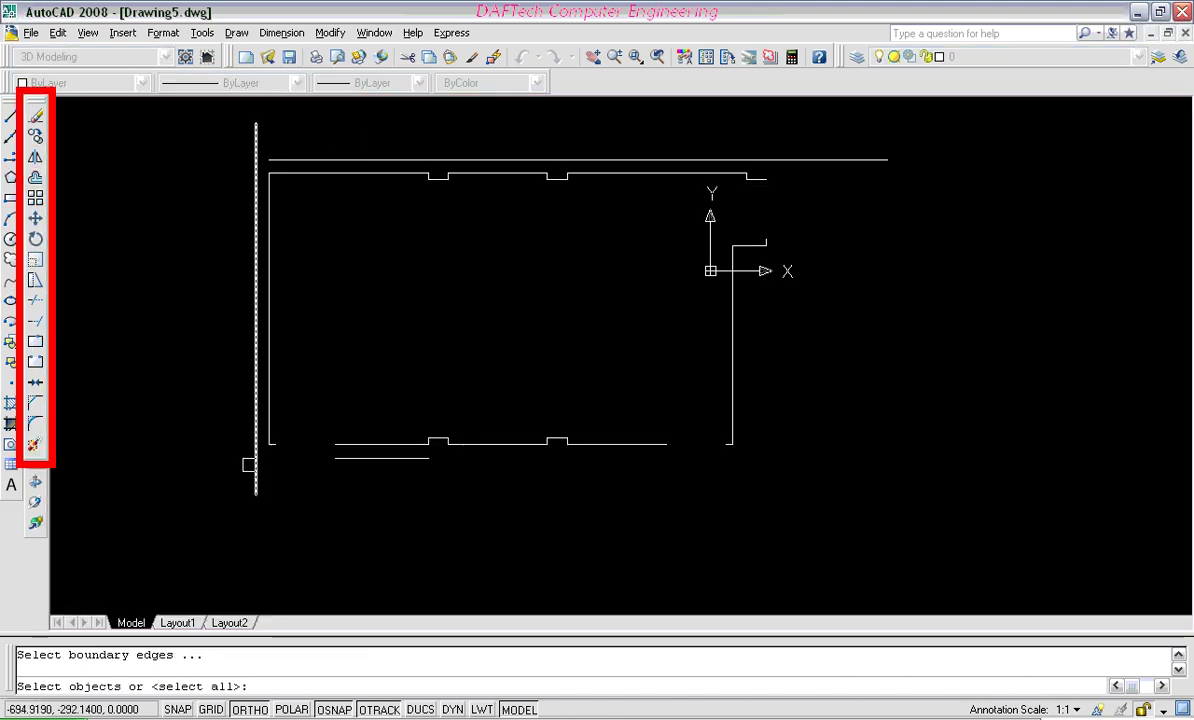
pyautogui.click(255, 462)
pyautogui.press('Return')
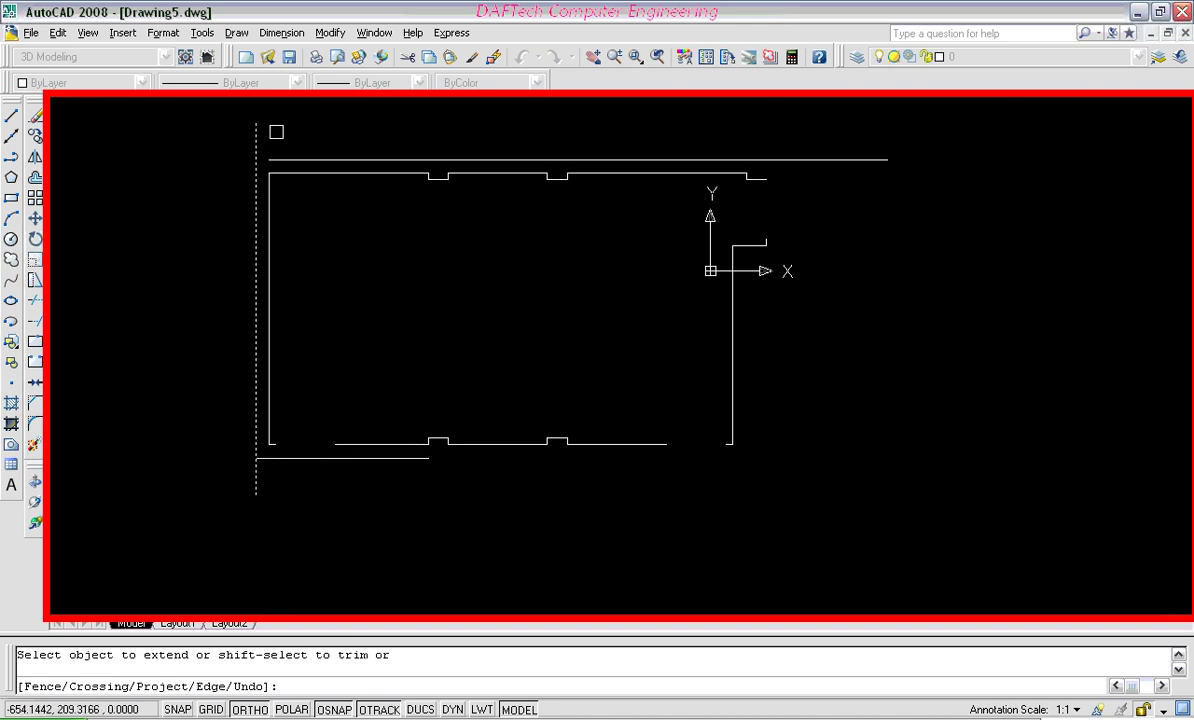
pyautogui.click(276, 159)
pyautogui.press('Return')
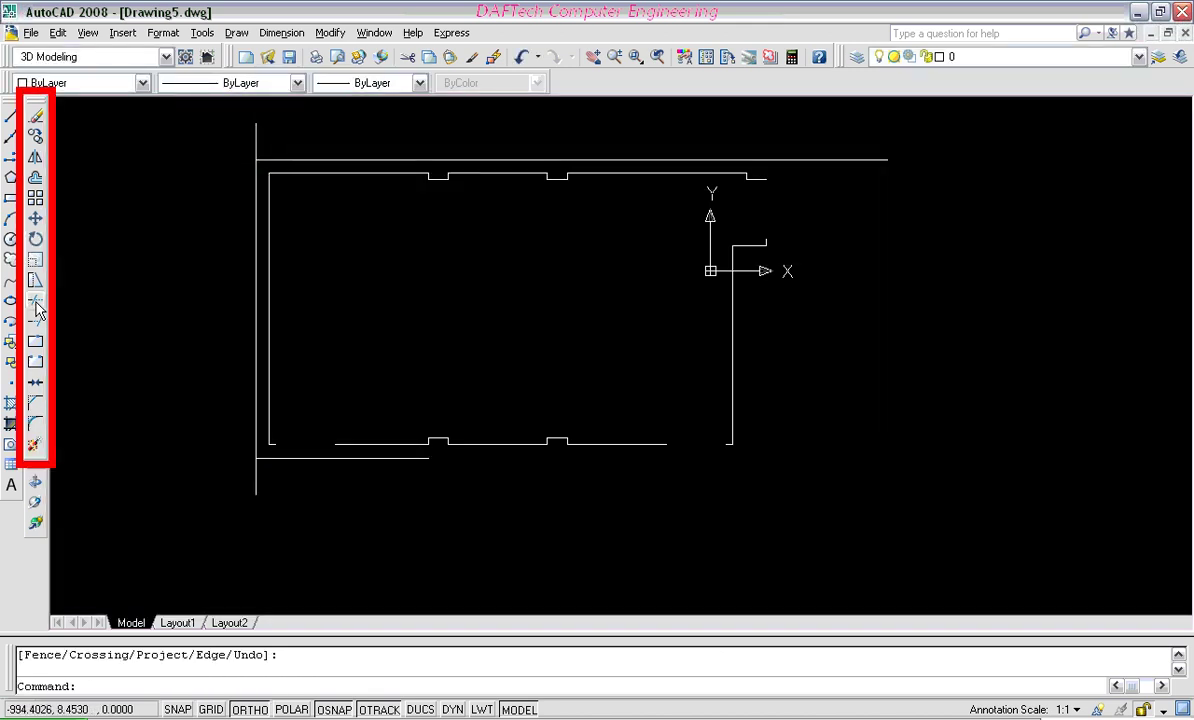
pyautogui.click(36, 304)
pyautogui.click(279, 459)
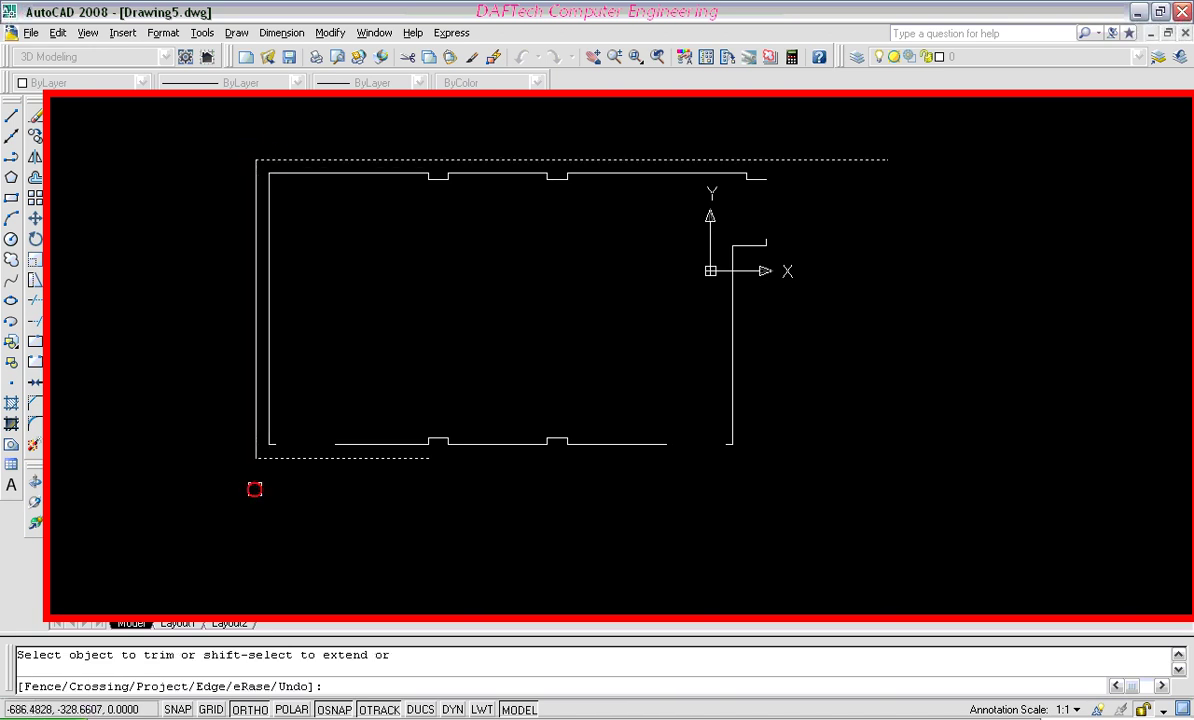
pyautogui.press('Return')
# Step: Grip-stretch the outer bottom line's right end past the right wall
pyautogui.click(421, 459)
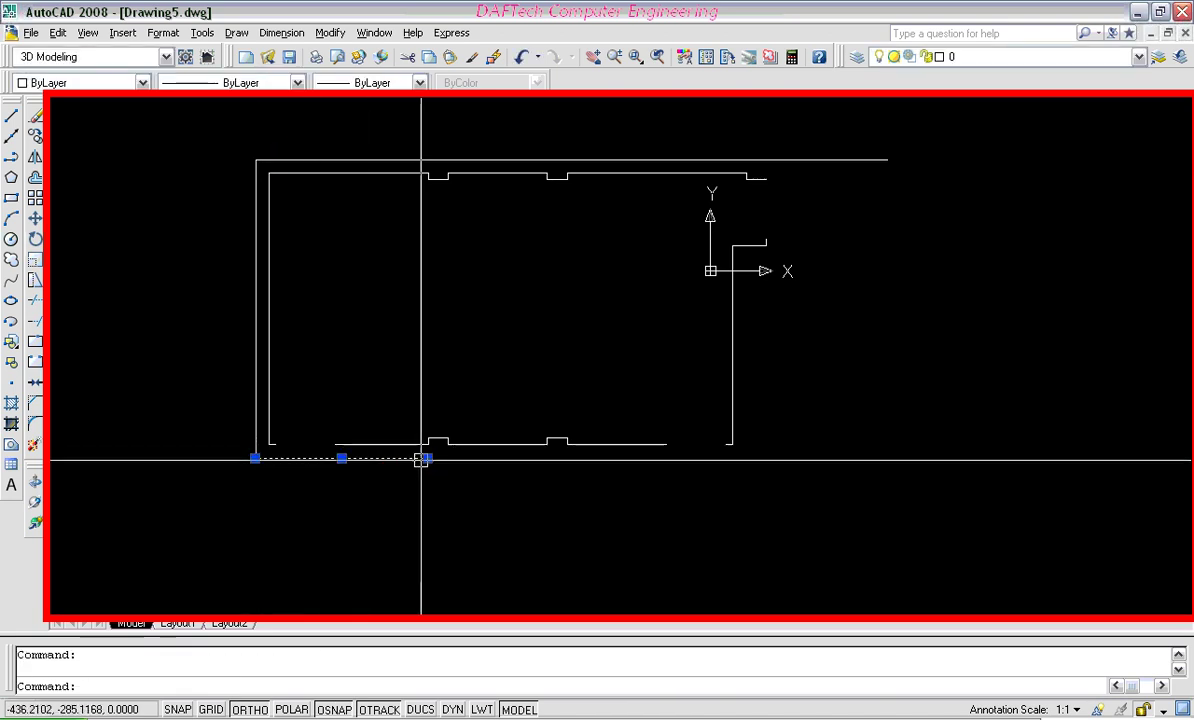
pyautogui.click(421, 459)
pyautogui.click(802, 504)
pyautogui.press('Return')
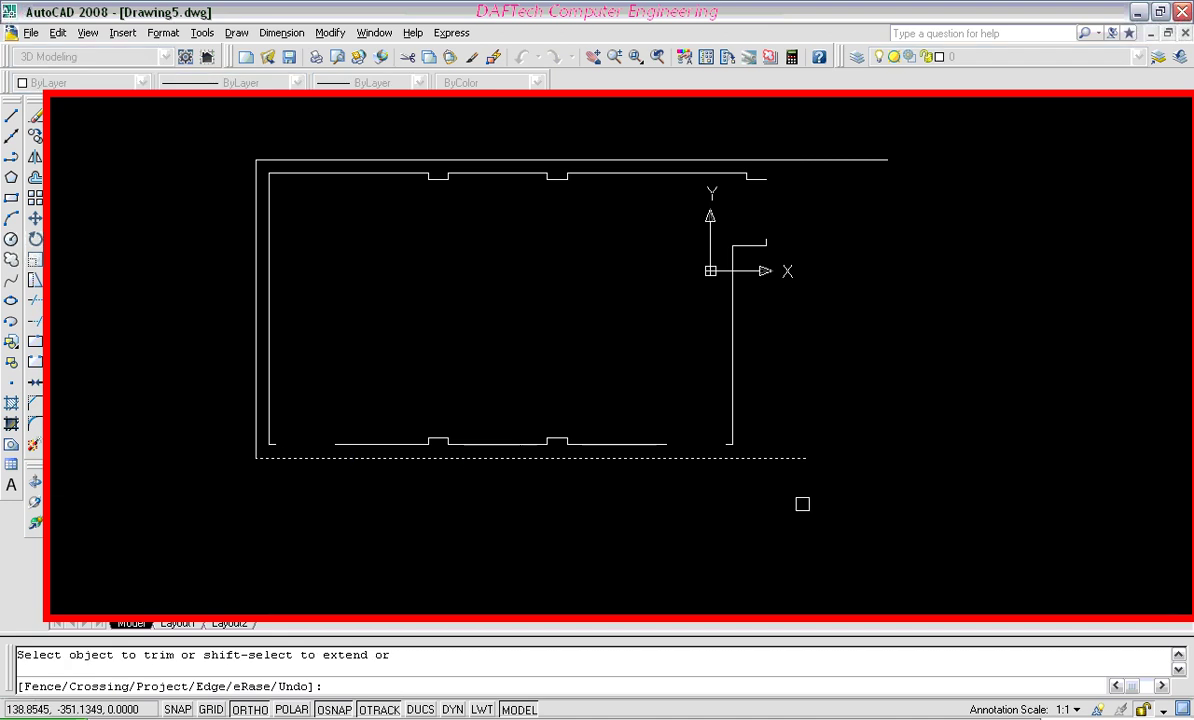
pyautogui.press('Escape')
# Step: Offset the right wall 20 units outward to create the outer right line
pyautogui.click(35, 176)
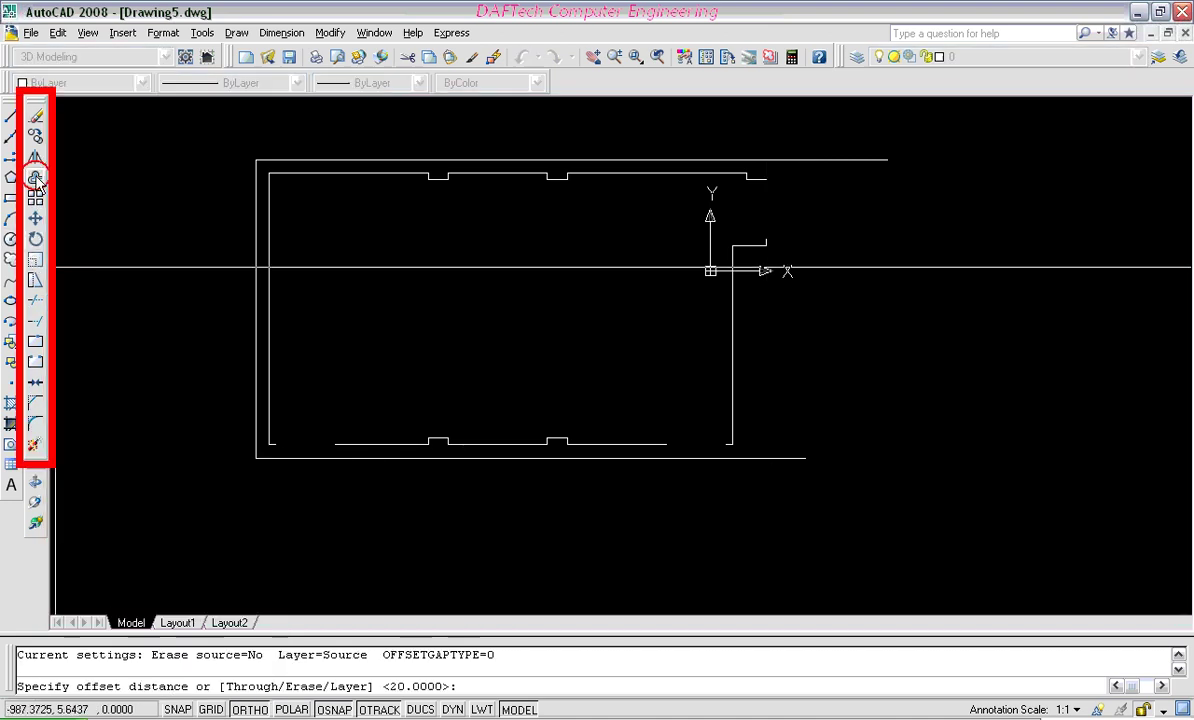
pyautogui.press('Return')
pyautogui.click(730, 373)
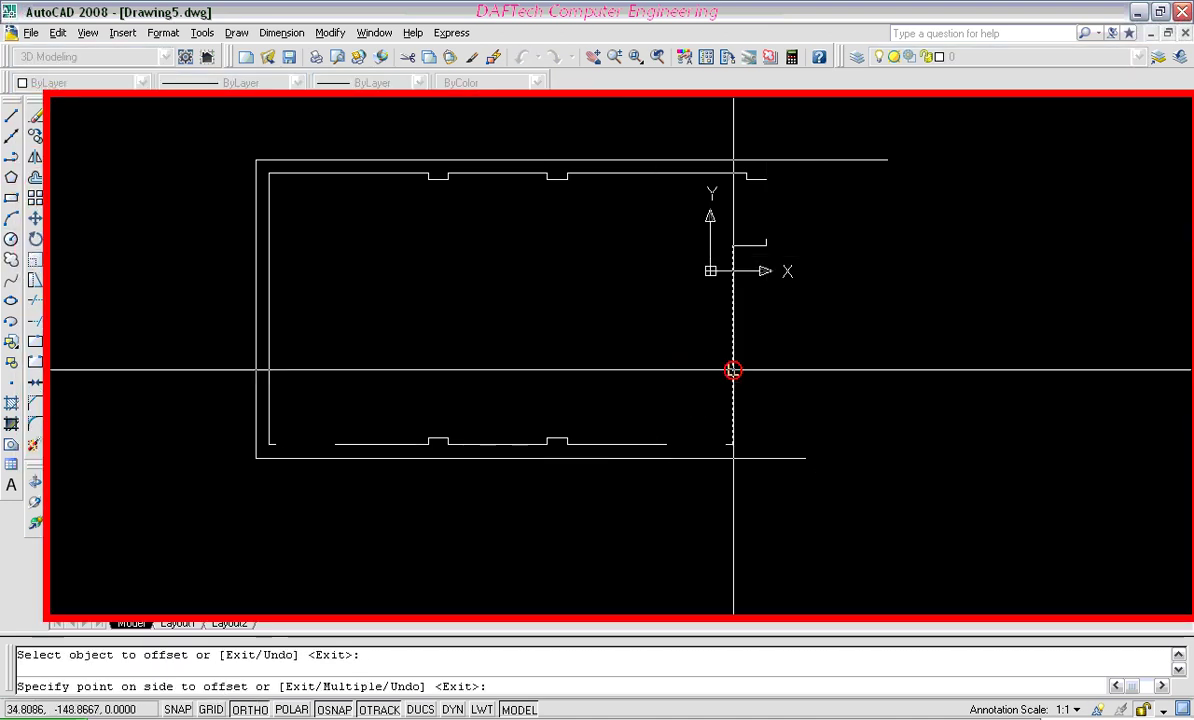
pyautogui.click(829, 371)
pyautogui.press('Return')
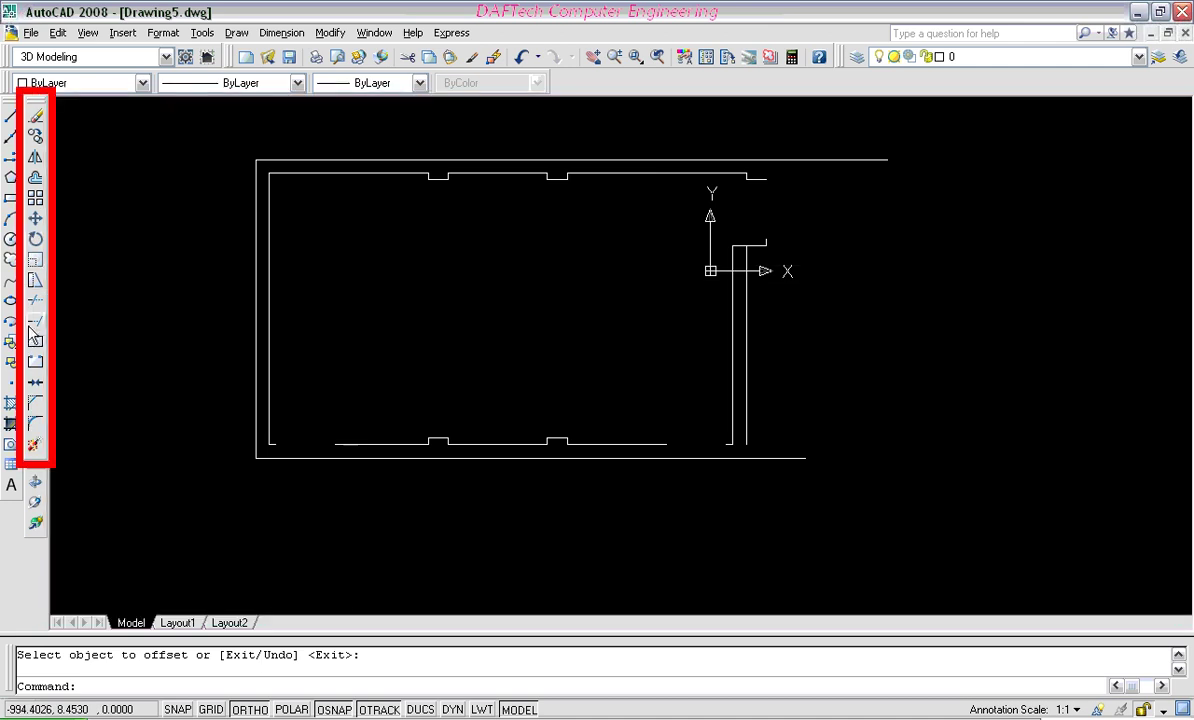
# Step: Extend the outer right line to the bottom line and trim the bottom overhang
pyautogui.click(34, 322)
pyautogui.click(774, 458)
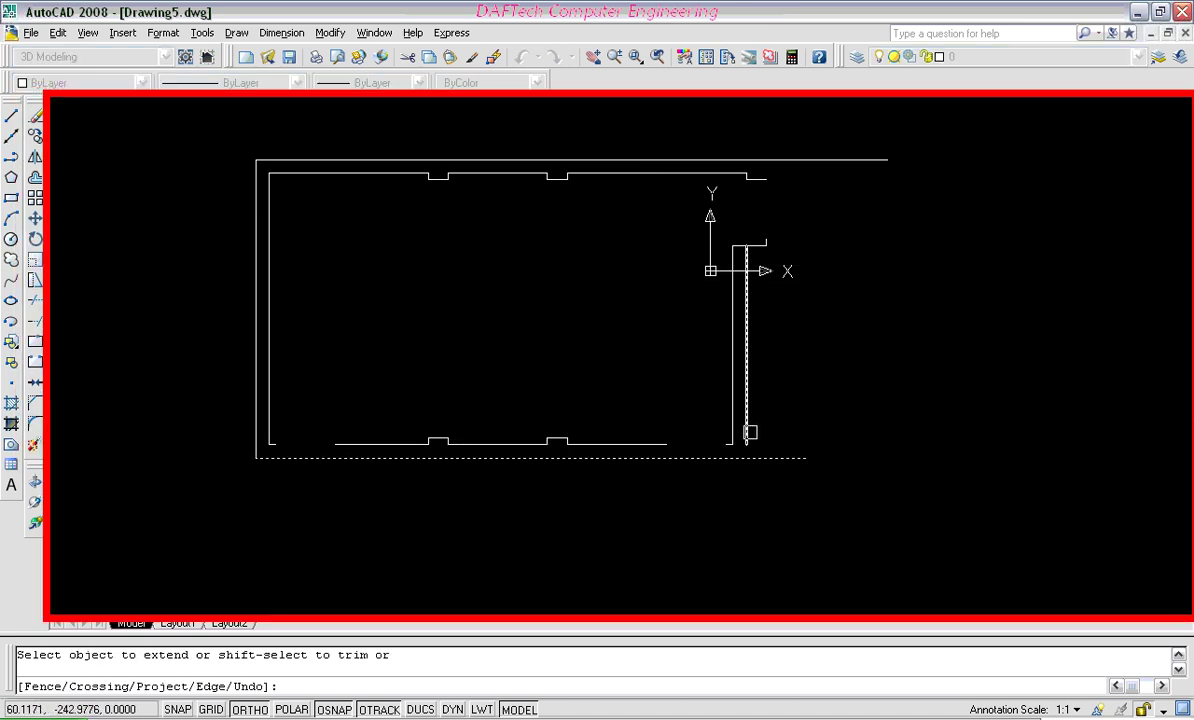
pyautogui.press('Return')
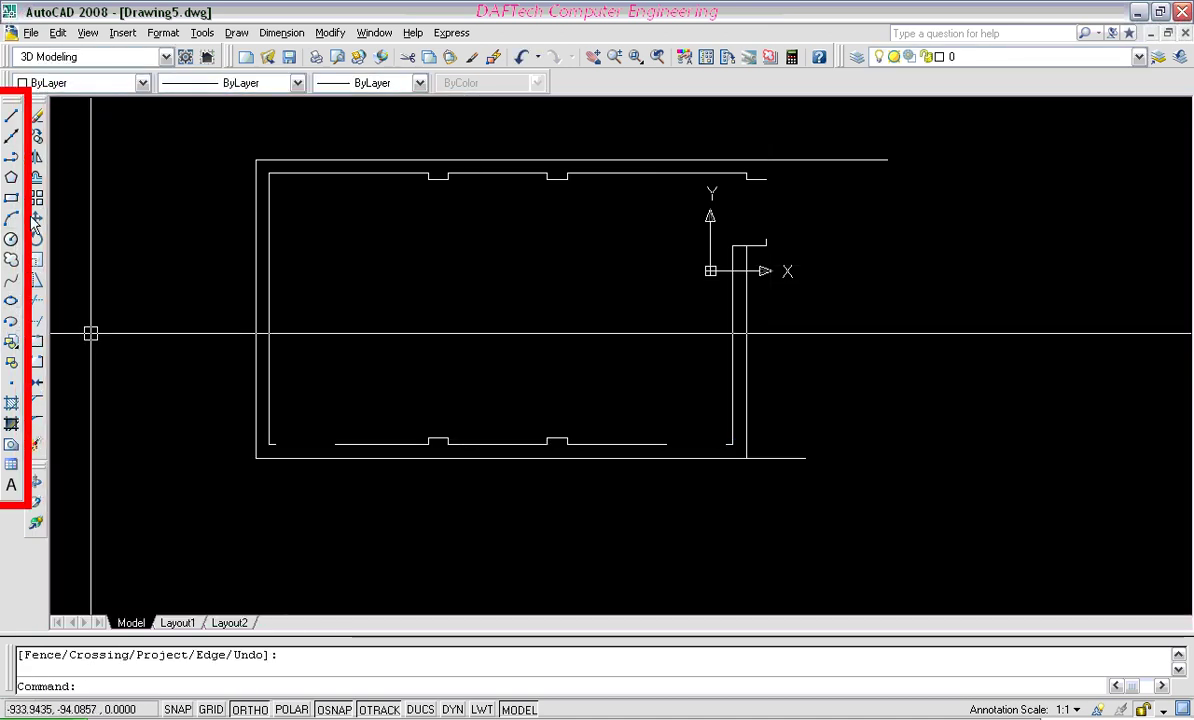
pyautogui.click(35, 303)
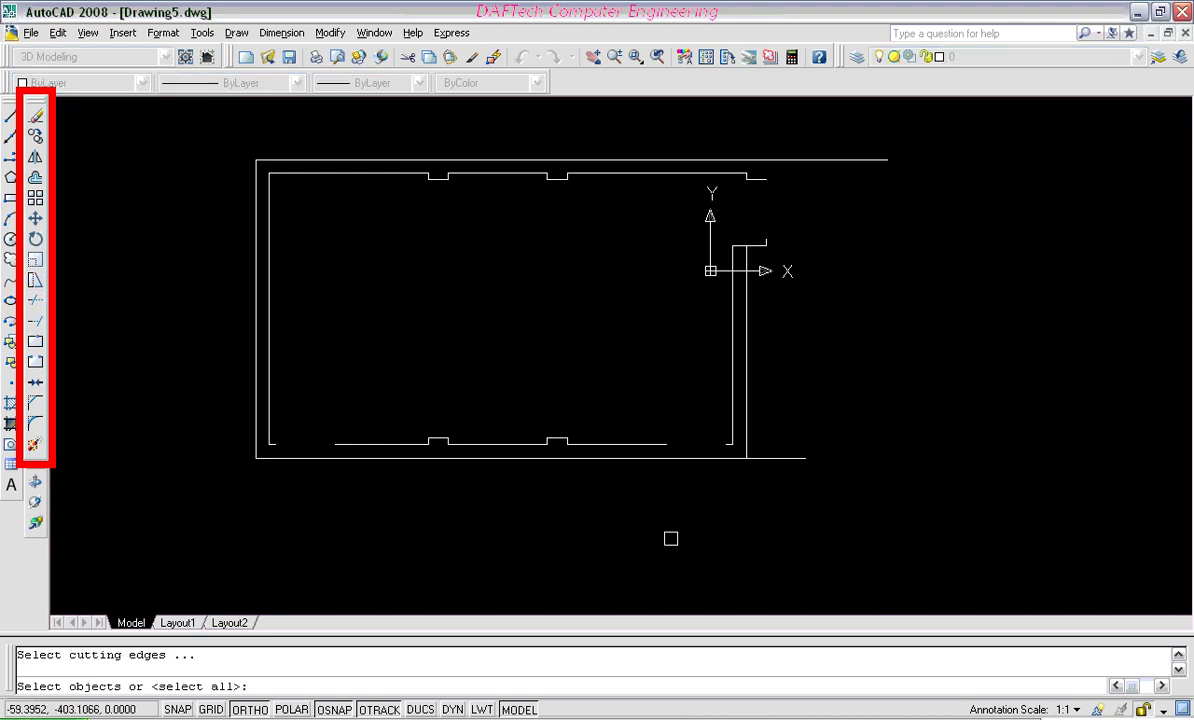
pyautogui.click(795, 458)
pyautogui.press('Return')
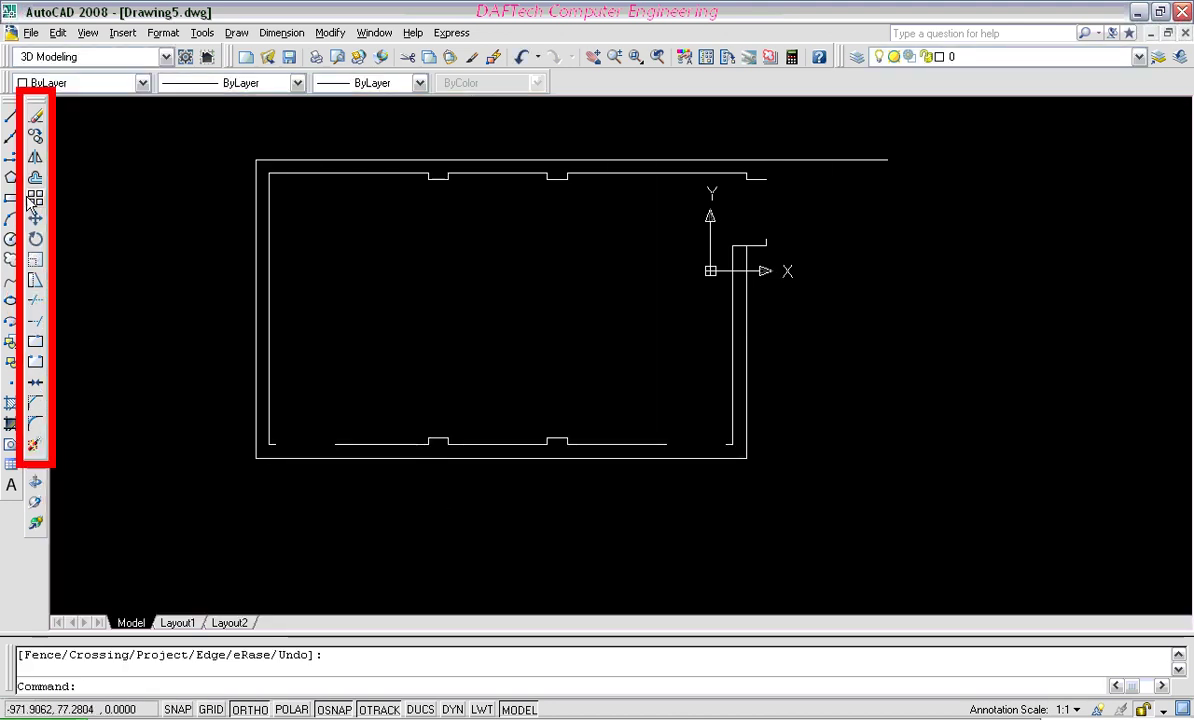
# Step: Draw two vertical jamb lines down from the door opening's edges through the bottom wall
pyautogui.click(11, 116)
pyautogui.scroll(3, 290, 458)
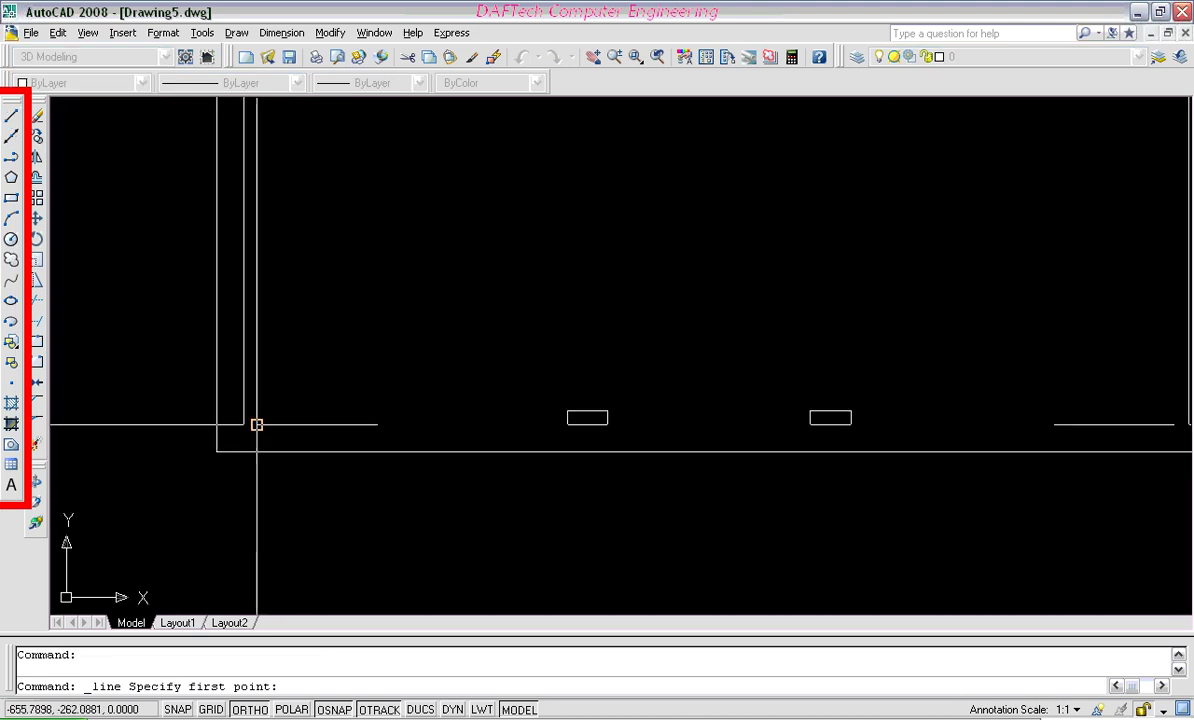
pyautogui.click(256, 424)
pyautogui.click(256, 480)
pyautogui.press('Return')
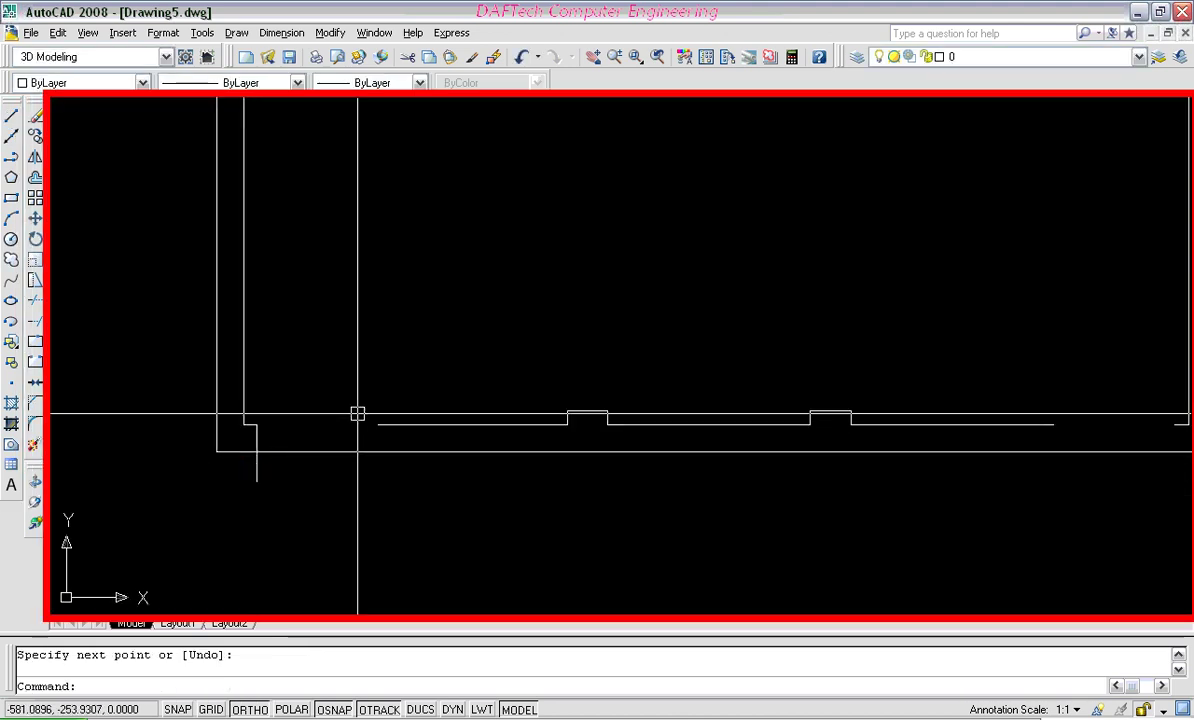
pyautogui.press('Return')
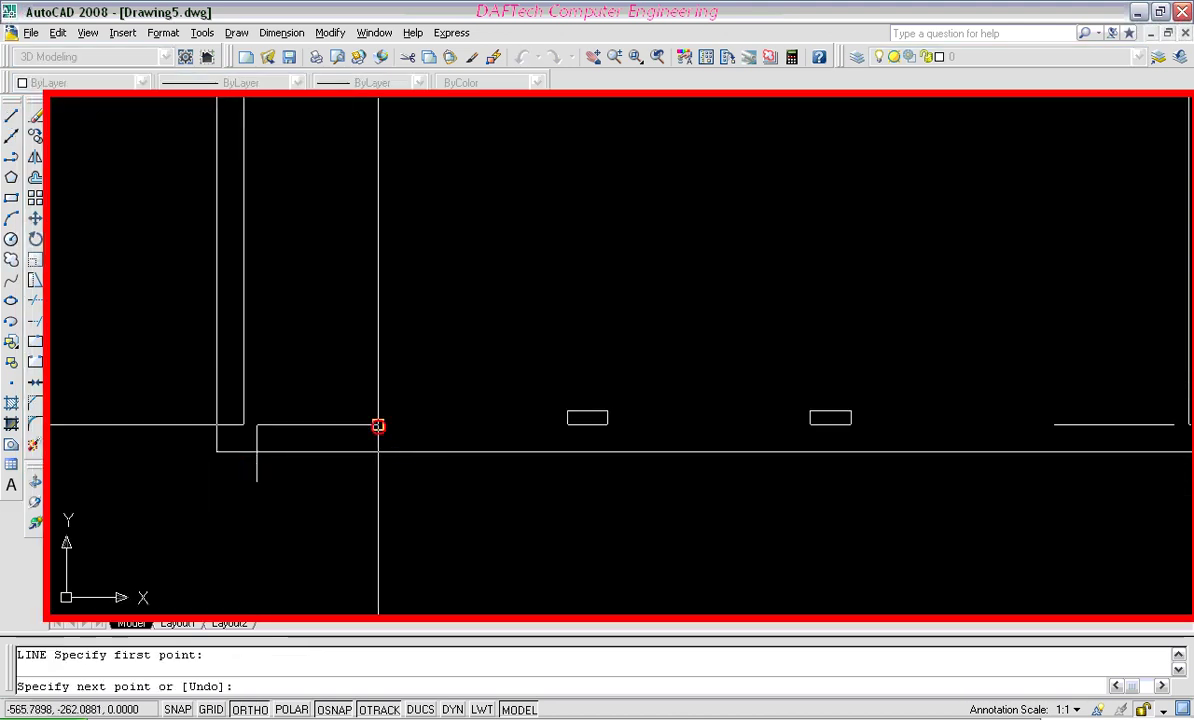
pyautogui.click(378, 505)
pyautogui.press('Return')
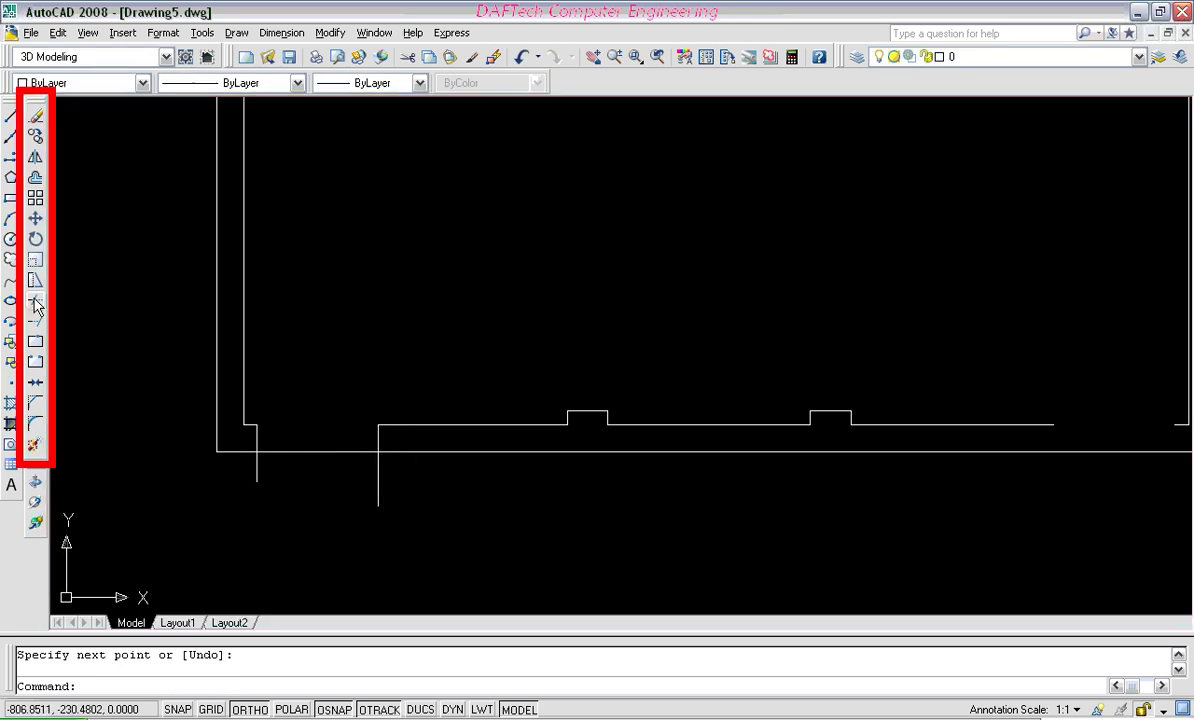
# Step: Trim the bottom wall lines between the jambs to open the doorway
pyautogui.click(34, 300)
pyautogui.click(330, 452)
pyautogui.press('Return')
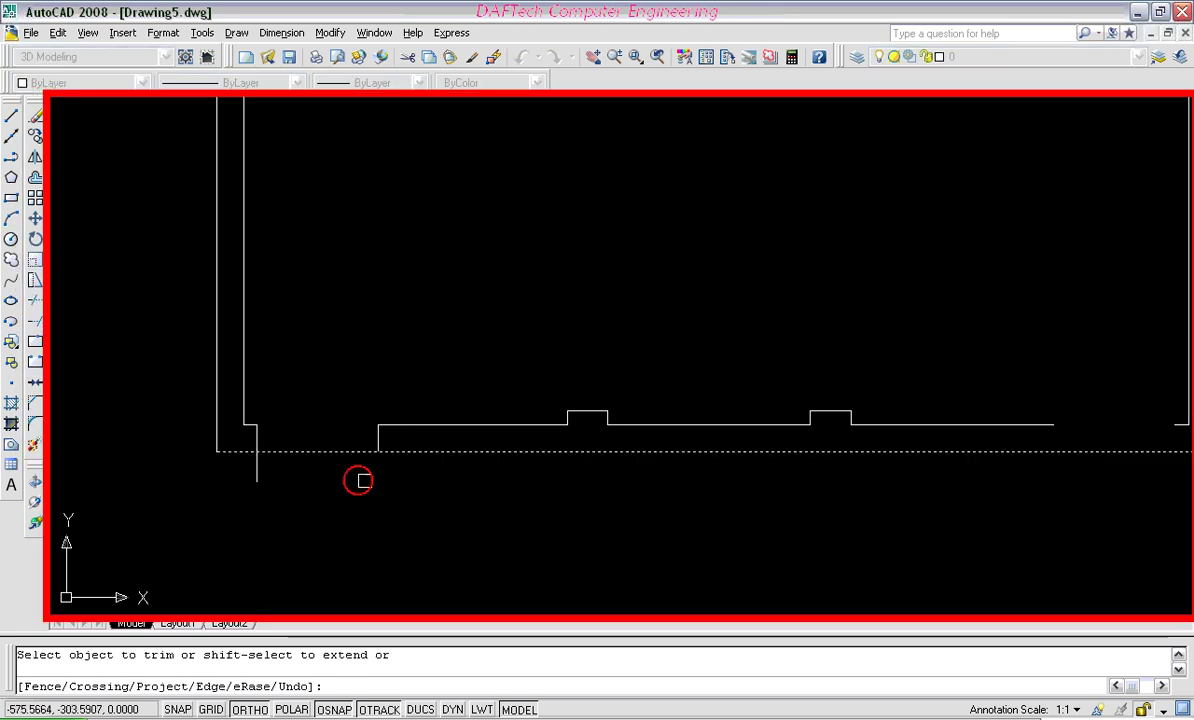
pyautogui.press('Return')
pyautogui.click(34, 300)
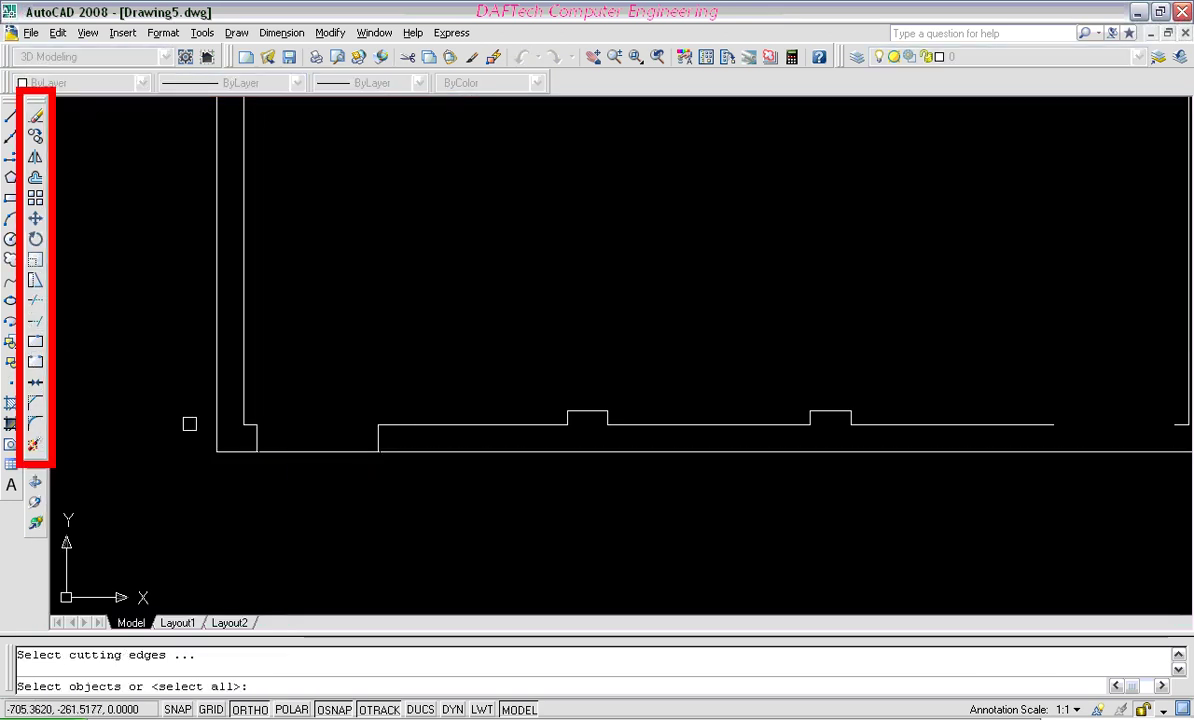
pyautogui.click(250, 434)
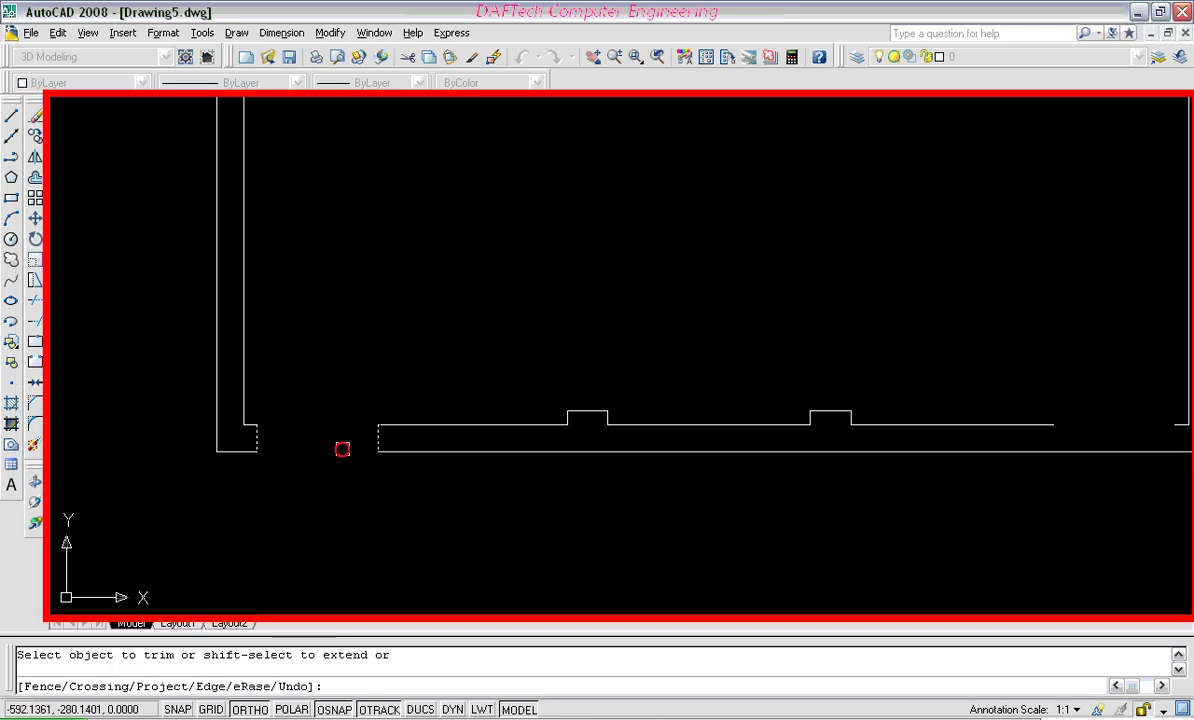
pyautogui.press('Return')
pyautogui.moveTo(325, 429); pyautogui.dragTo(195, 374, button='middle')
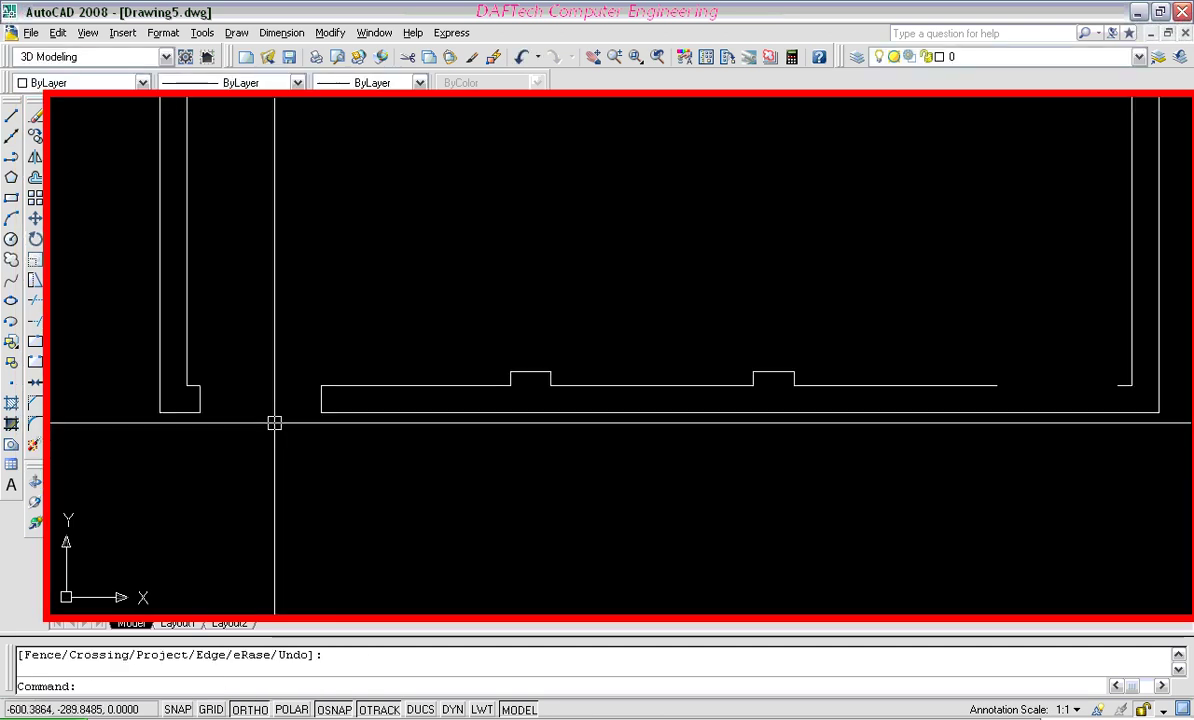
# Step: Copy the two jamb lines to the right end of the bottom wall
pyautogui.click(200, 398)
pyautogui.click(320, 398)
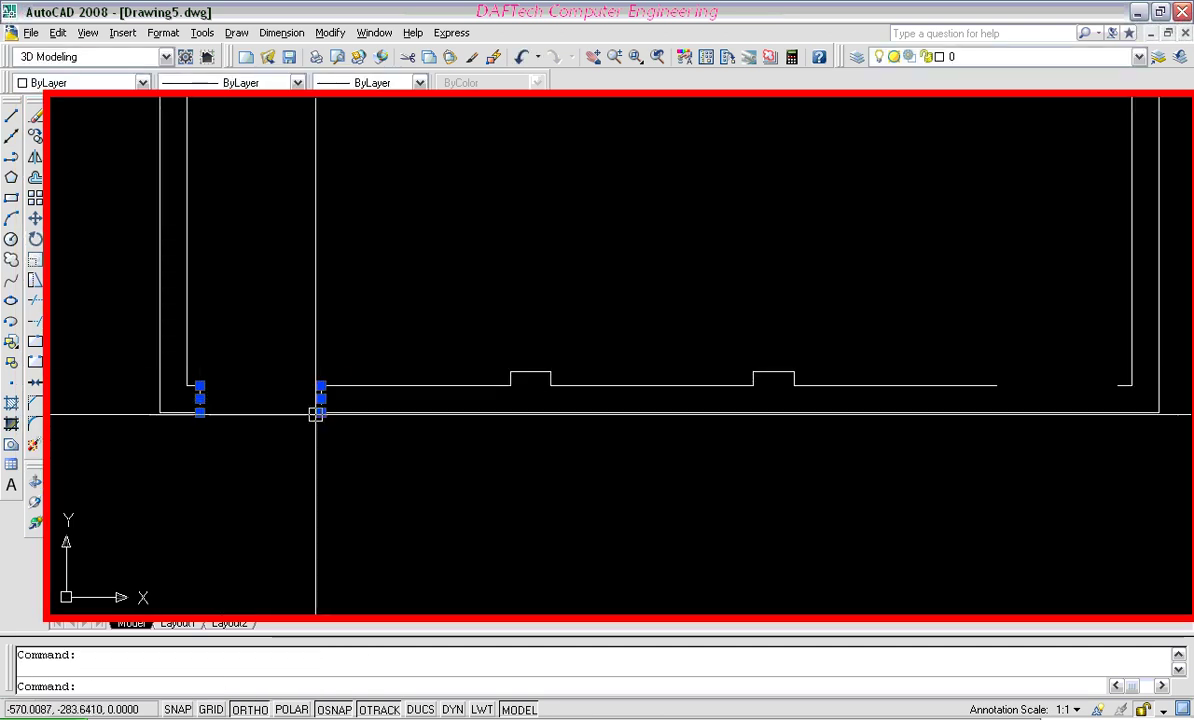
pyautogui.click(35, 137)
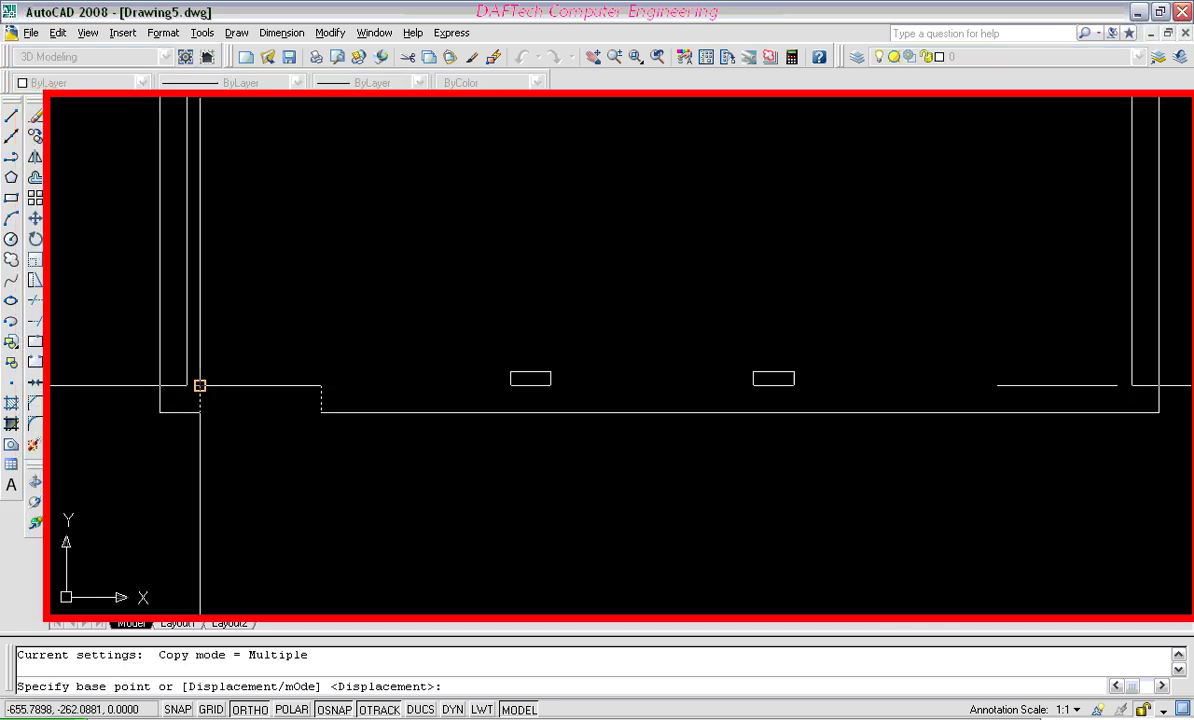
pyautogui.click(200, 385)
pyautogui.click(997, 387)
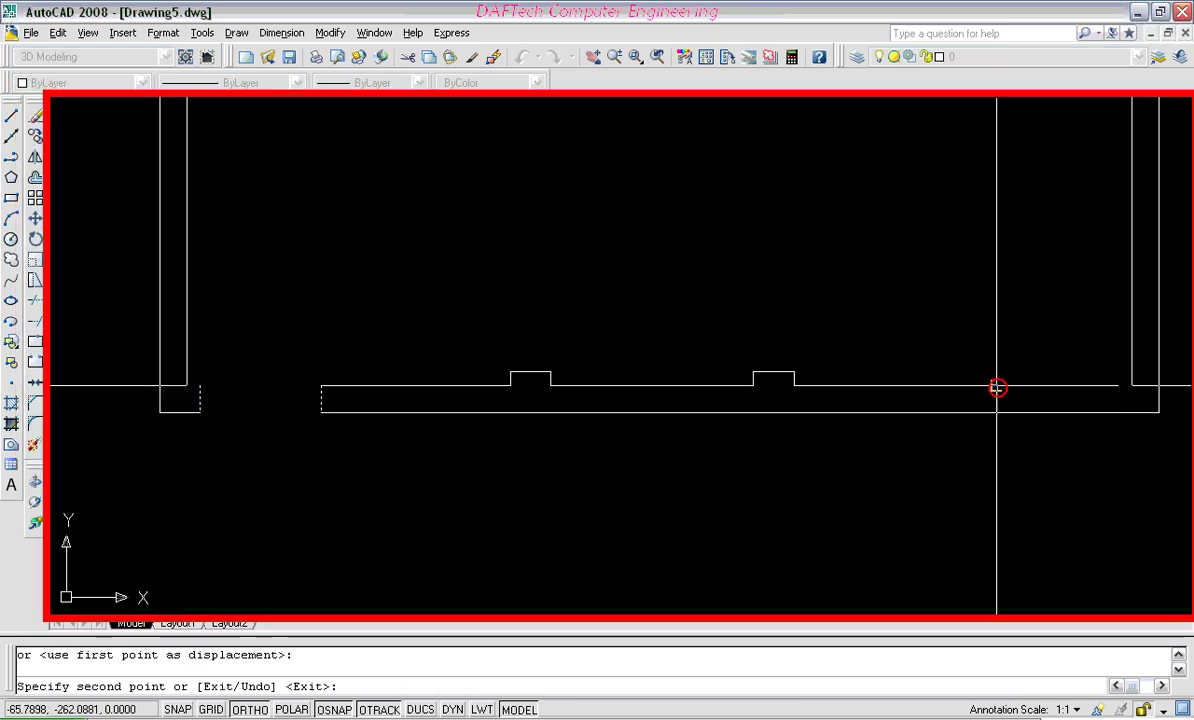
pyautogui.press('Return')
pyautogui.moveTo(898, 458); pyautogui.dragTo(616, 434, button='middle')
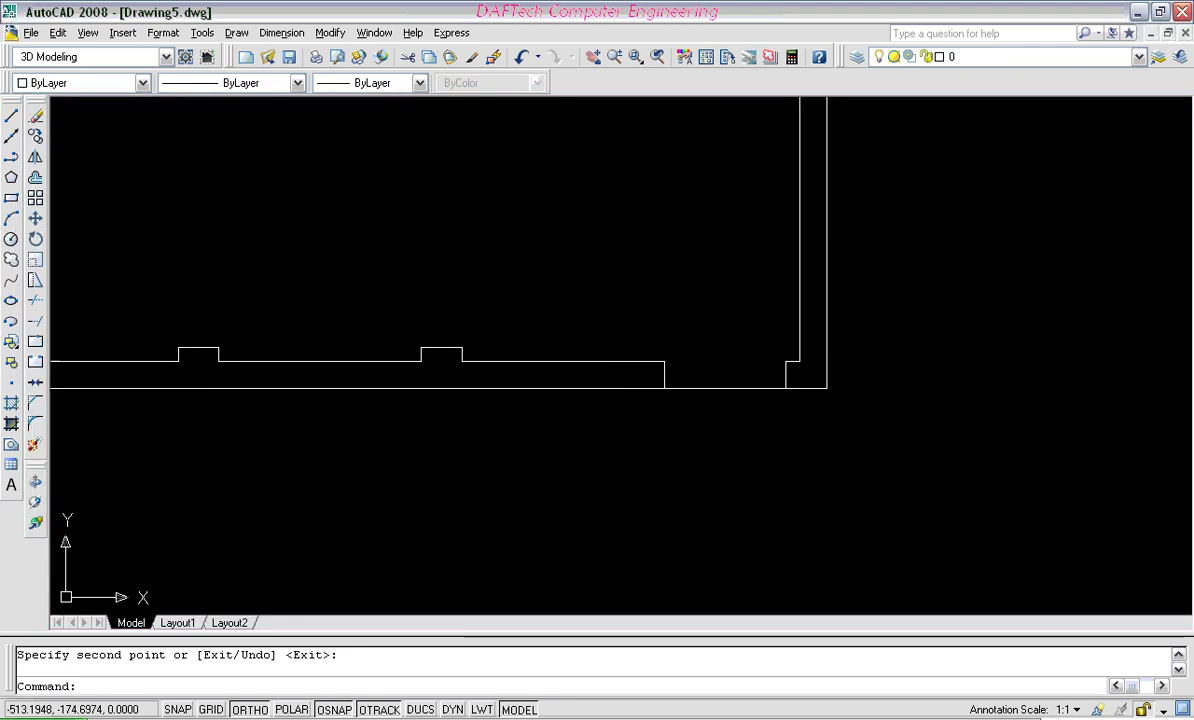
# Step: Trim the bottom wall line past the copied jamb line
pyautogui.click(35, 302)
pyautogui.click(665, 373)
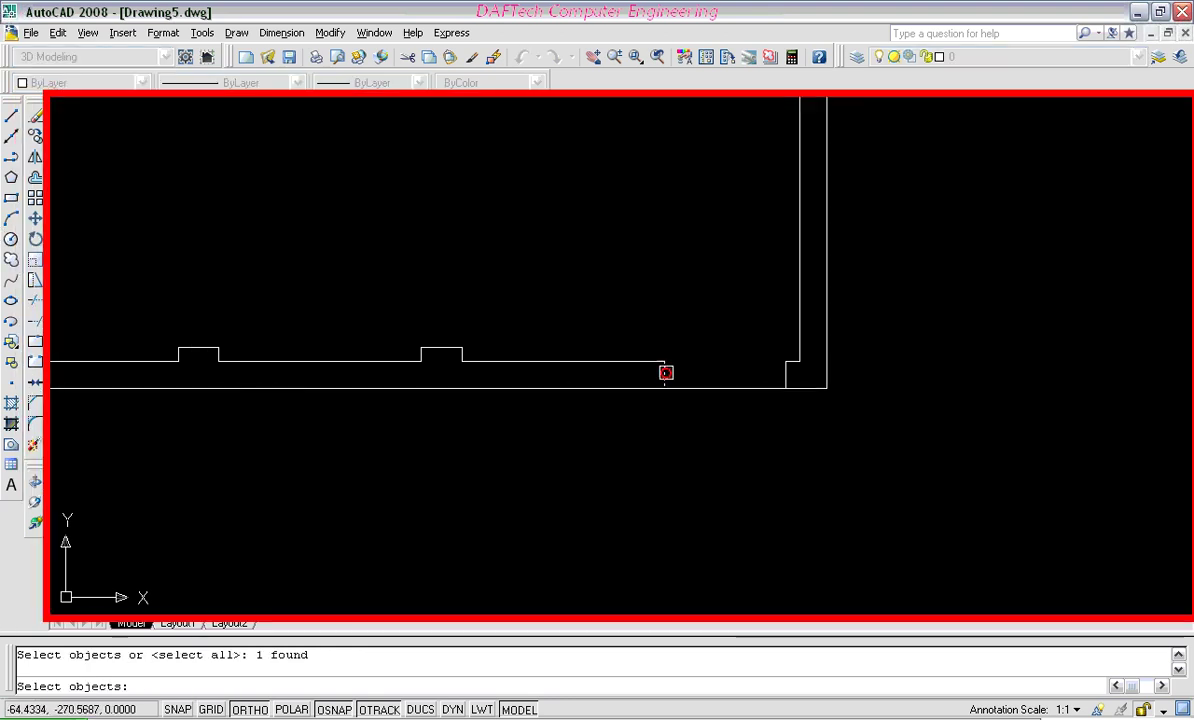
pyautogui.click(750, 388)
pyautogui.press('Return')
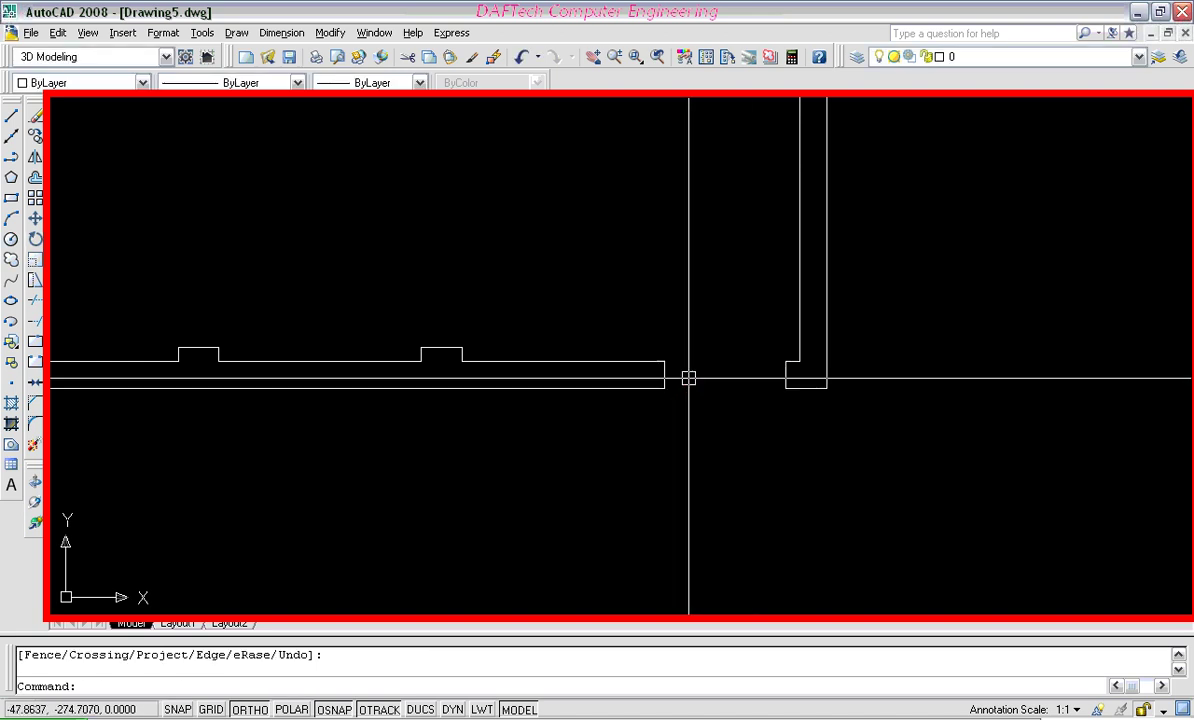
pyautogui.scroll(-4, 578, 314)
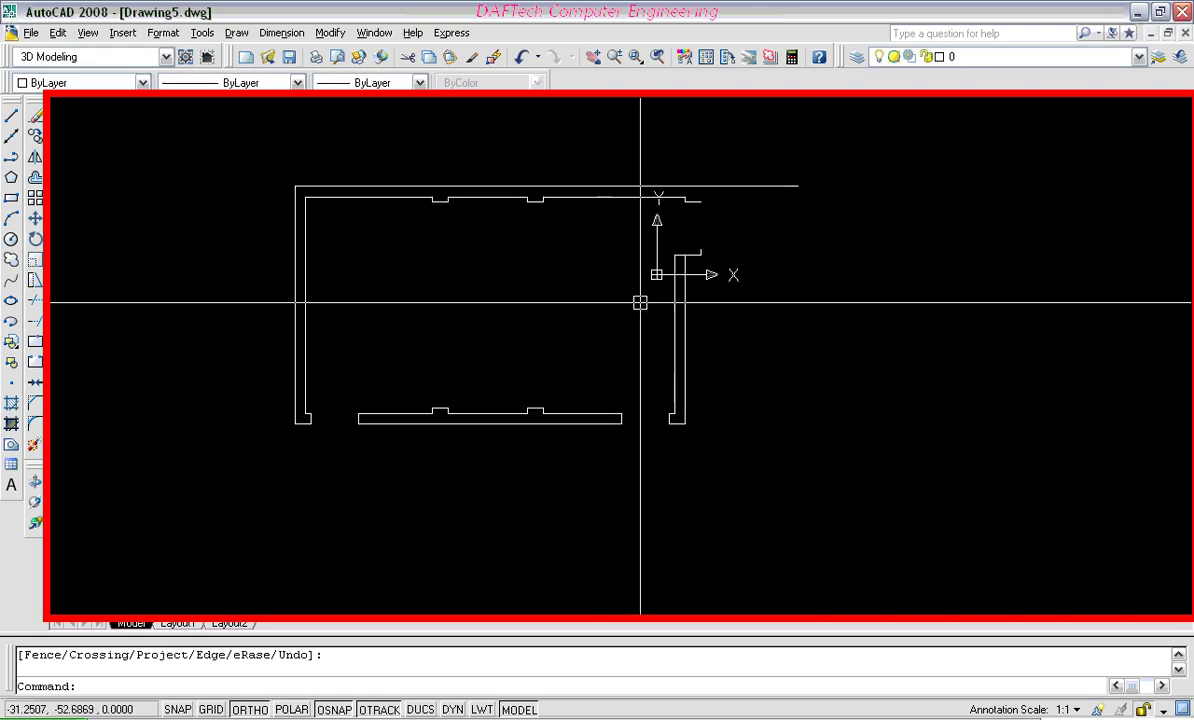
pyautogui.moveTo(640, 298); pyautogui.dragTo(554, 333, button='middle')
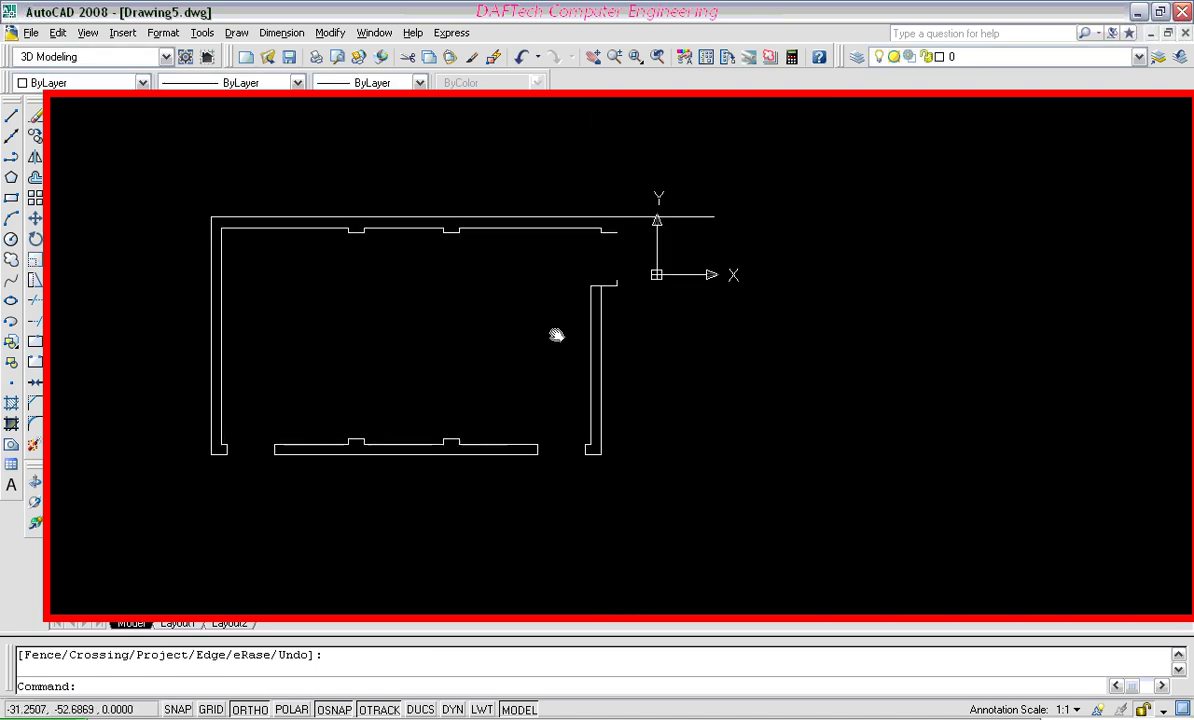
# Step: Draw a vertical line up from the top-right wall corner and trim the top wall lines back to it
pyautogui.click(12, 117)
pyautogui.scroll(3, 692, 232)
pyautogui.click(539, 231)
pyautogui.click(540, 126)
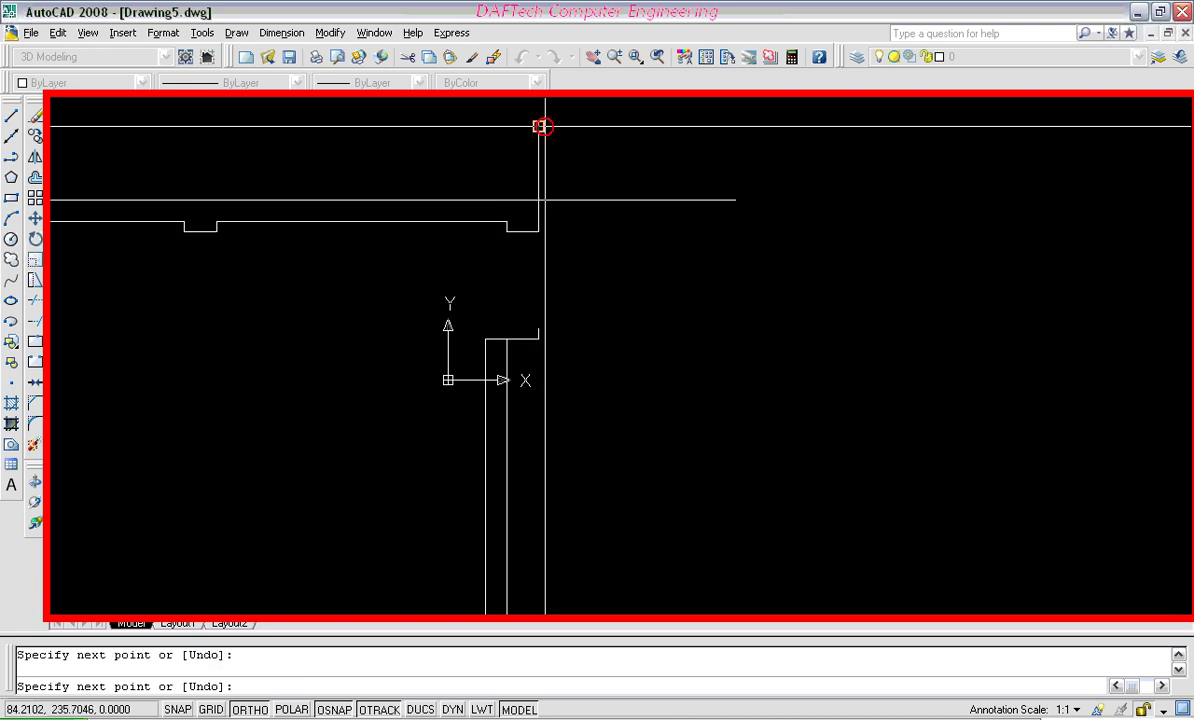
pyautogui.press('Return')
pyautogui.click(34, 303)
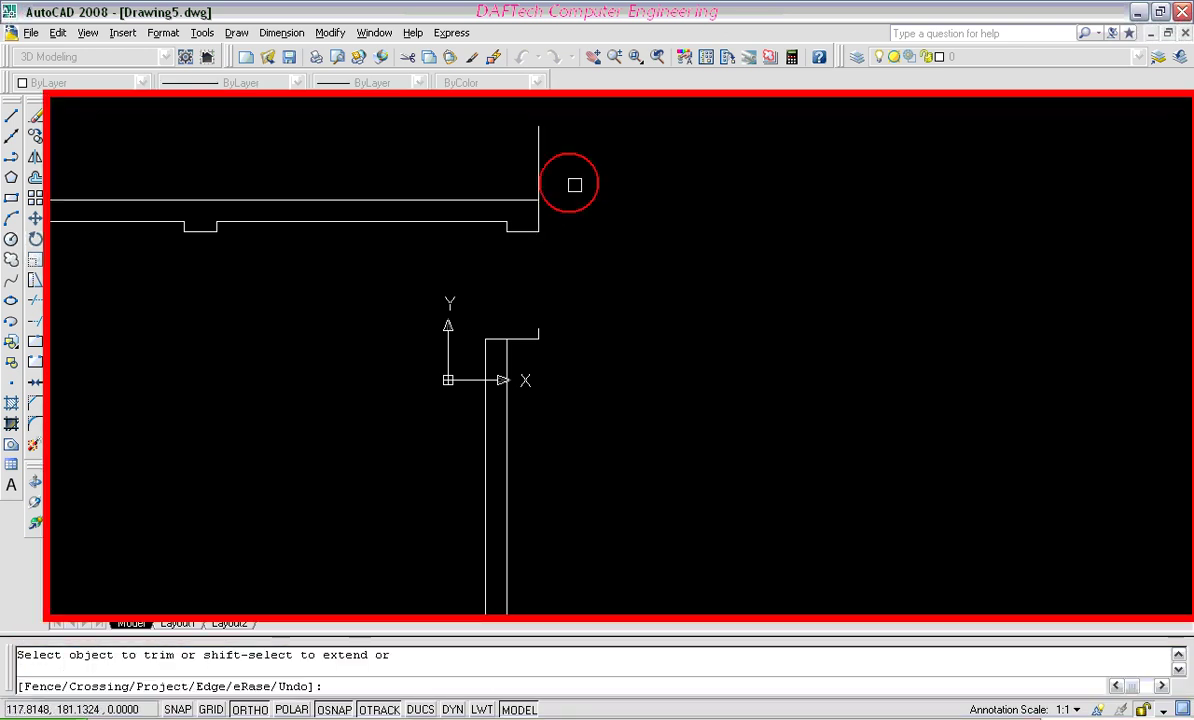
pyautogui.press('Return')
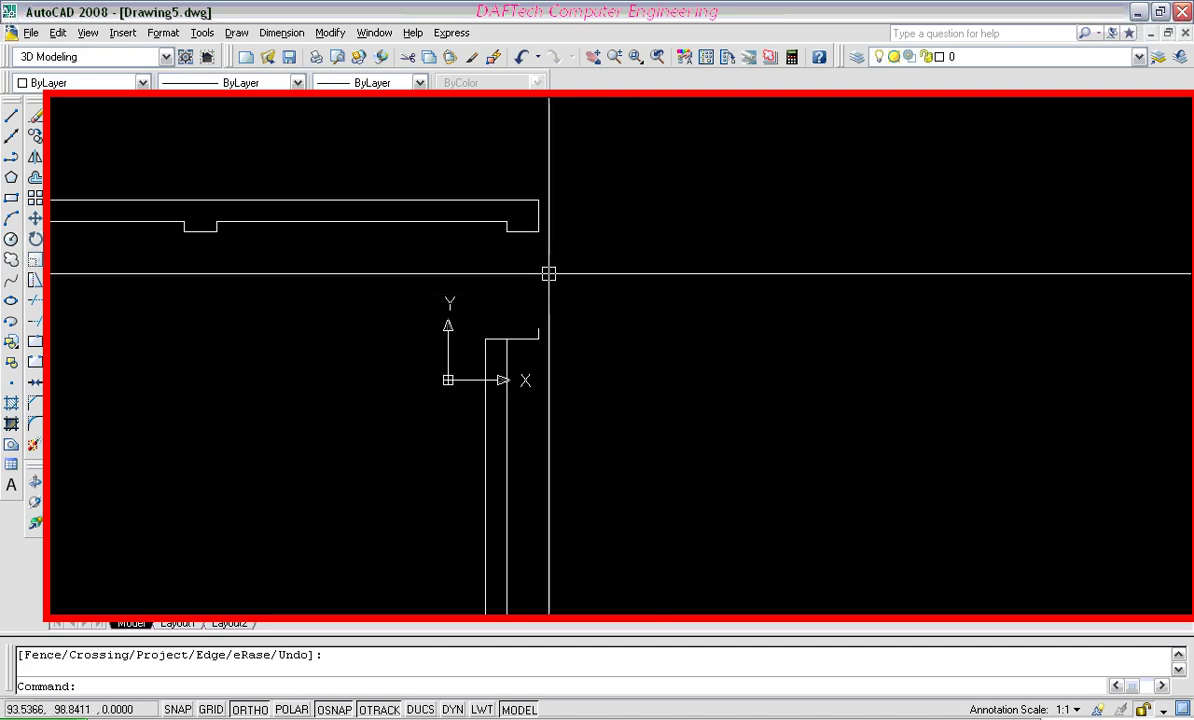
pyautogui.scroll(-1, 587, 282)
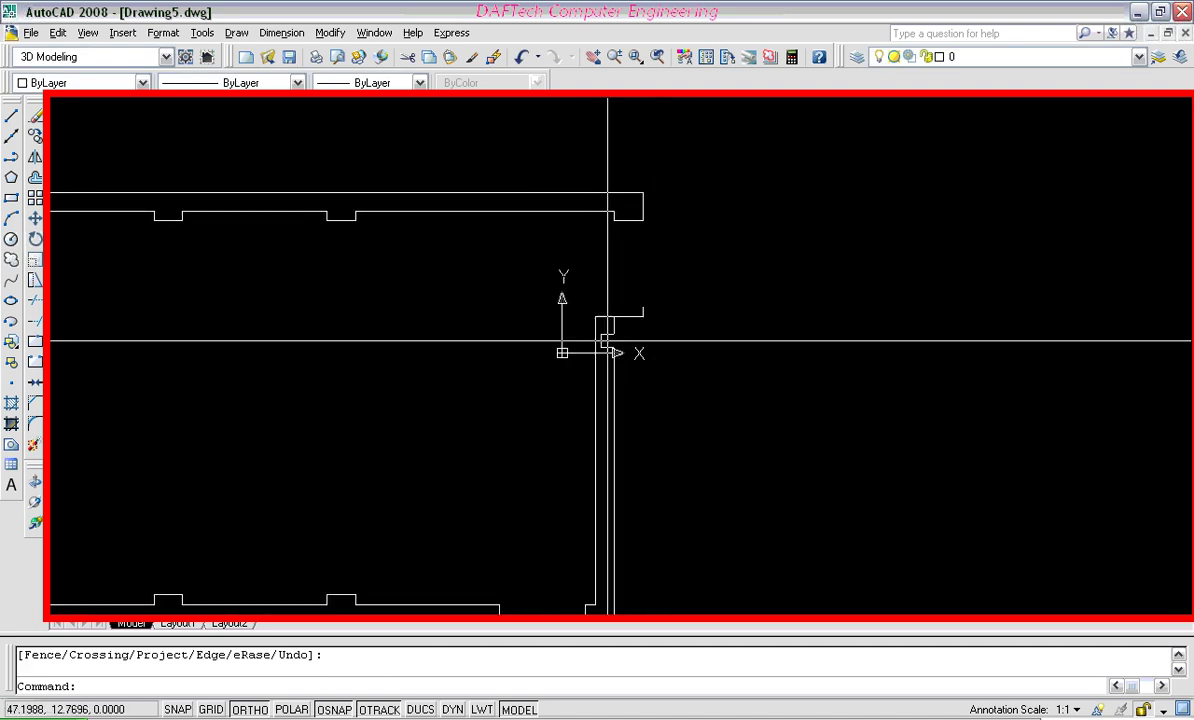
# Step: Offset the top horizontal line 20 units down
pyautogui.click(35, 178)
pyautogui.scroll(2, 632, 298)
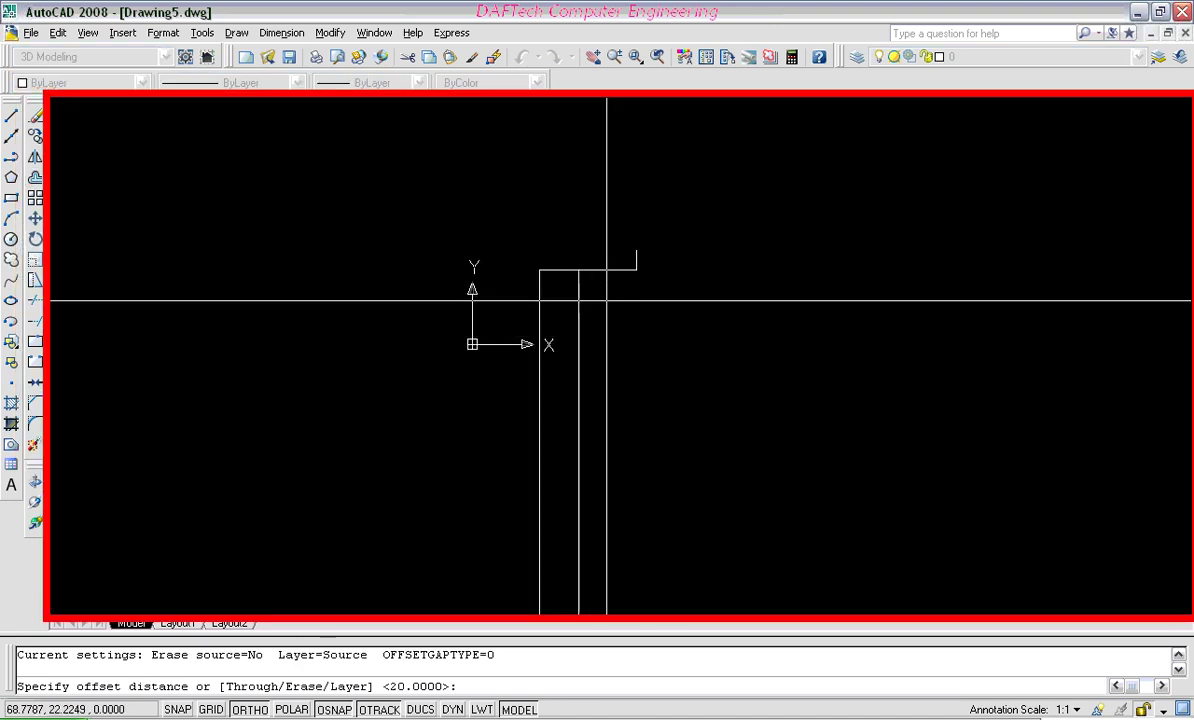
pyautogui.press('Return')
pyautogui.click(608, 270)
pyautogui.click(622, 372)
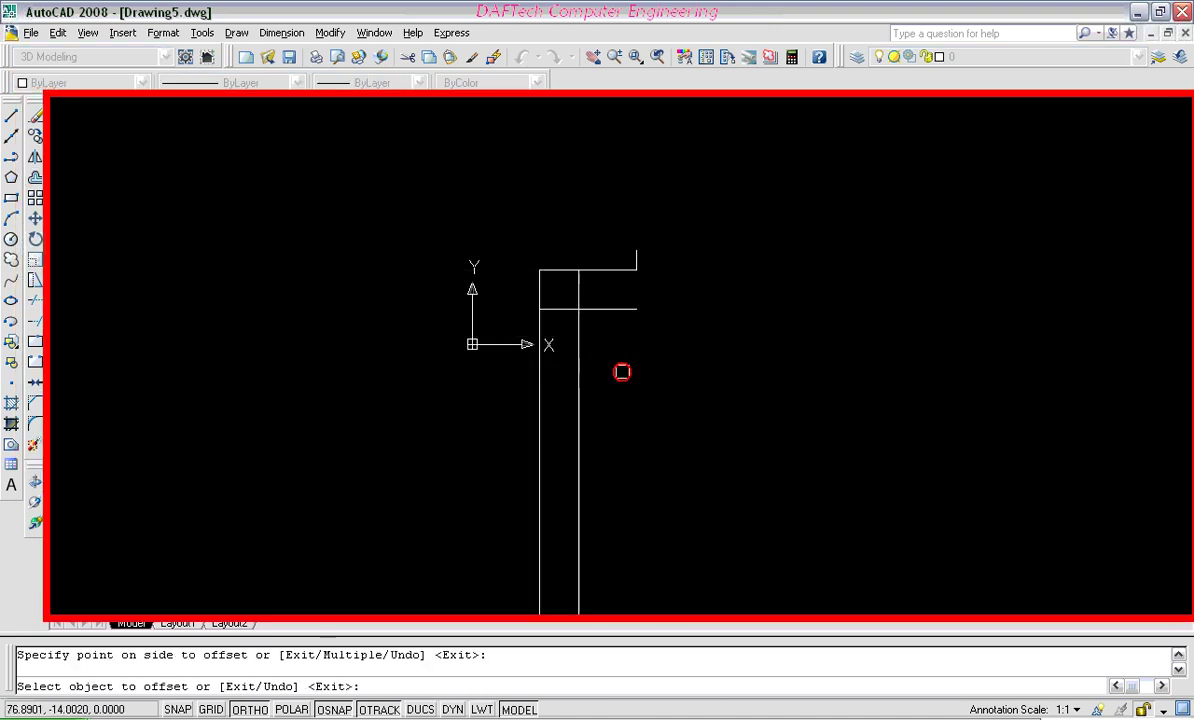
pyautogui.press('Return')
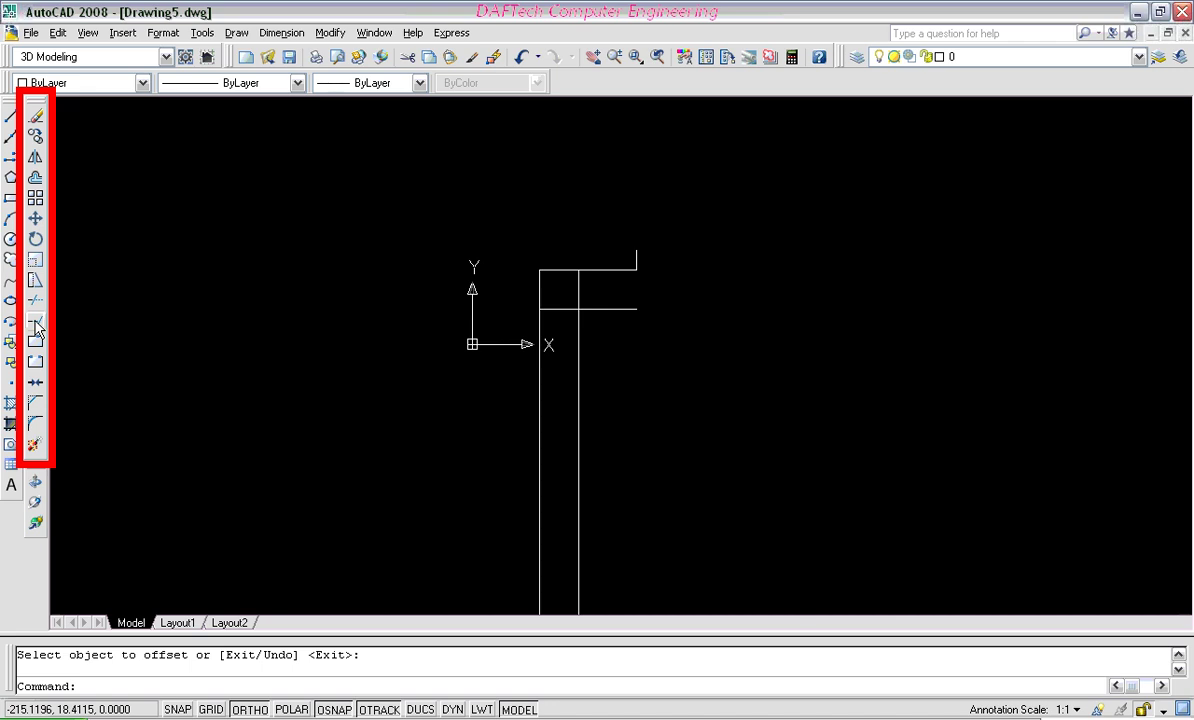
# Step: Extend the short vertical line down to the new offset line
pyautogui.click(35, 325)
pyautogui.click(611, 310)
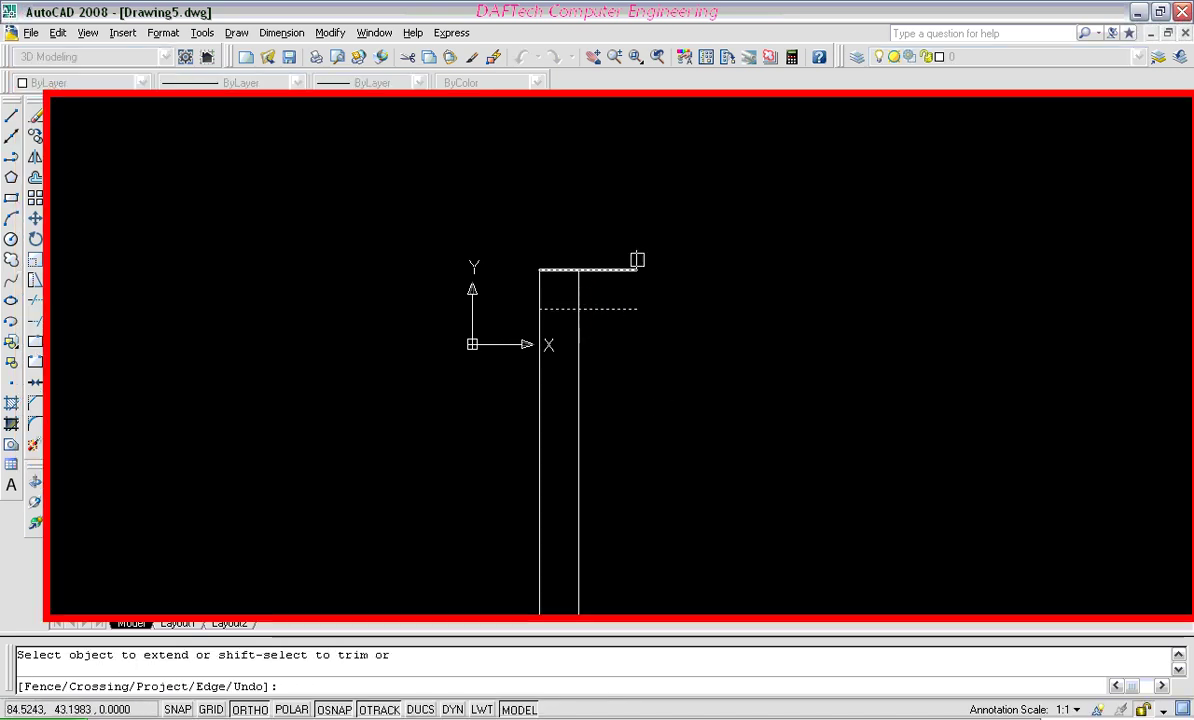
pyautogui.scroll(3, 637, 259)
pyautogui.click(636, 268)
pyautogui.press('Return')
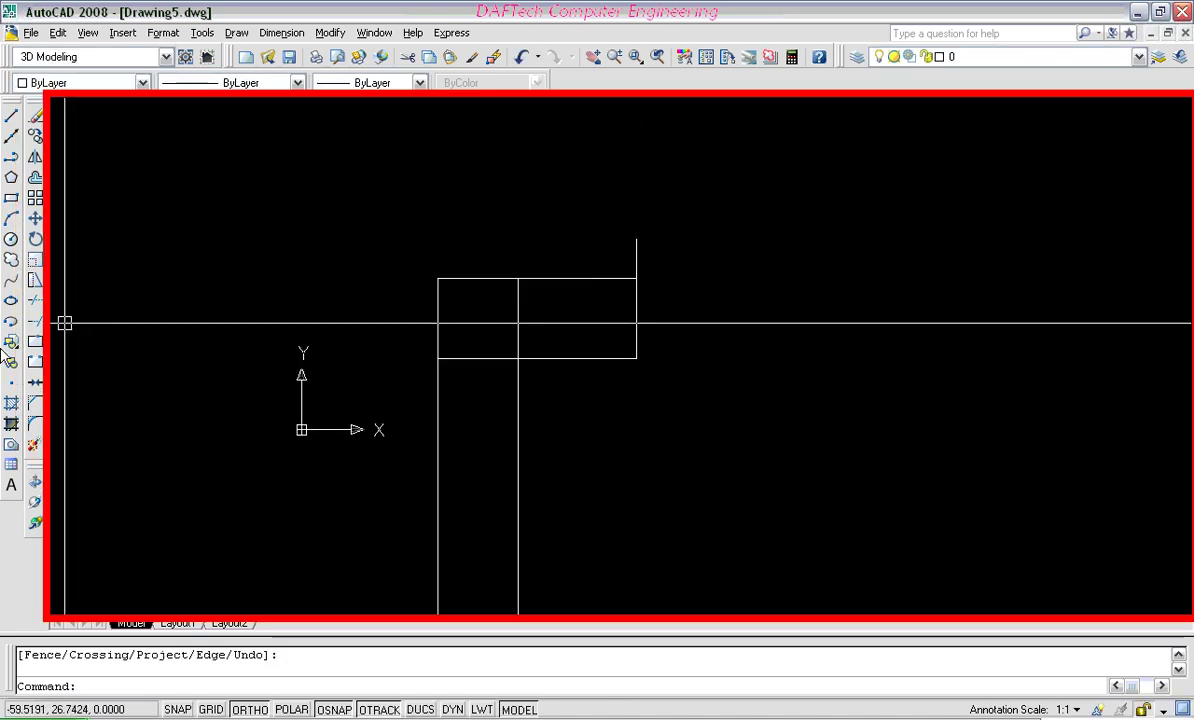
pyautogui.click(36, 300)
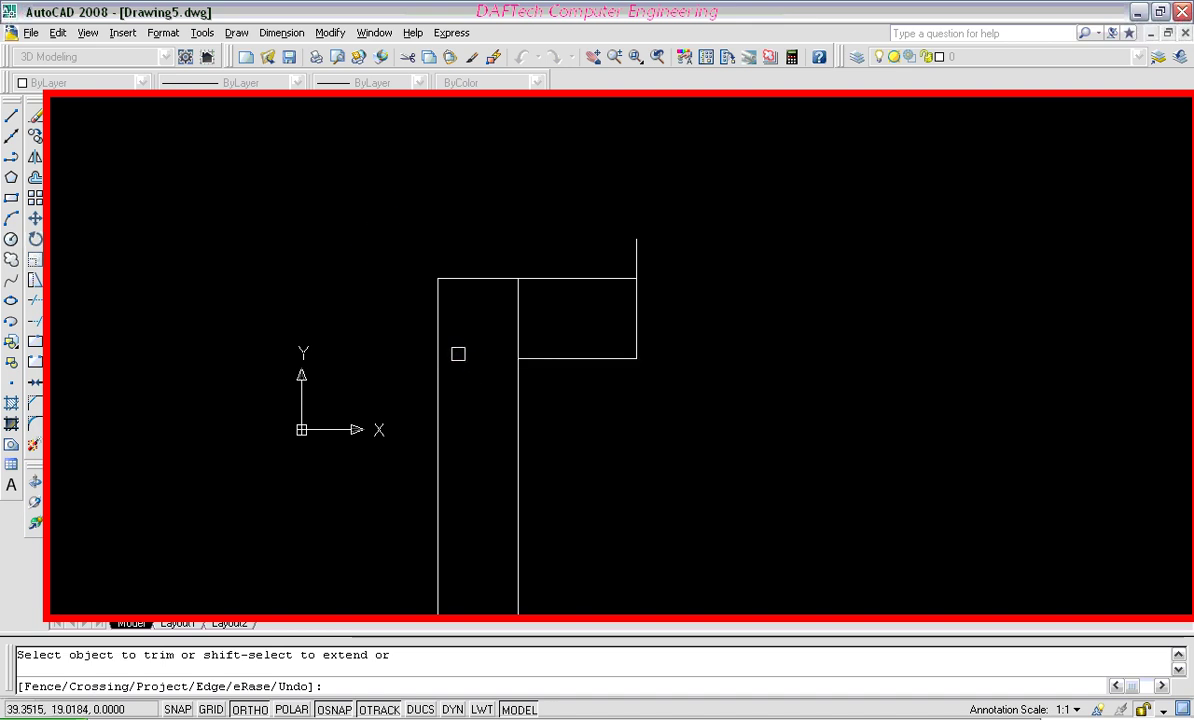
pyautogui.press('Return')
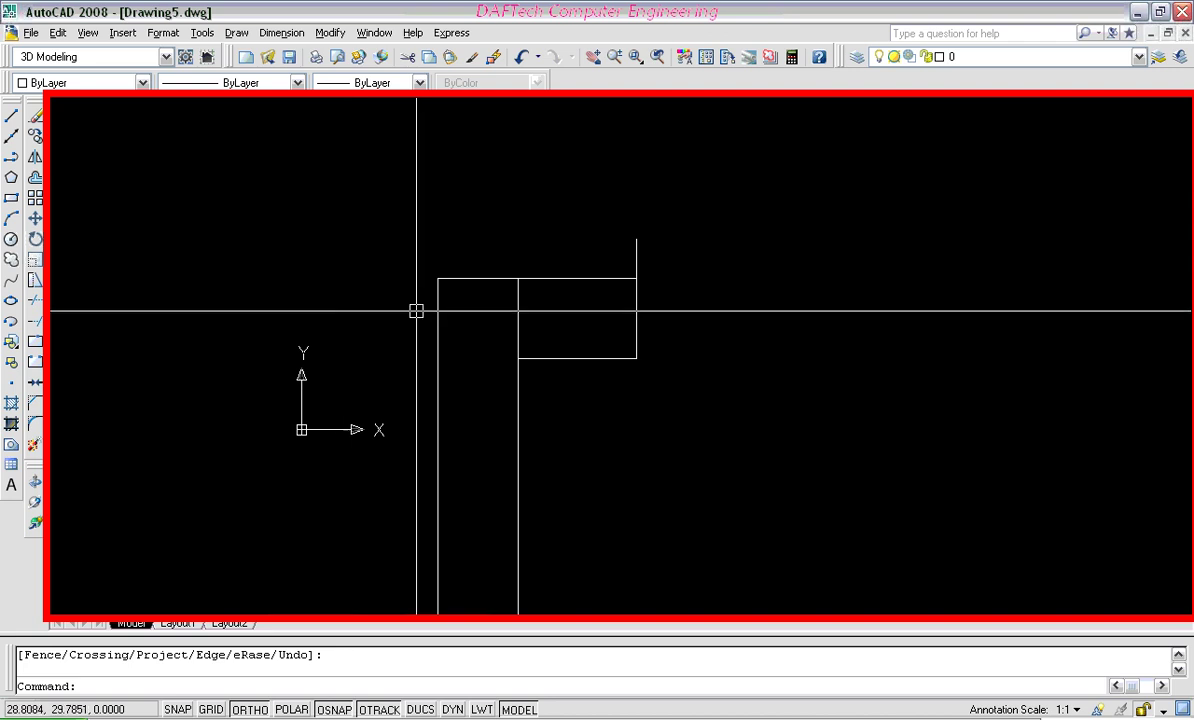
# Step: Offset another line by 20 and trim the vertical segment inside the right box
pyautogui.scroll(-3, 410, 340)
pyautogui.scroll(-3, 415, 368)
pyautogui.moveTo(419, 365); pyautogui.dragTo(655, 347, button='middle')
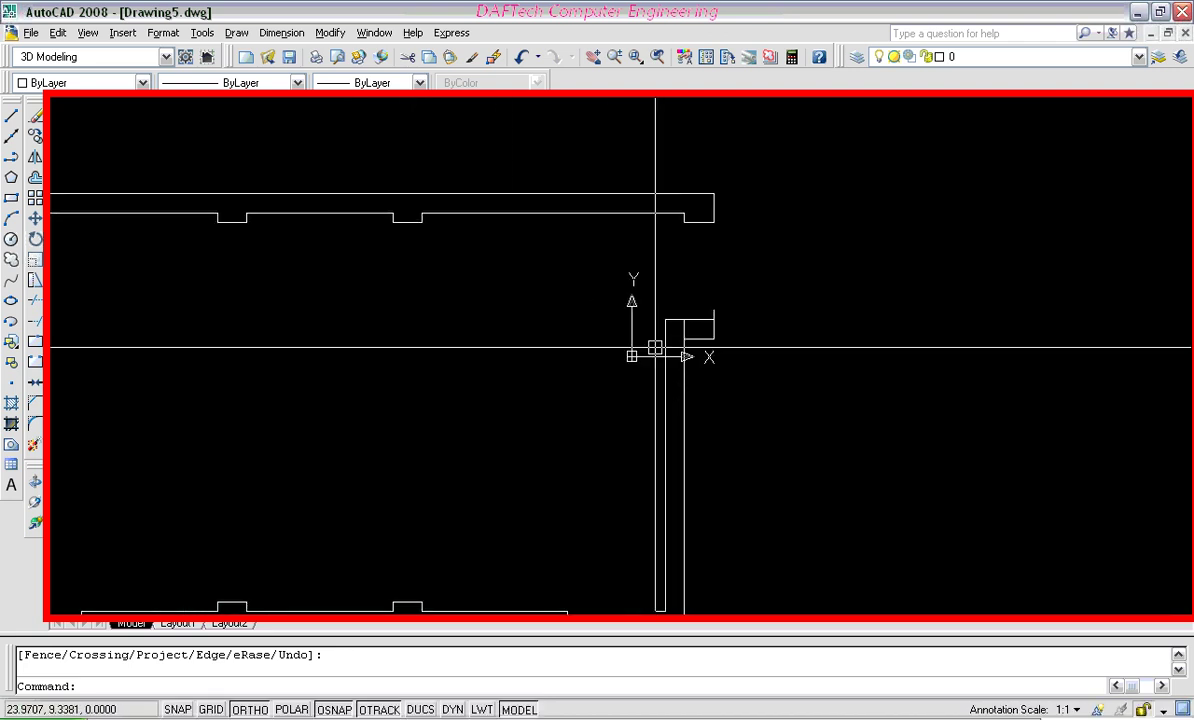
pyautogui.scroll(2, 712, 336)
pyautogui.scroll(3, 705, 333)
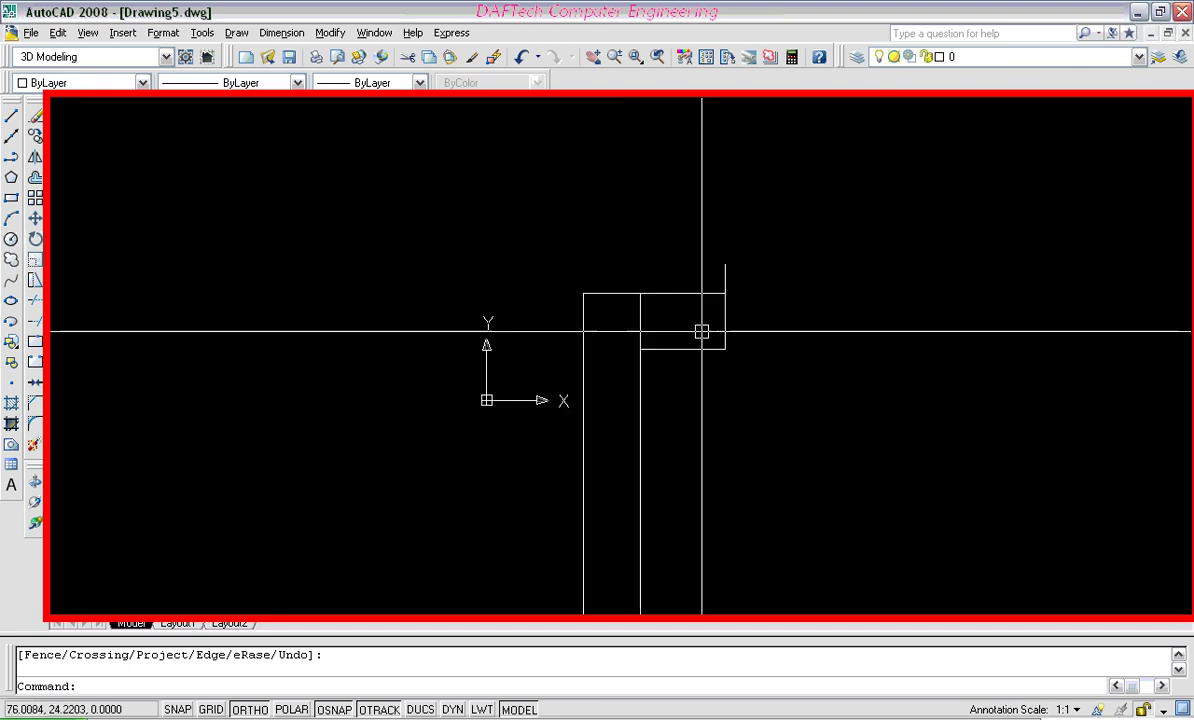
pyautogui.click(36, 181)
pyautogui.press('Return')
pyautogui.press('Return')
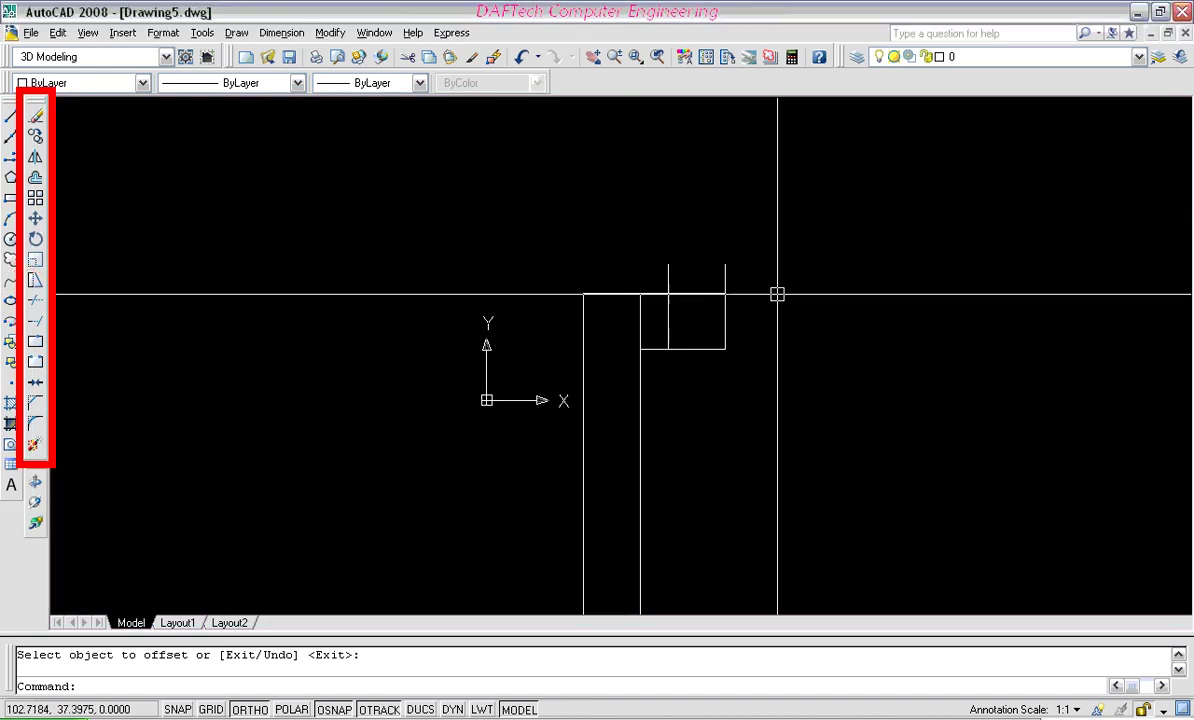
pyautogui.click(33, 301)
pyautogui.press('Return')
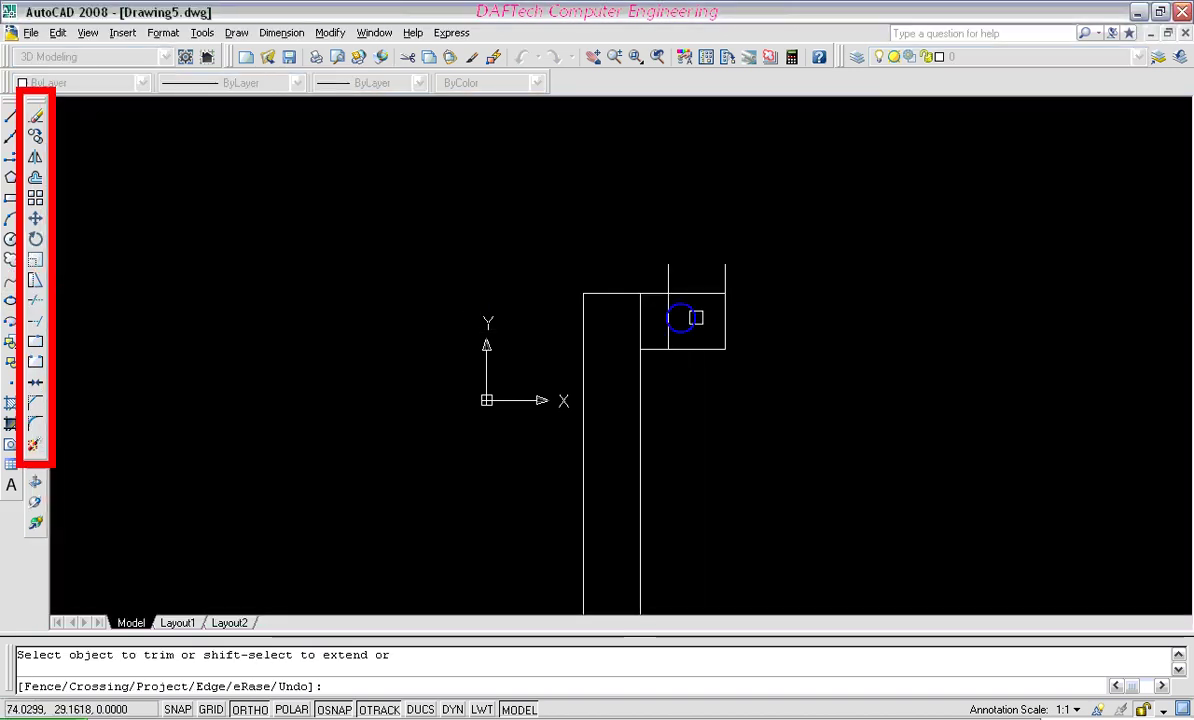
pyautogui.click(668, 318)
pyautogui.press('Return')
pyautogui.moveTo(701, 322); pyautogui.dragTo(514, 386, button='middle')
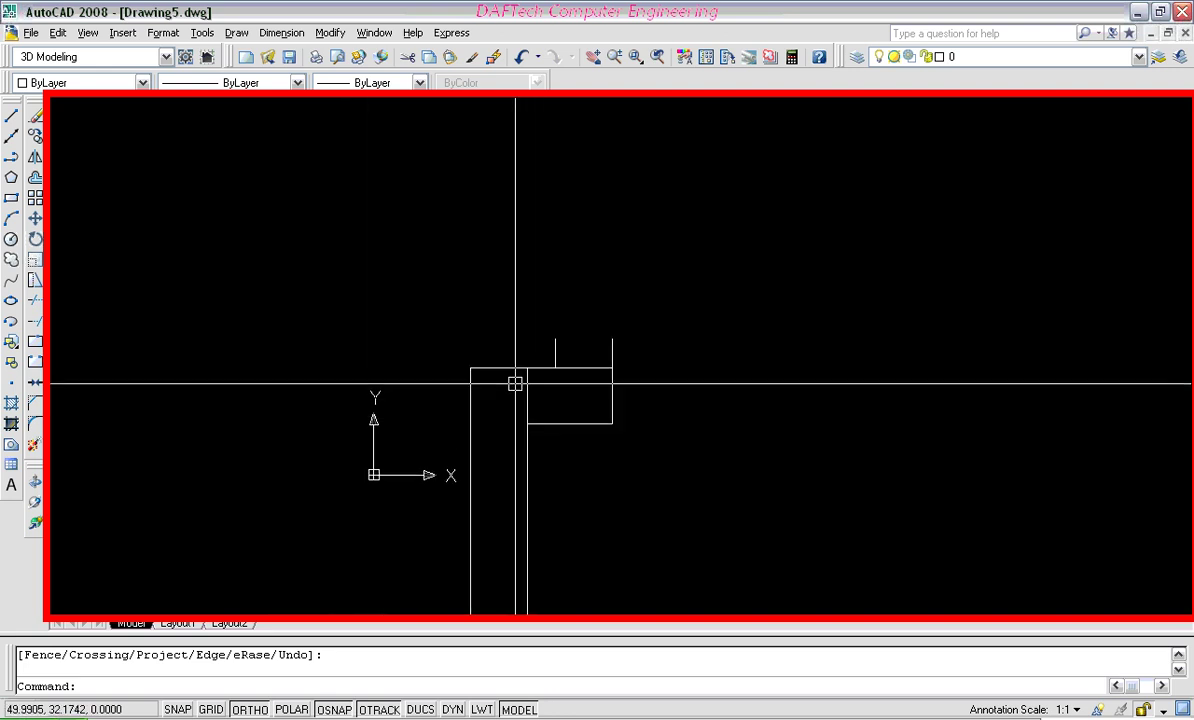
# Step: Draw a short horizontal line rightward from the vertical line's top end
pyautogui.click(11, 118)
pyautogui.click(555, 340)
pyautogui.click(611, 340)
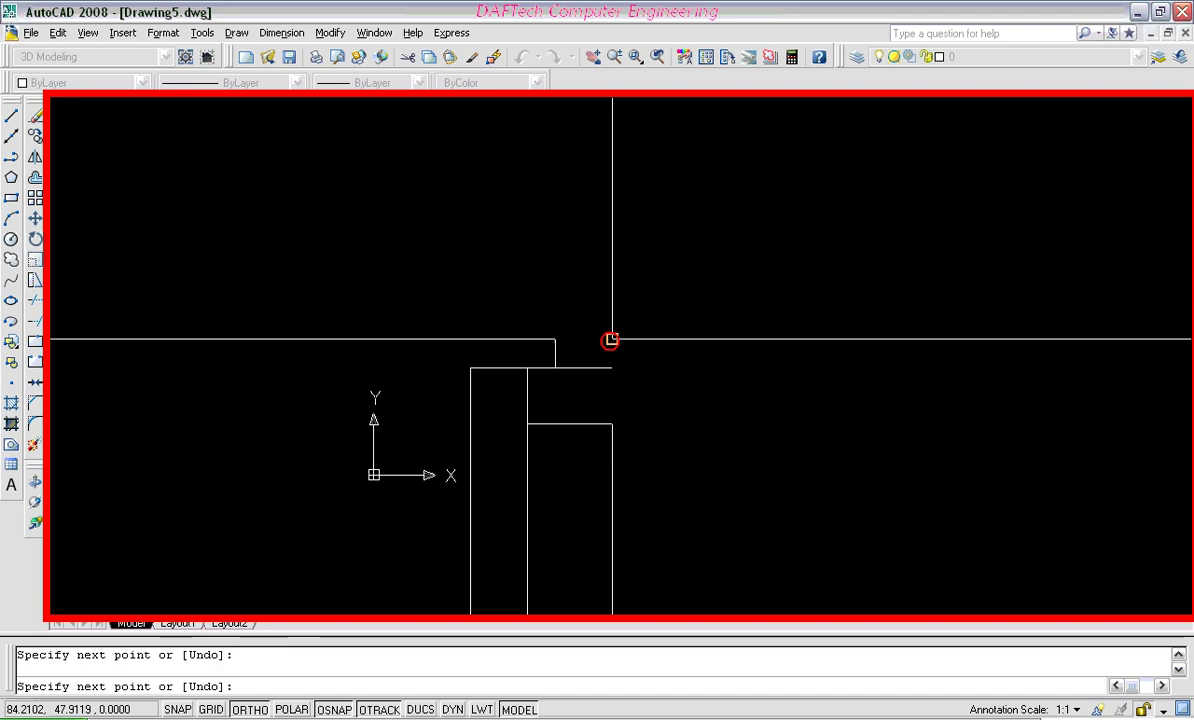
pyautogui.press('Return')
pyautogui.scroll(-4, 600, 338)
pyautogui.moveTo(469, 325); pyautogui.dragTo(653, 347, button='middle')
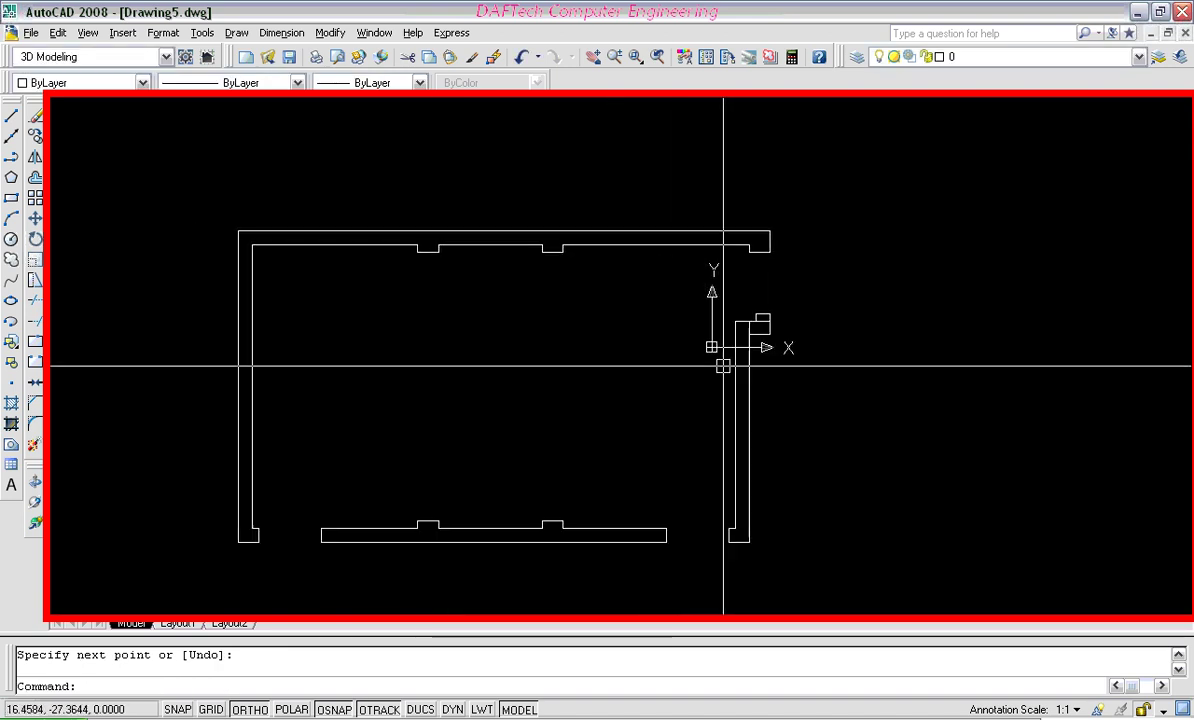
pyautogui.moveTo(612, 418); pyautogui.dragTo(608, 434, button='middle')
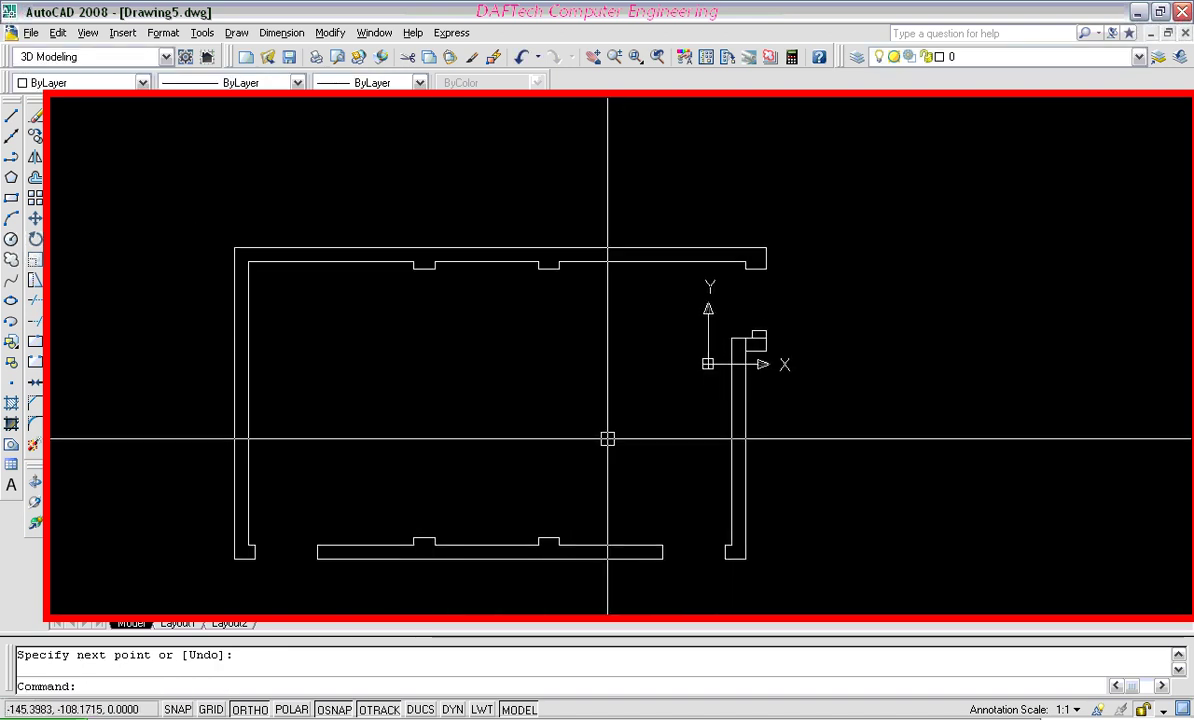
# Step: Draw a line from the wall corner across the opening
pyautogui.click(11, 117)
pyautogui.scroll(2, 776, 291)
pyautogui.click(764, 251)
pyautogui.scroll(3, 762, 333)
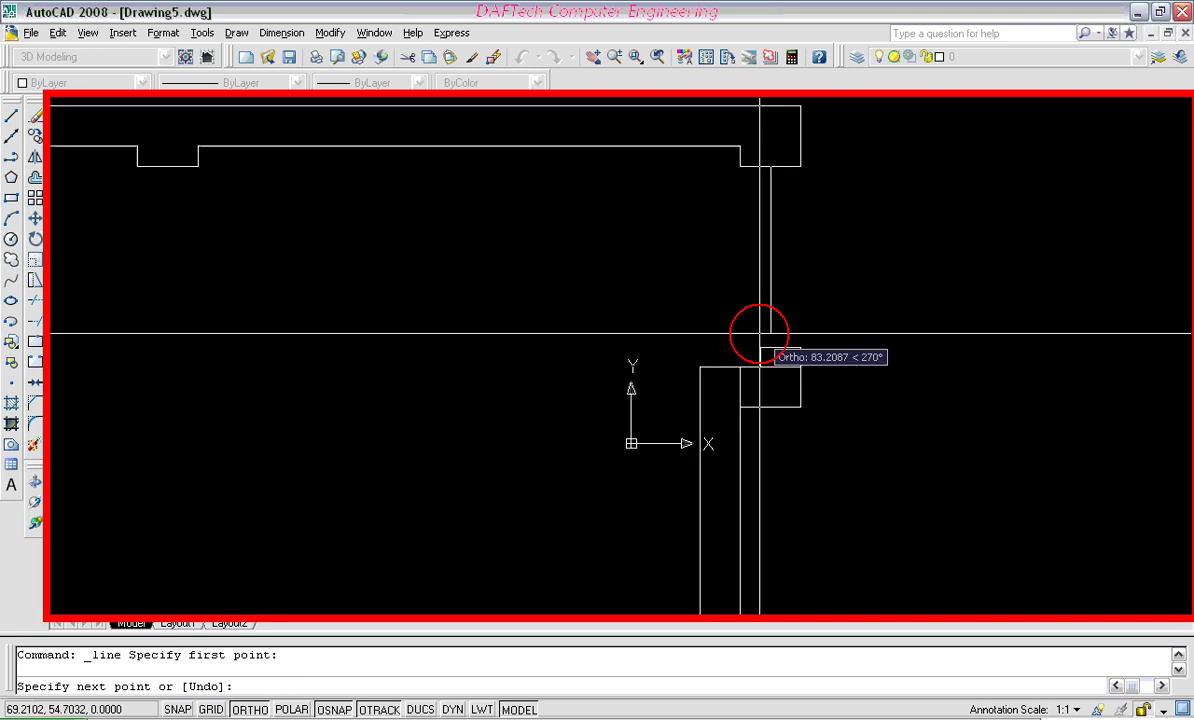
pyautogui.scroll(2, 762, 333)
pyautogui.press('Return')
pyautogui.scroll(-3, 662, 339)
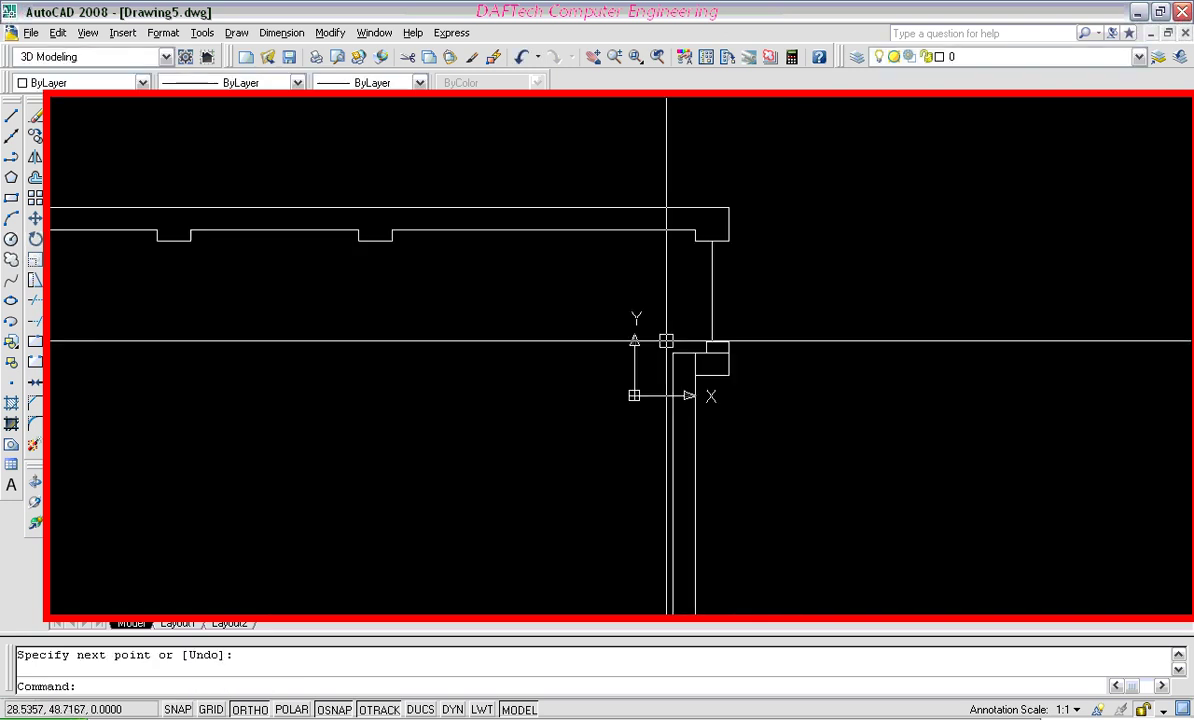
pyautogui.scroll(-1, 618, 336)
pyautogui.scroll(-3, 720, 288)
pyautogui.scroll(4, 670, 348)
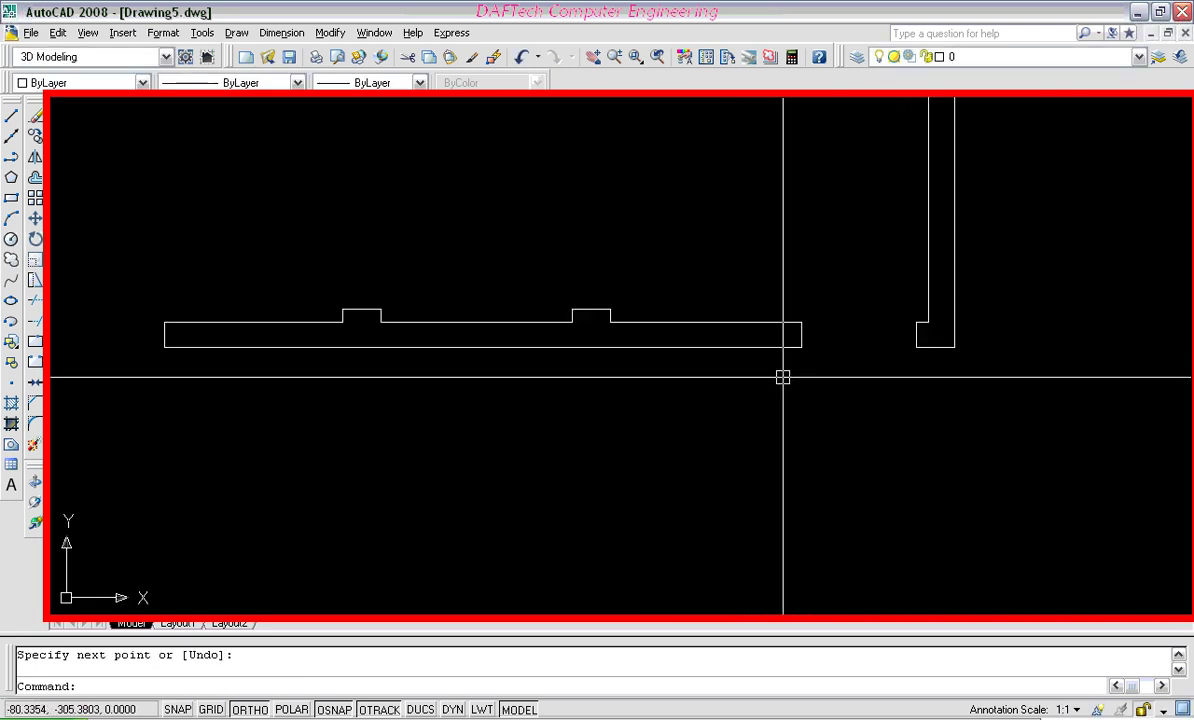
# Step: Draw two horizontal lines joining the wall corners to the inner wall segment ends
pyautogui.press('Return')
pyautogui.scroll(2, 930, 323)
pyautogui.click(928, 324)
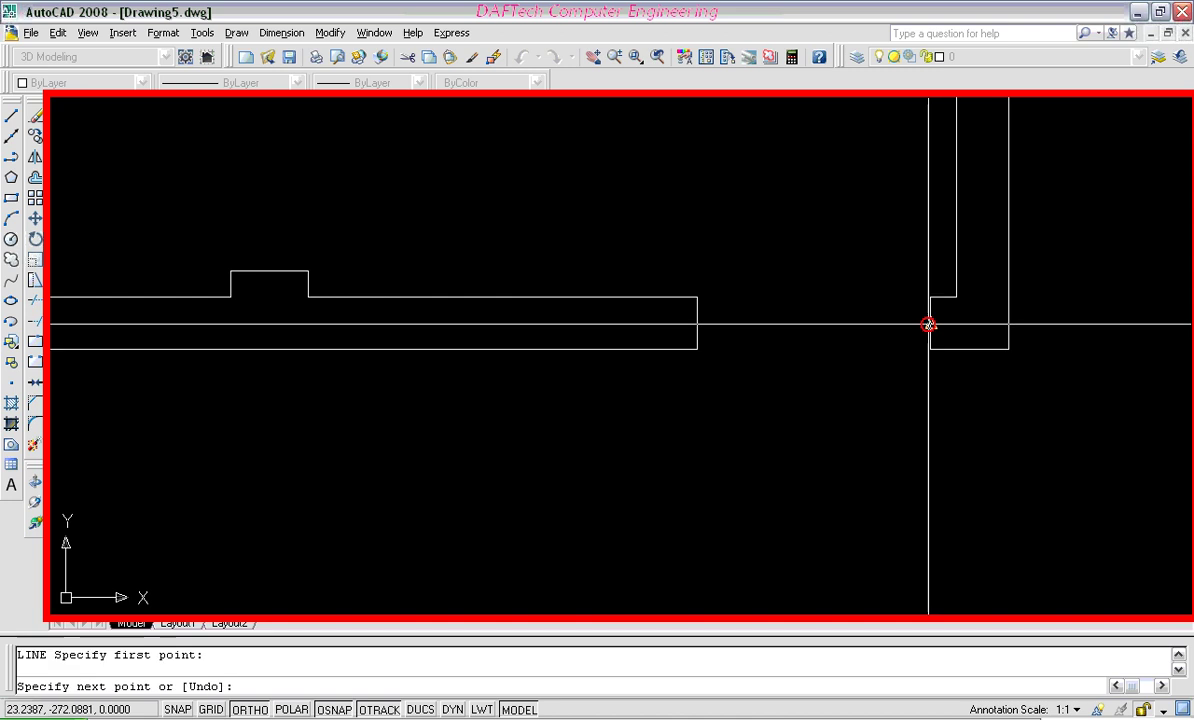
pyautogui.click(697, 323)
pyautogui.press('Return')
pyautogui.scroll(-3, 774, 347)
pyautogui.scroll(3, 760, 340)
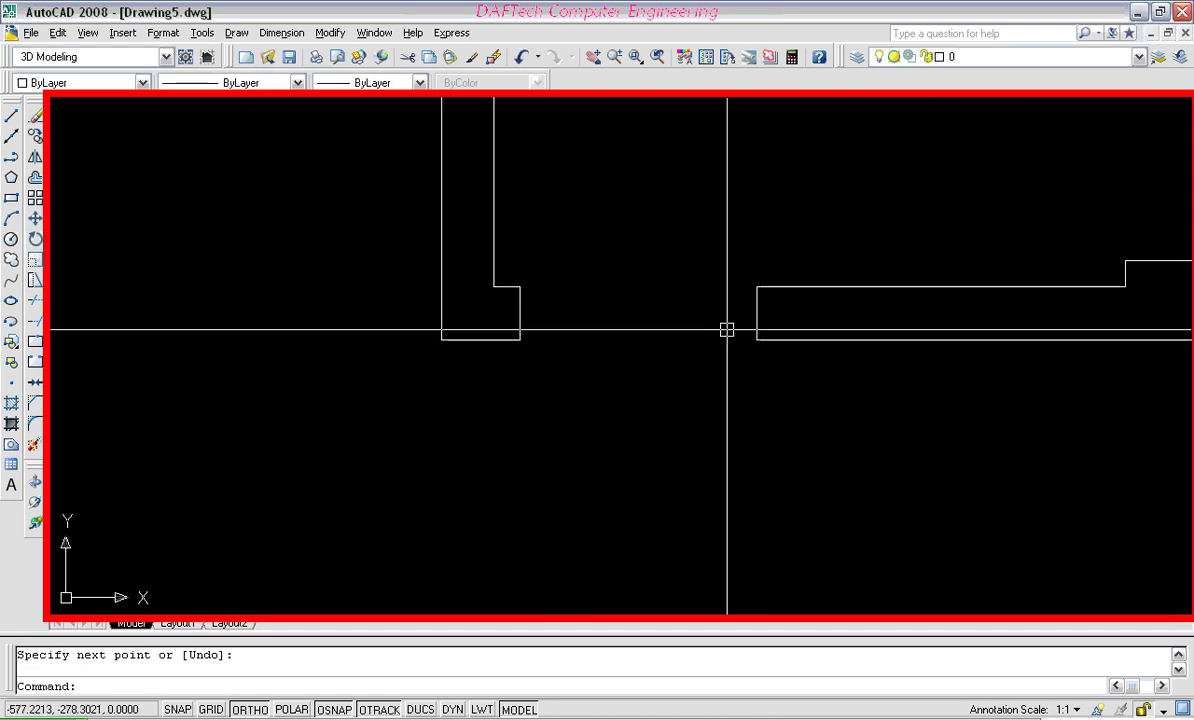
pyautogui.press('Return')
pyautogui.click(757, 315)
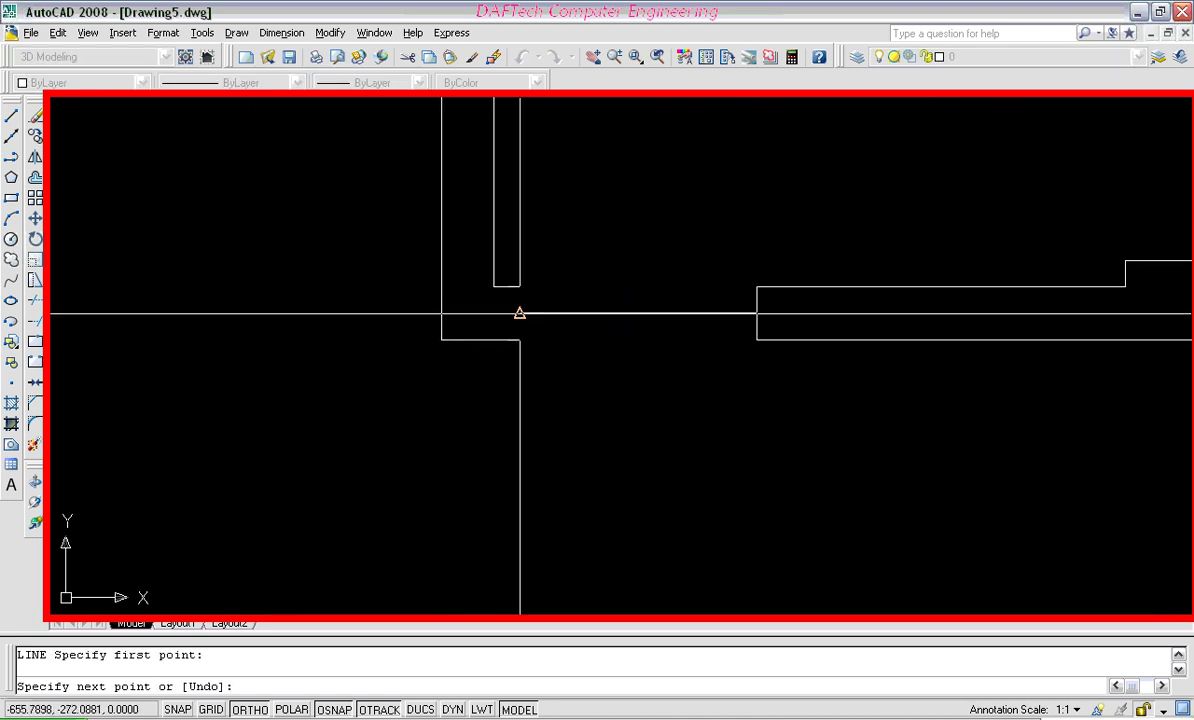
pyautogui.click(521, 315)
pyautogui.press('Return')
pyautogui.scroll(-2, 419, 339)
pyautogui.scroll(-1, 419, 339)
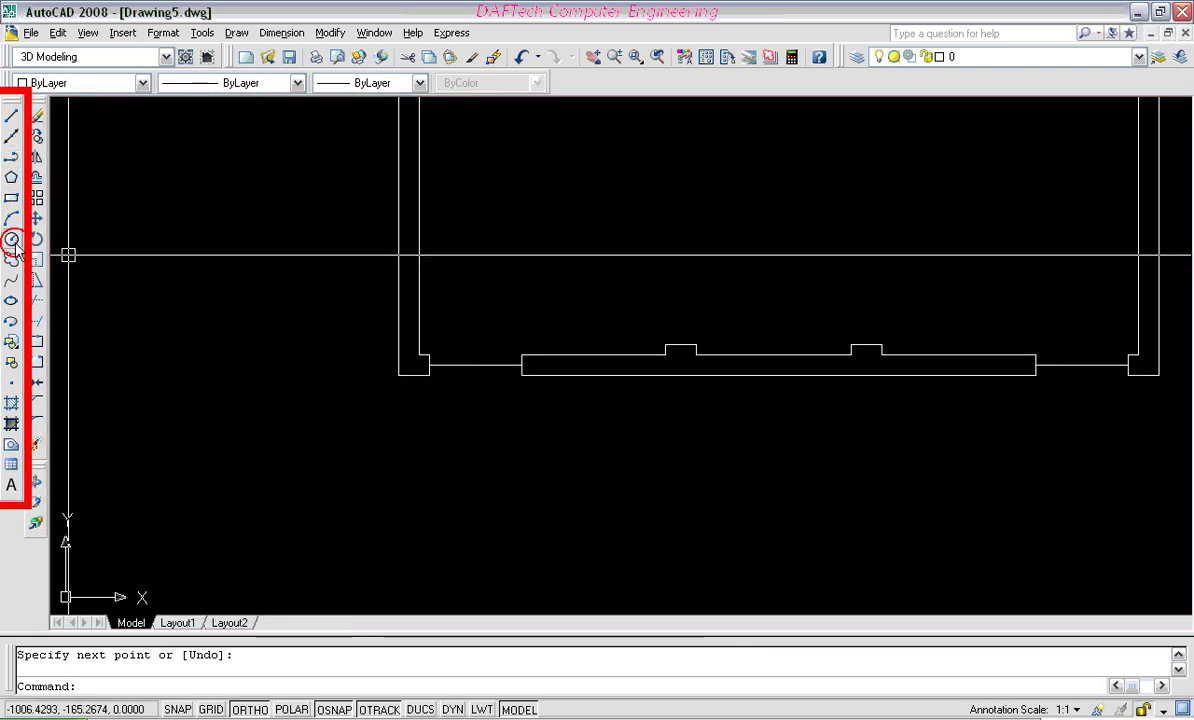
# Step: Draw a circle centred on the inner wall end, with its radius reaching the opposite wall
pyautogui.click(12, 240)
pyautogui.scroll(2, 440, 360)
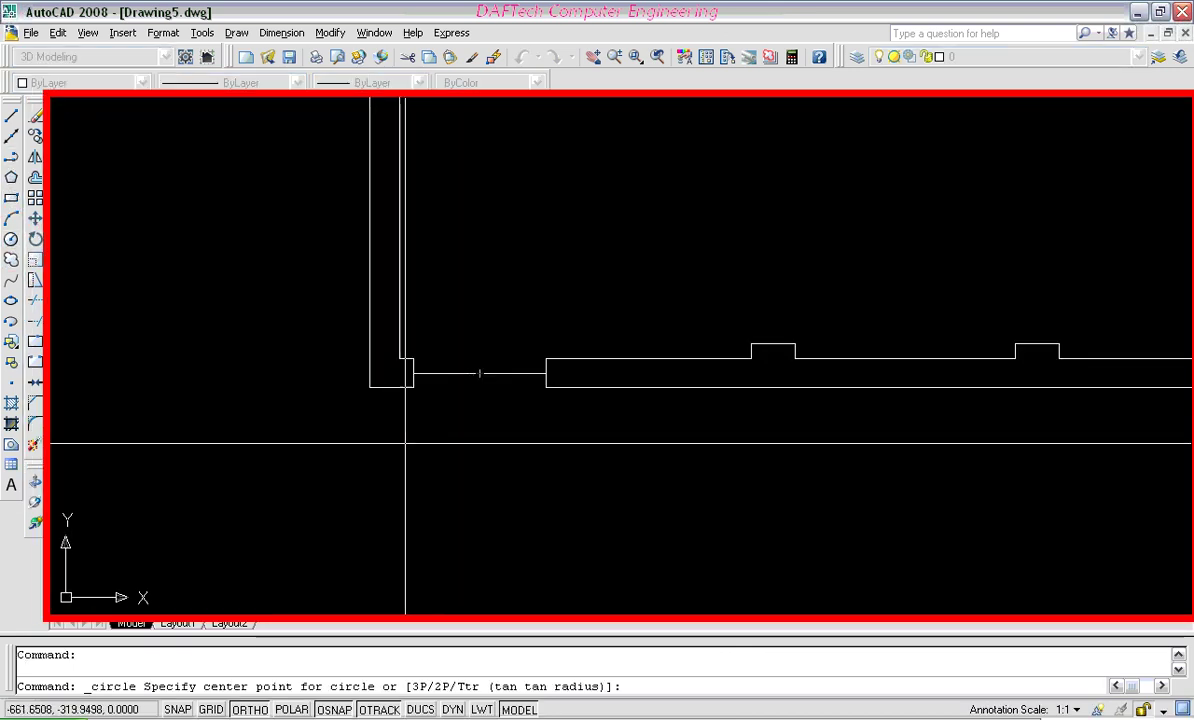
pyautogui.scroll(3, 529, 387)
pyautogui.click(561, 356)
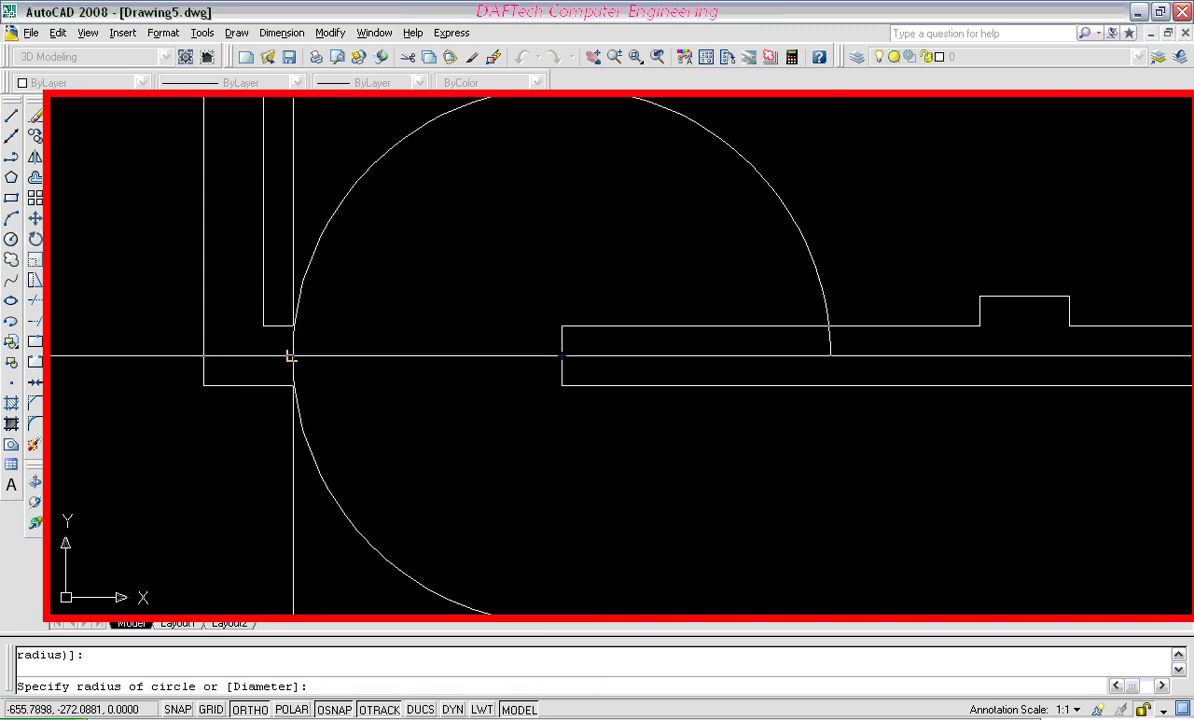
pyautogui.click(290, 356)
# Step: Grip-stretch the opening line's left end onto the circle to form the angled door leaf
pyautogui.scroll(-2, 443, 424)
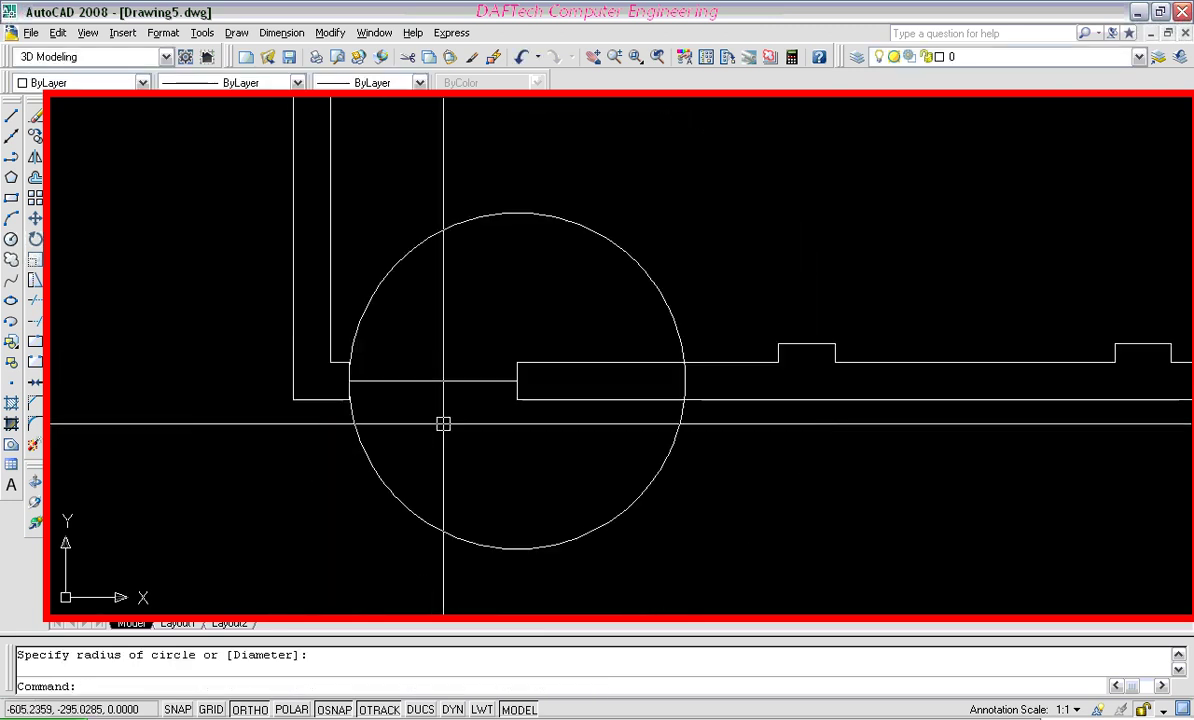
pyautogui.click(376, 379)
pyautogui.click(349, 380)
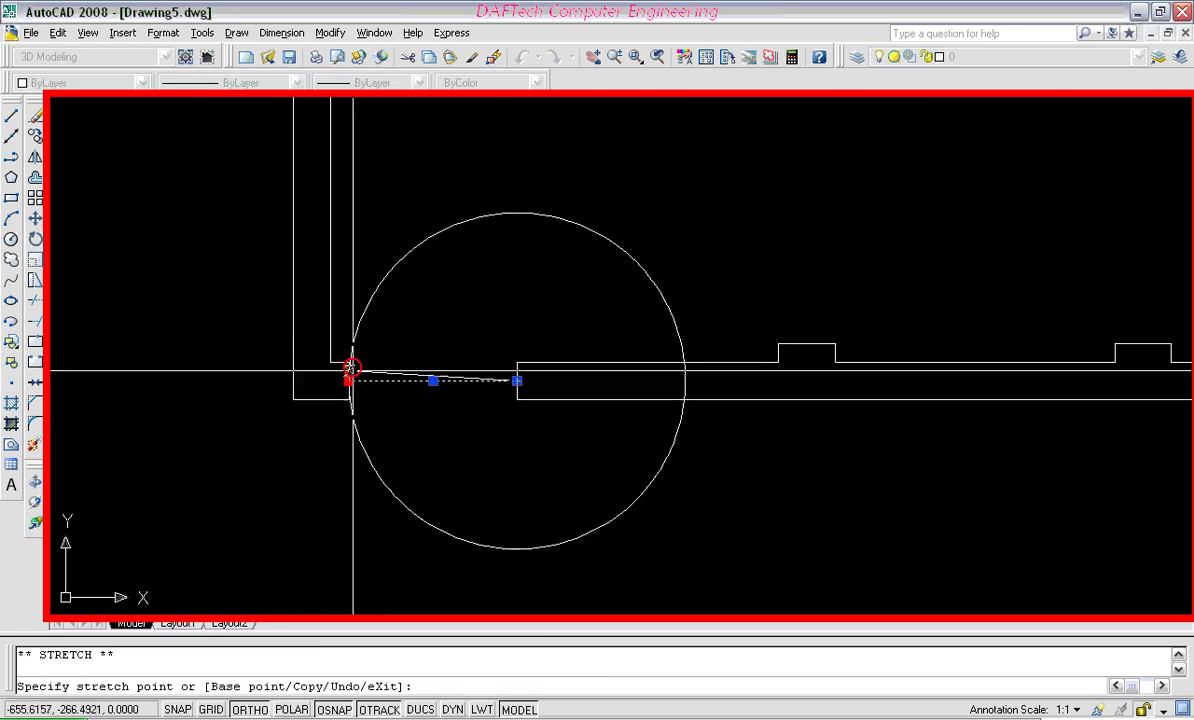
pyautogui.click(372, 296)
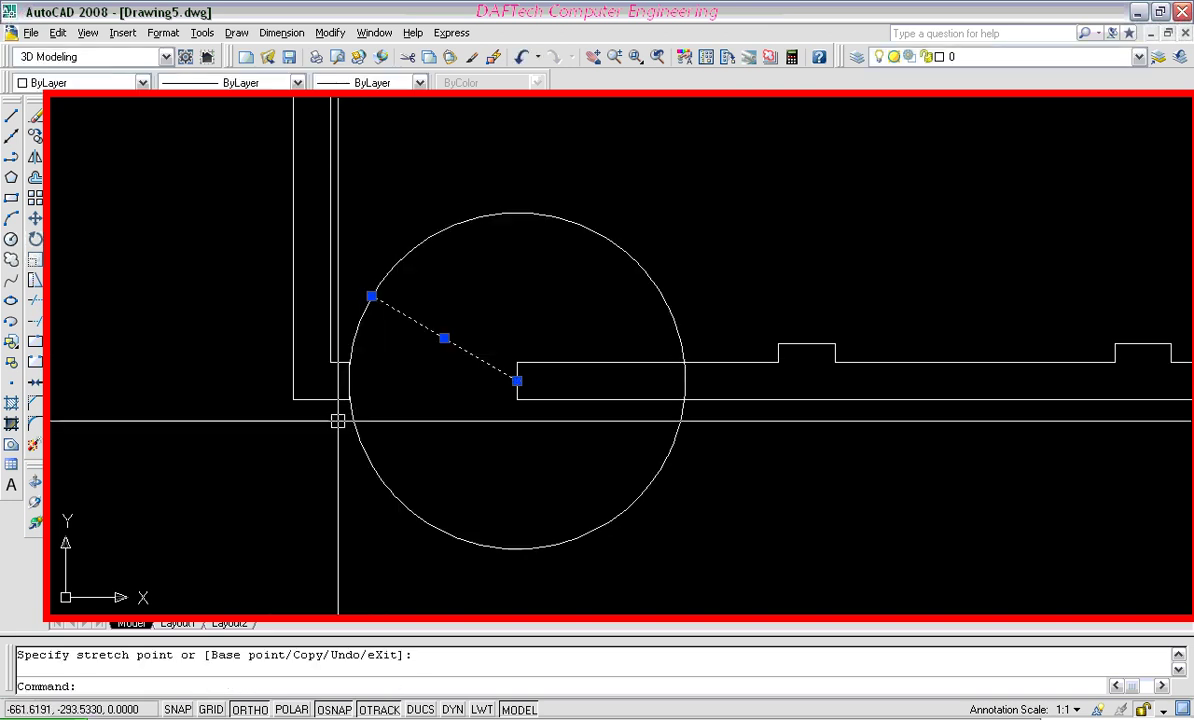
pyautogui.press('Escape')
# Step: Trim the circle against the door leaf, leaving only the swing arc
pyautogui.click(35, 300)
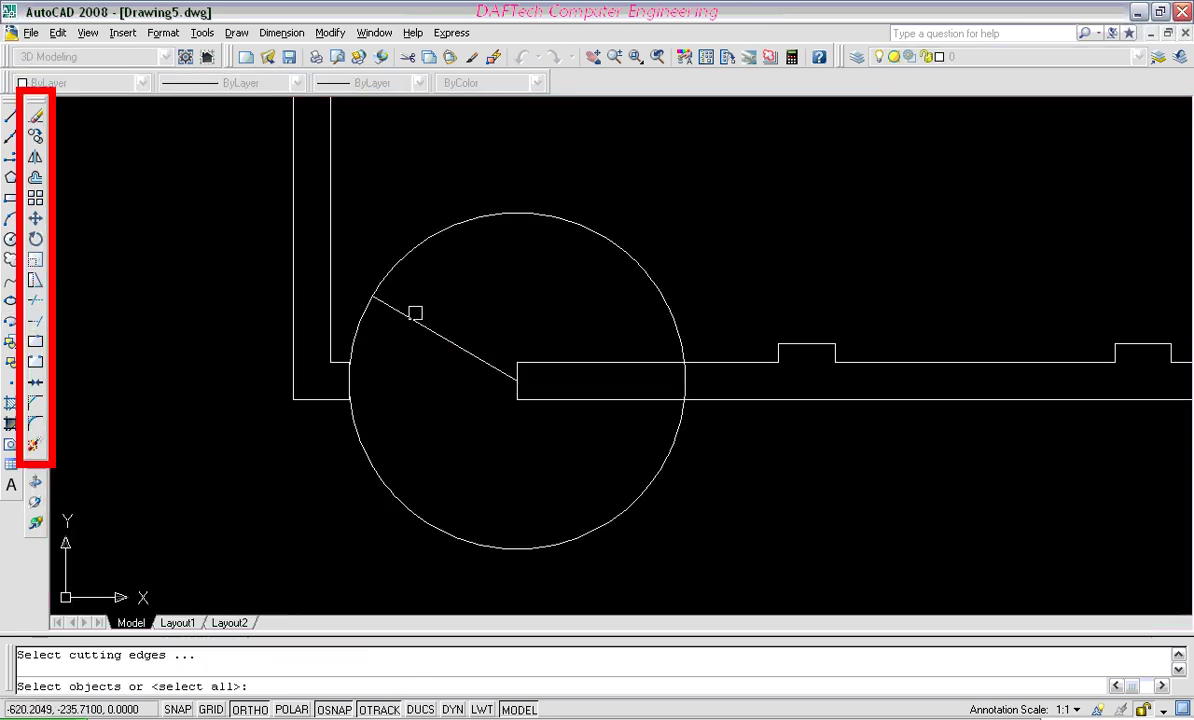
pyautogui.click(413, 316)
pyautogui.scroll(3, 338, 392)
pyautogui.scroll(3, 394, 394)
pyautogui.scroll(2, 415, 453)
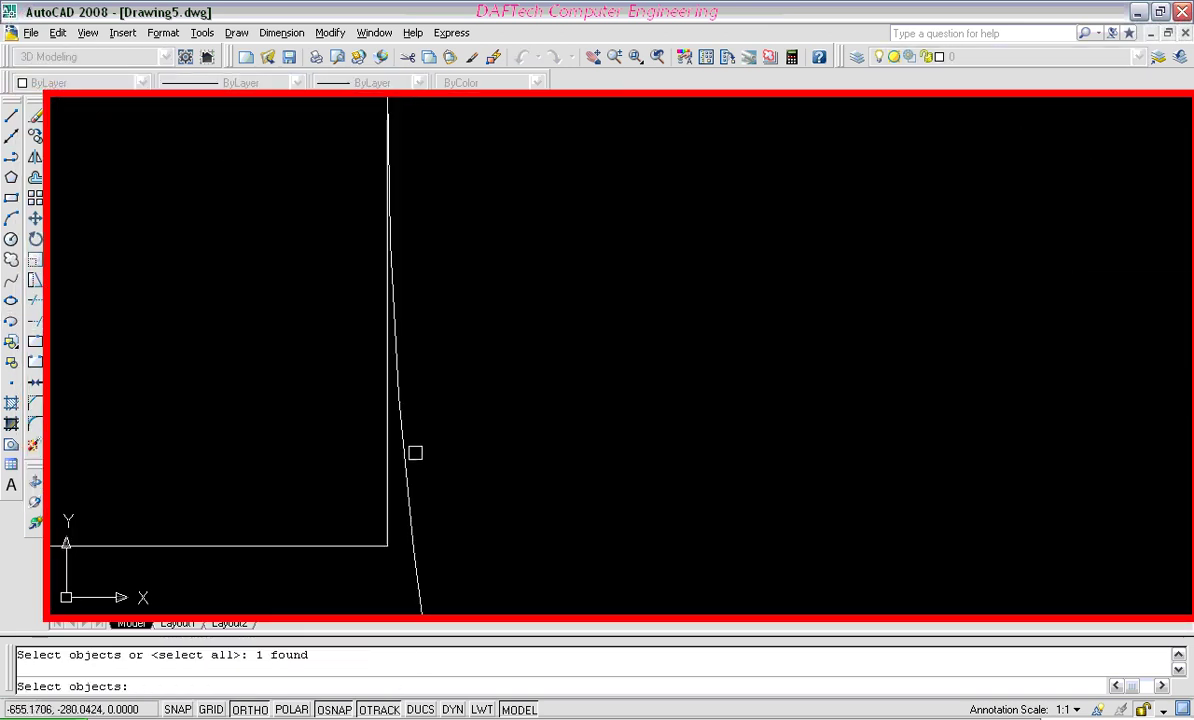
pyautogui.press('Return')
pyautogui.scroll(-4, 405, 370)
pyautogui.scroll(-2, 470, 310)
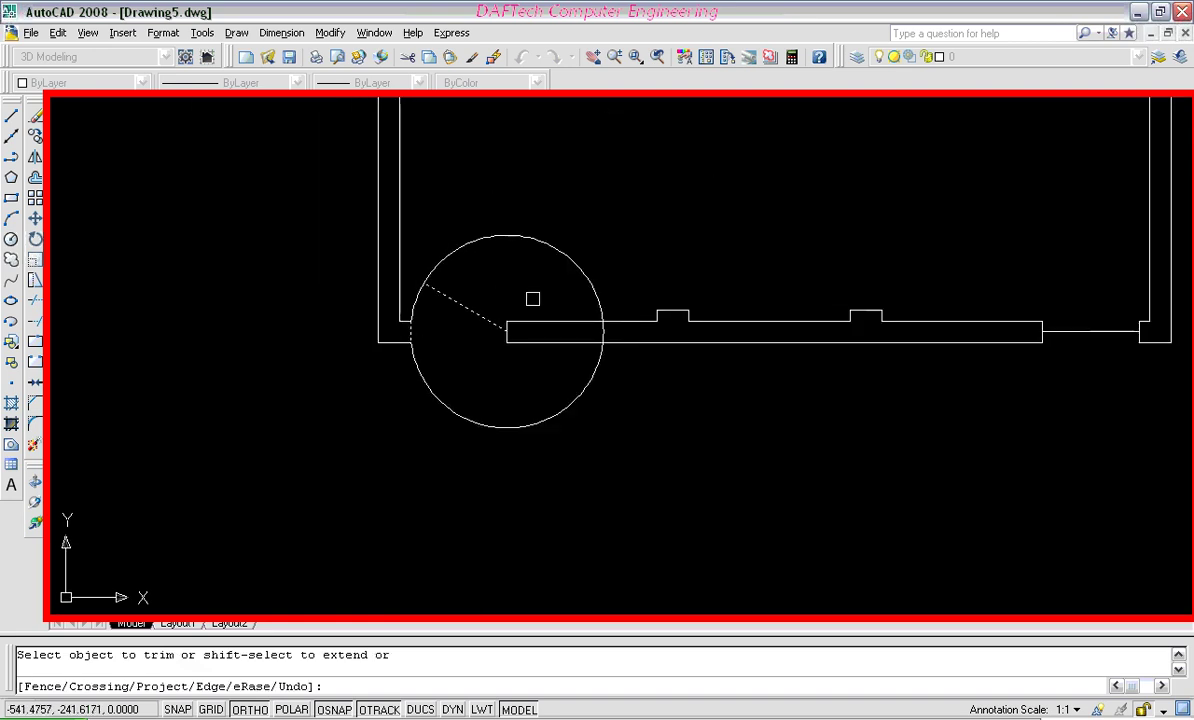
pyautogui.click(562, 254)
pyautogui.press('Return')
pyautogui.scroll(3, 428, 336)
pyautogui.scroll(-4, 400, 360)
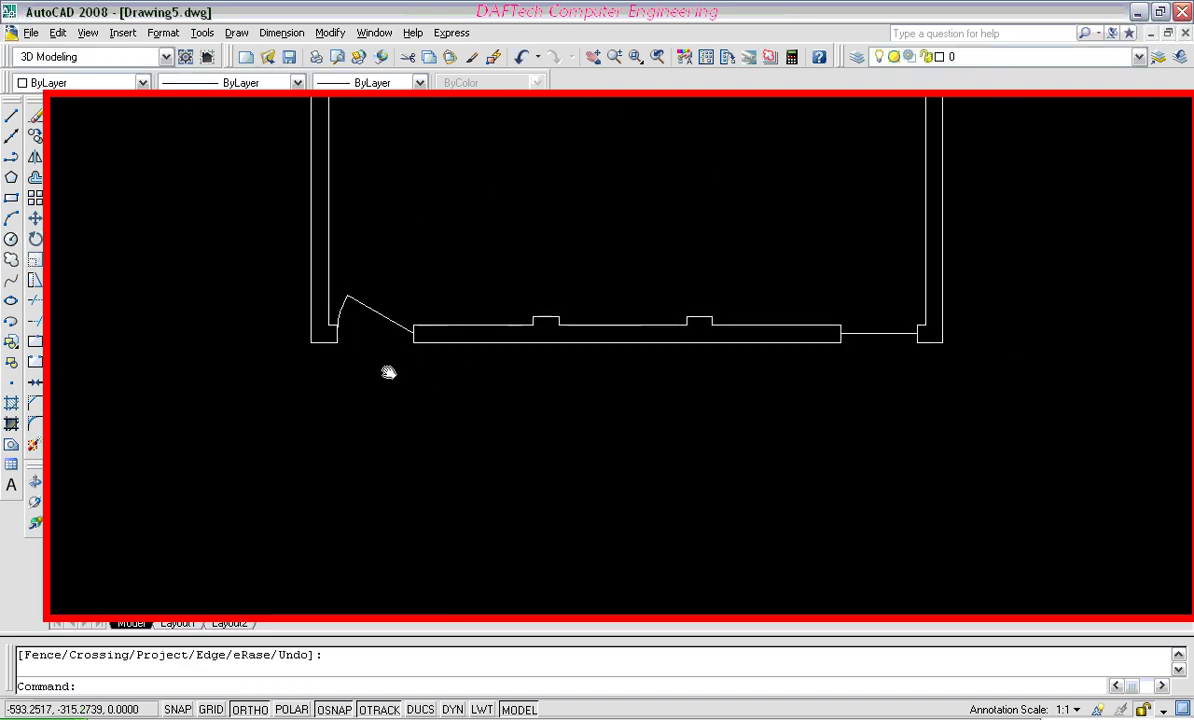
# Step: Mirror the door leaf and arc across the bottom wall's vertical midline, keeping the original
pyautogui.scroll(3, 360, 333)
pyautogui.click(360, 277)
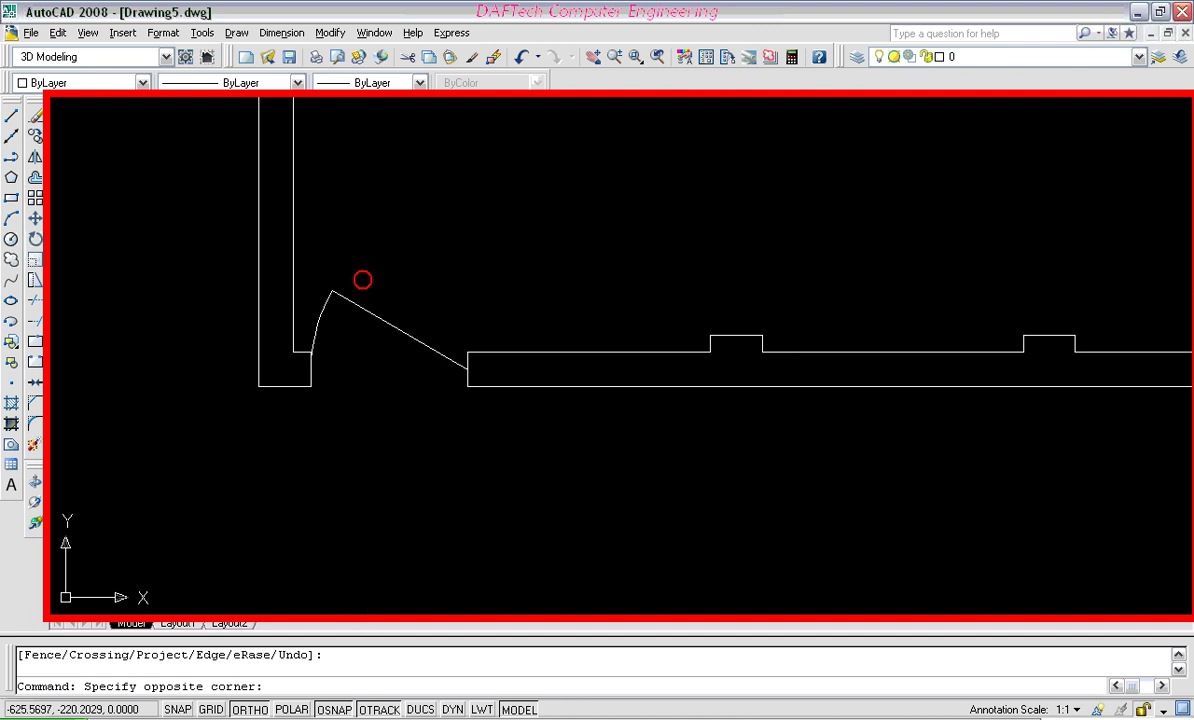
pyautogui.click(328, 314)
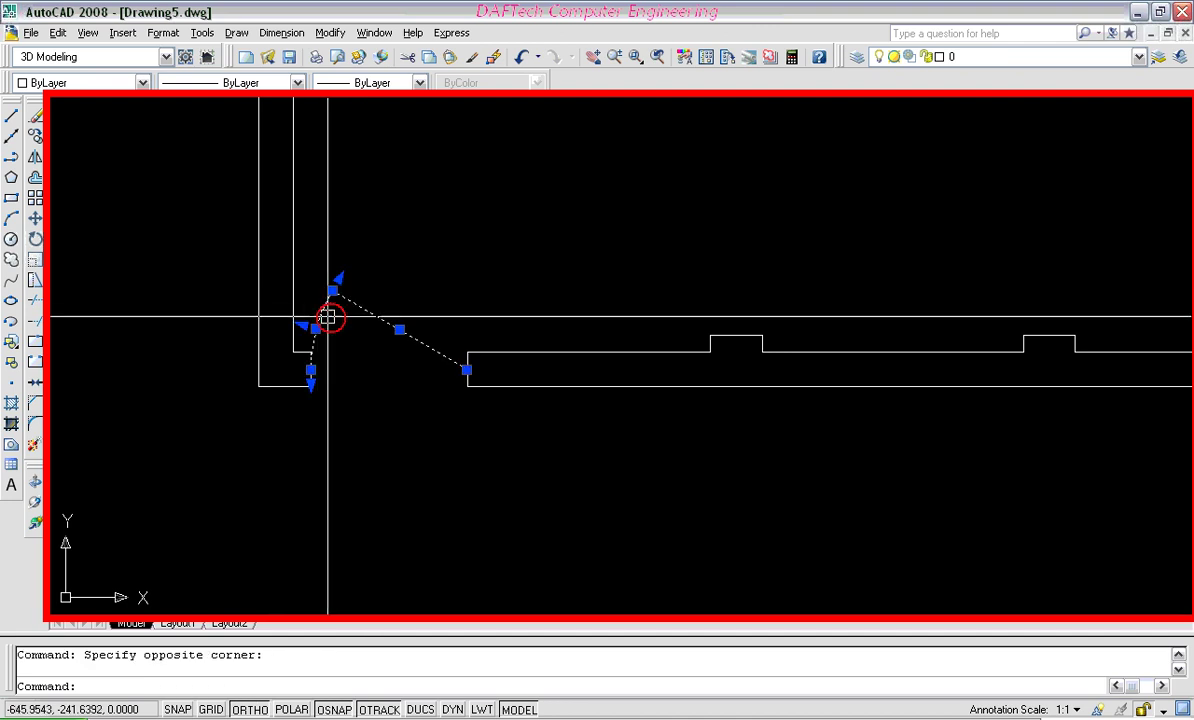
pyautogui.click(36, 157)
pyautogui.scroll(-4, 376, 247)
pyautogui.click(376, 247)
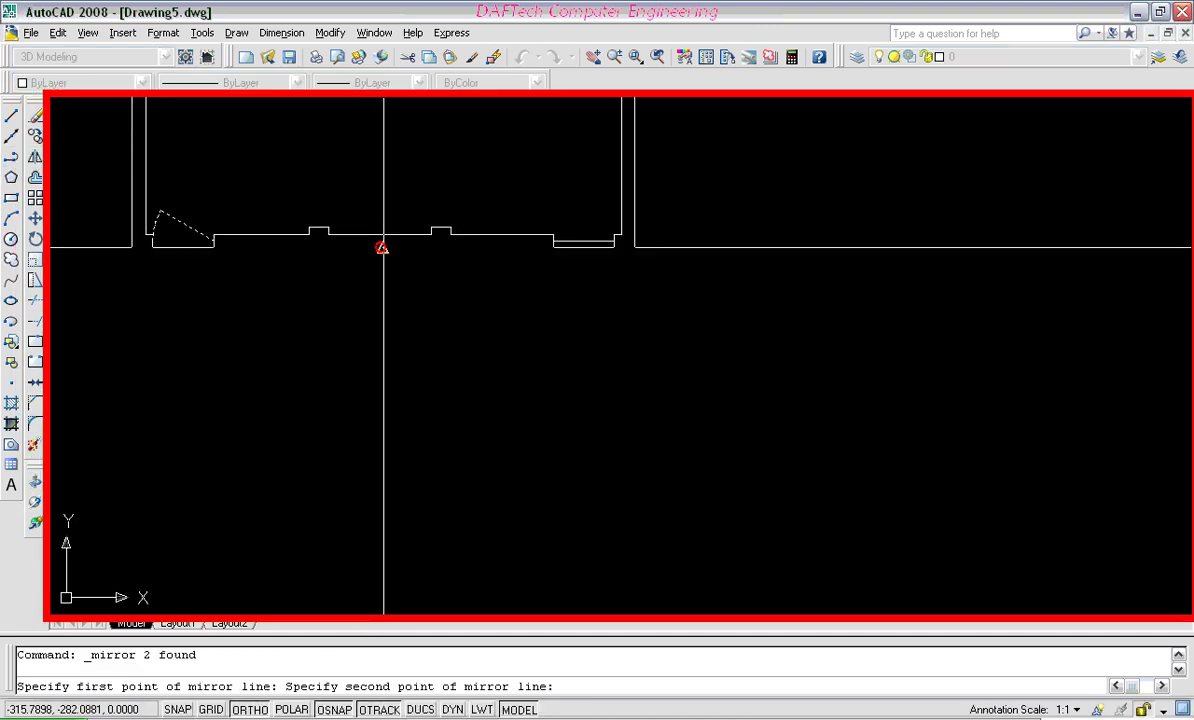
pyautogui.click(387, 334)
pyautogui.press('Return')
pyautogui.scroll(3, 608, 285)
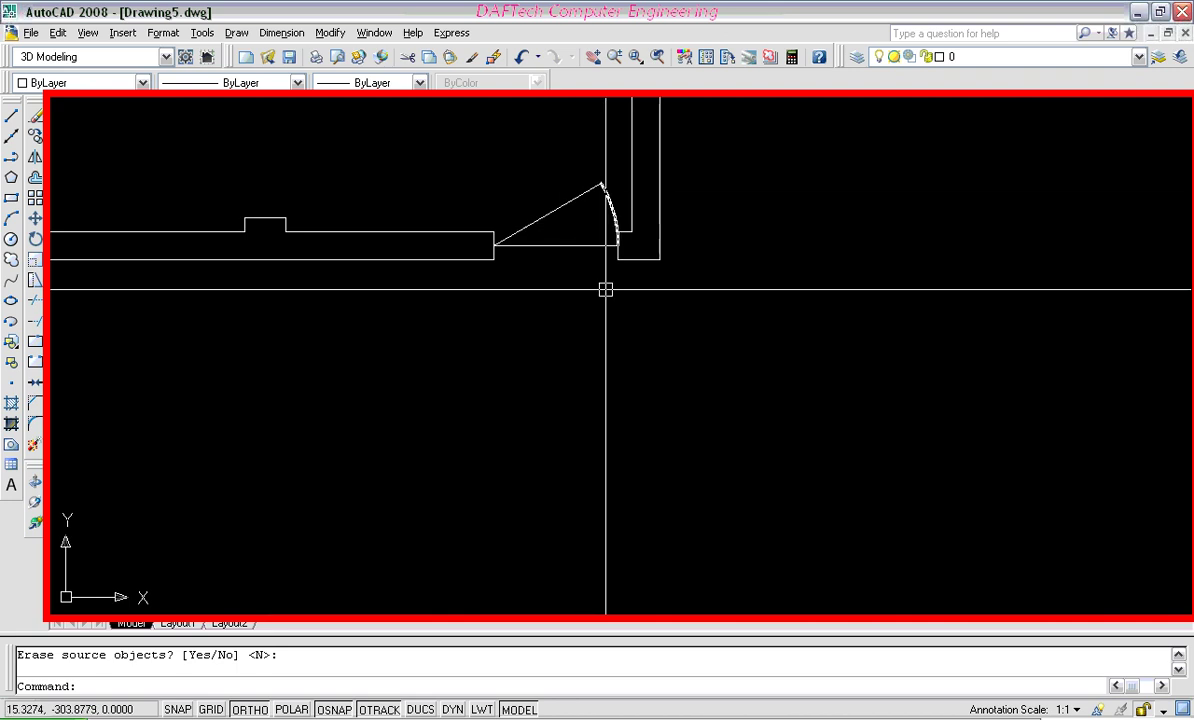
pyautogui.scroll(-3, 525, 400)
pyautogui.scroll(-1, 525, 416)
pyautogui.scroll(-2, 577, 299)
pyautogui.scroll(3, 615, 218)
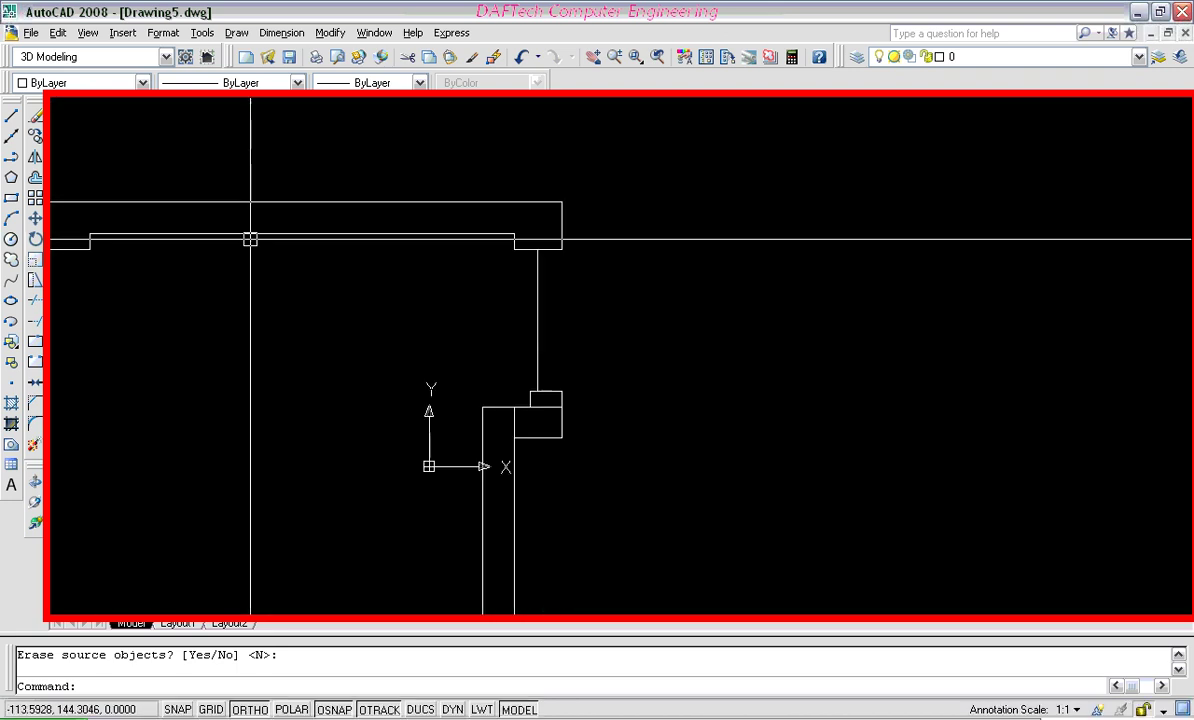
# Step: Draw a circle at the top-right opening's inner wall end, reaching the opening's far side
pyautogui.click(11, 239)
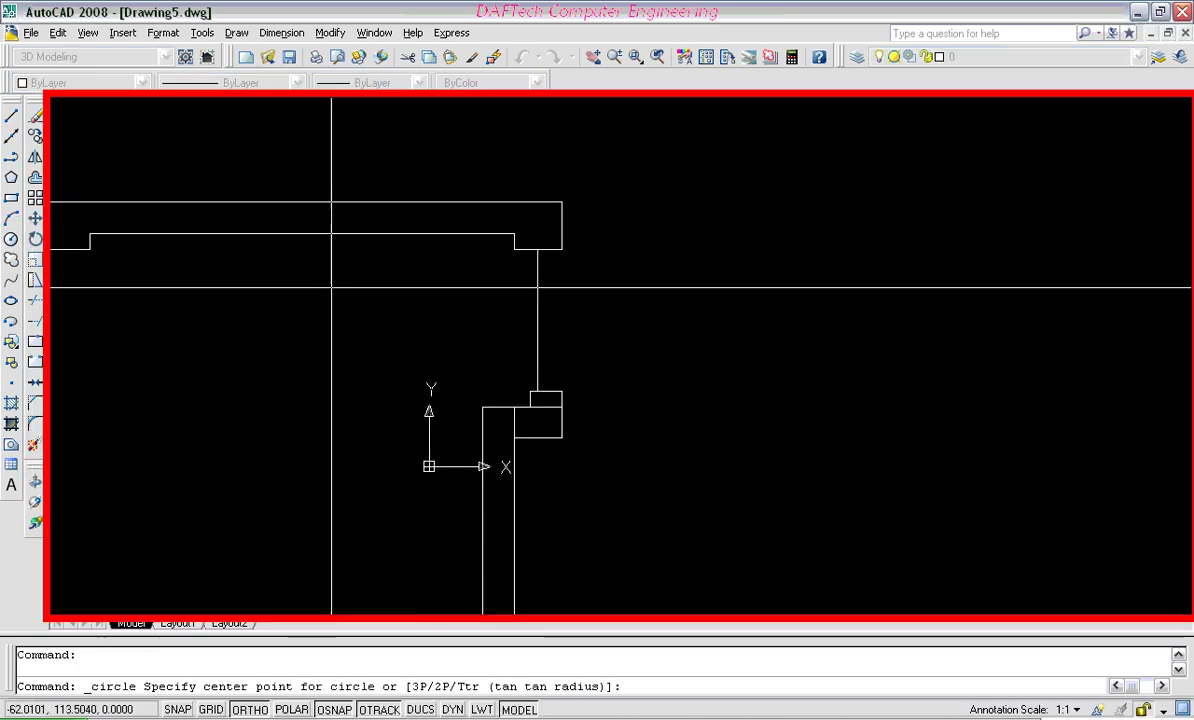
pyautogui.scroll(2, 527, 265)
pyautogui.click(541, 243)
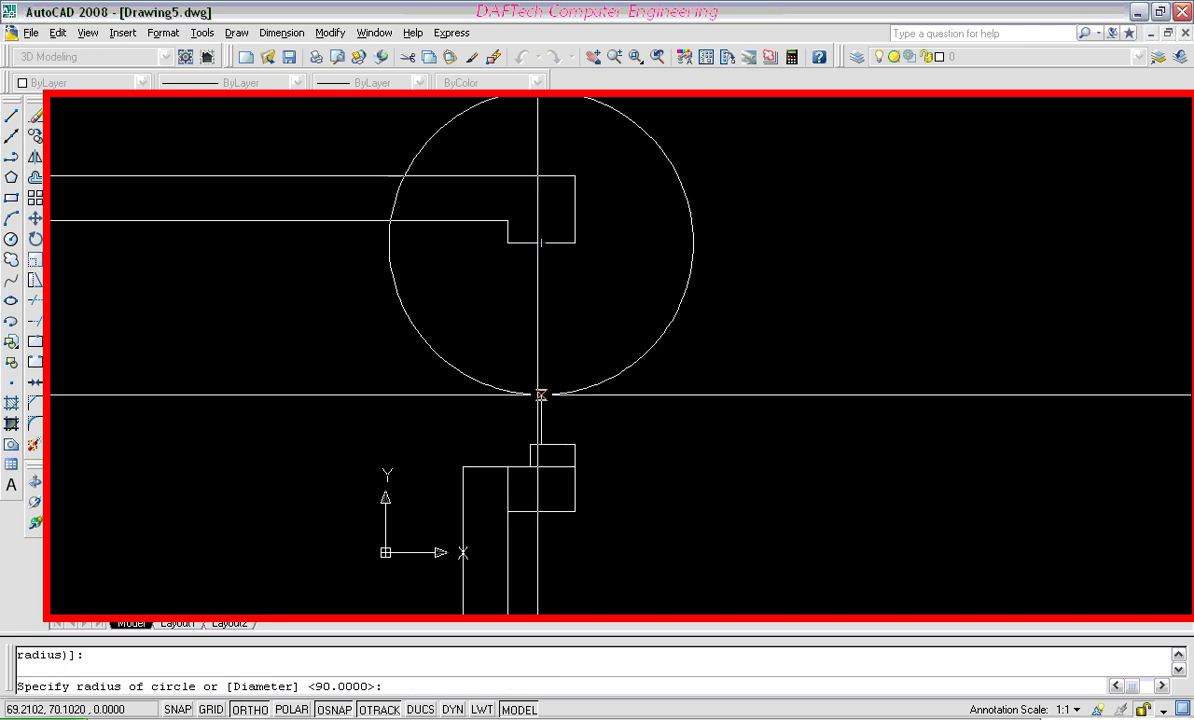
pyautogui.click(541, 444)
# Step: Grip-stretch the opening line's lower end onto the circle as an angled door leaf
pyautogui.scroll(-2, 541, 440)
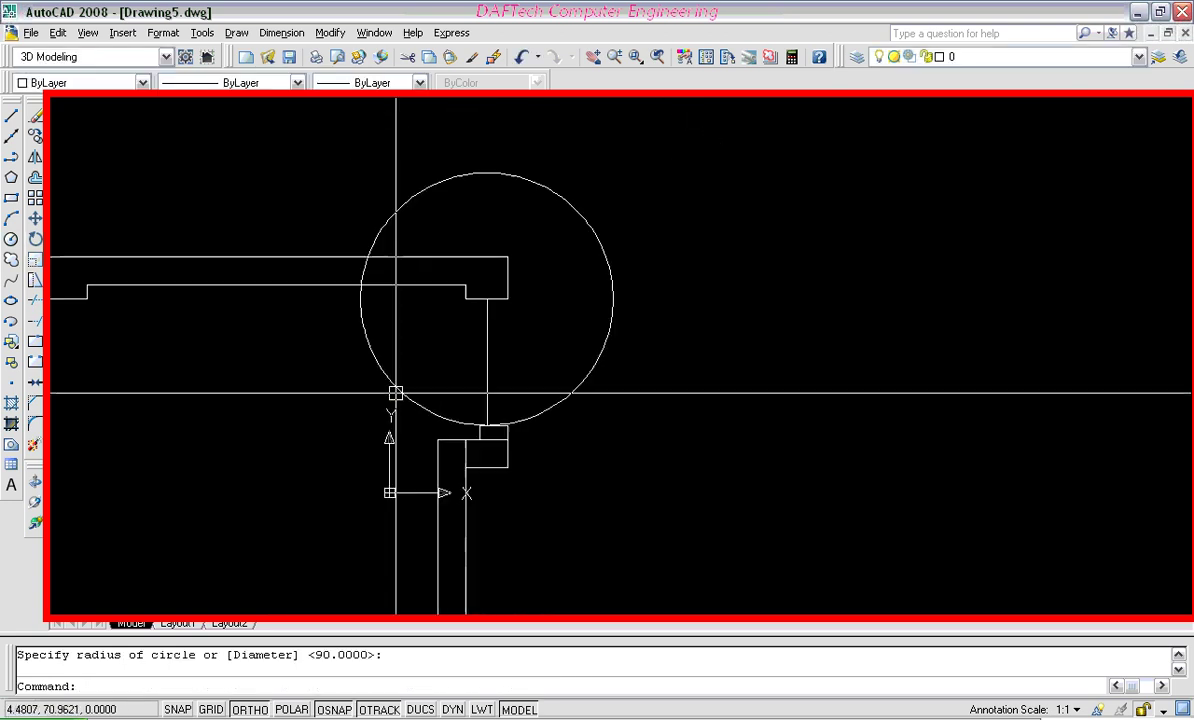
pyautogui.click(484, 399)
pyautogui.click(486, 426)
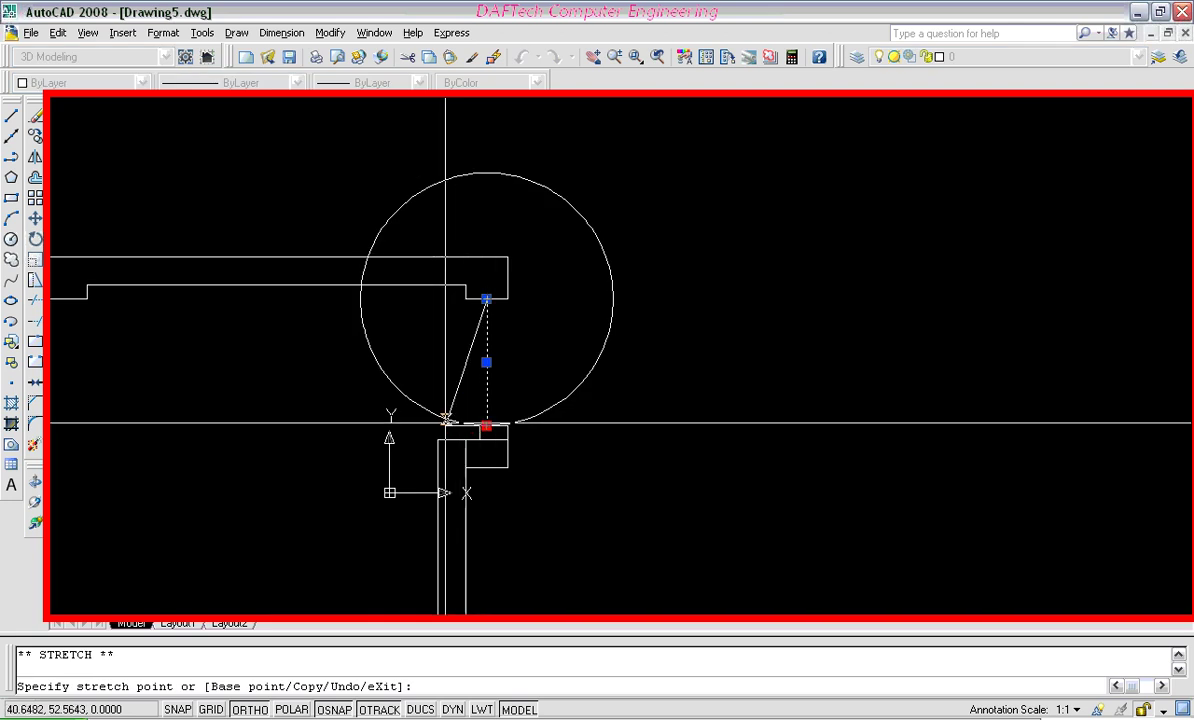
pyautogui.click(415, 403)
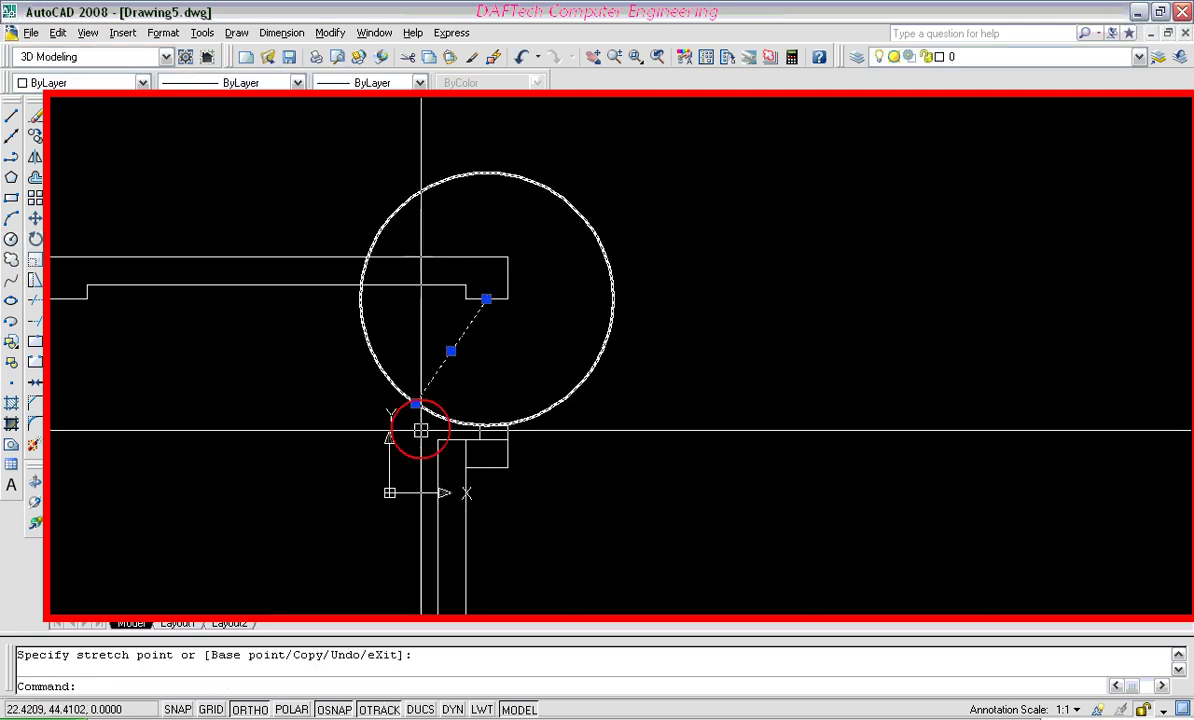
pyautogui.press('Escape')
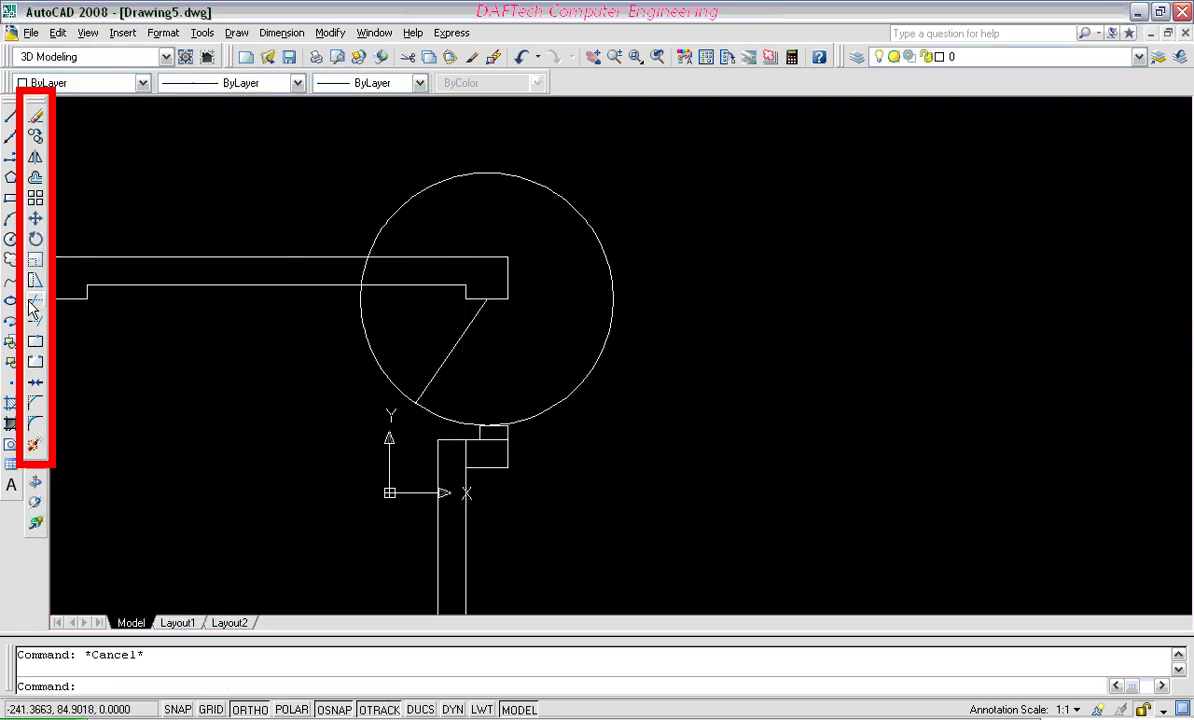
# Step: Trim the leftover circle against the leaf to leave the swing arc, then pan to the whole room
pyautogui.click(44, 307)
pyautogui.click(450, 347)
pyautogui.scroll(5, 490, 431)
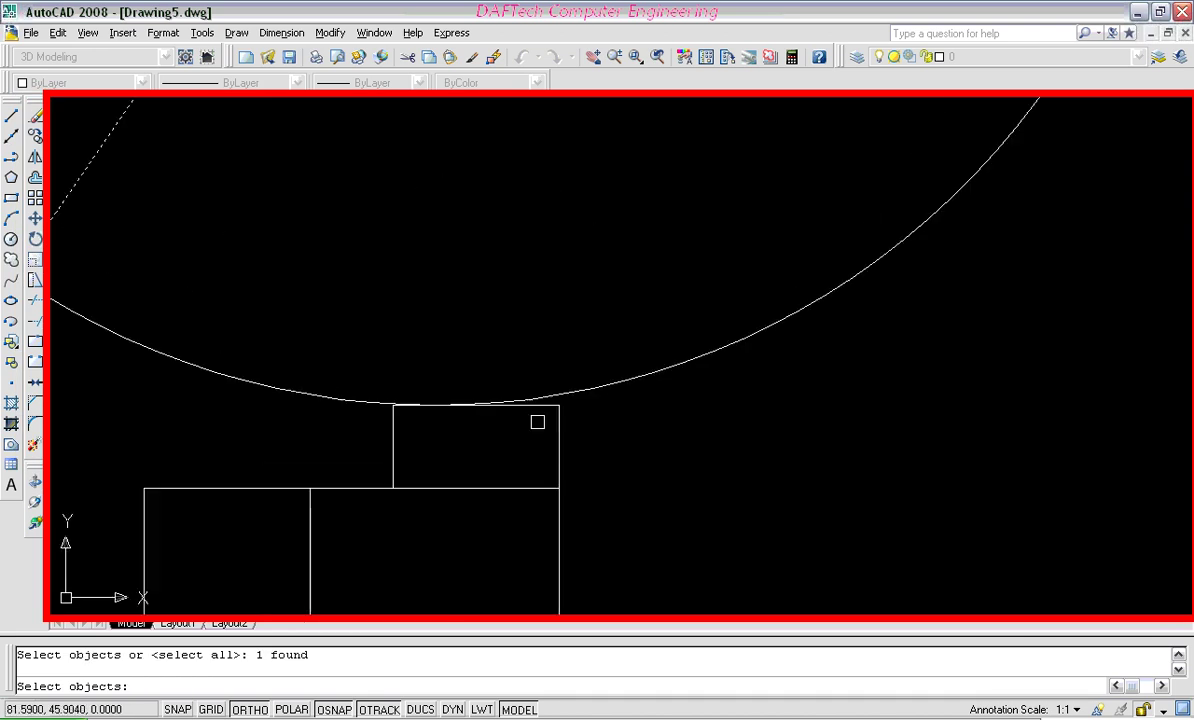
pyautogui.rightClick(533, 408)
pyautogui.scroll(-5, 490, 395)
pyautogui.click(550, 312)
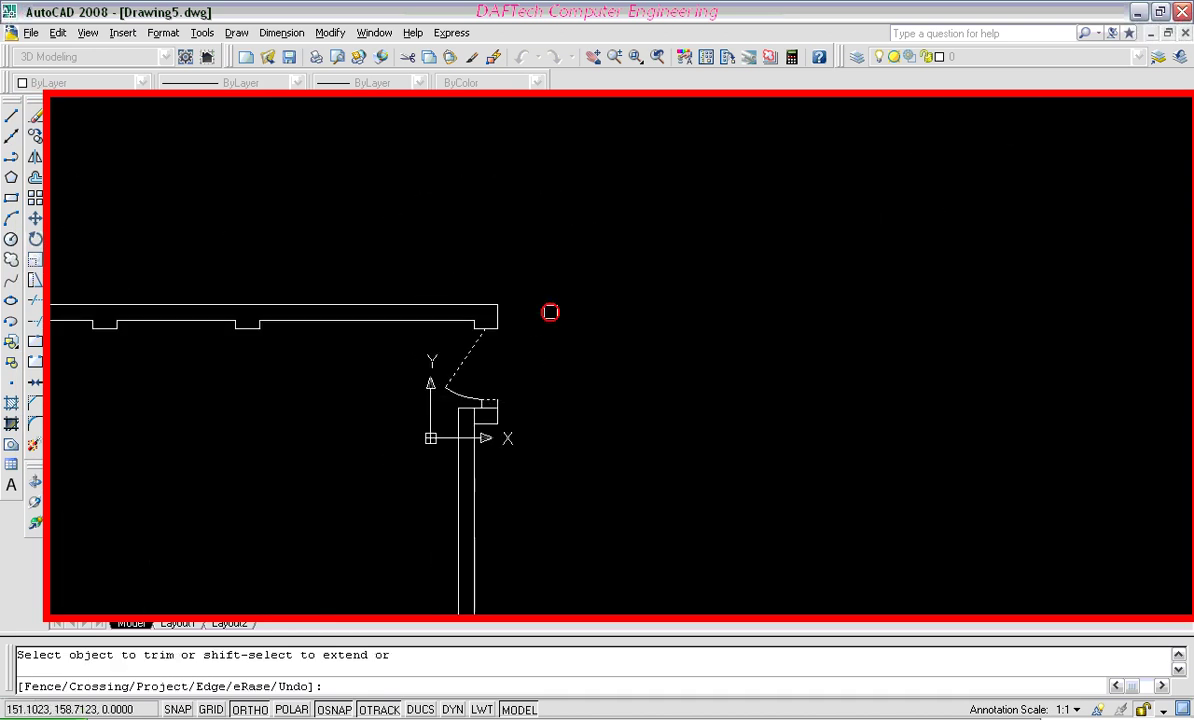
pyautogui.rightClick(544, 311)
pyautogui.scroll(-5, 544, 311)
pyautogui.moveTo(426, 400); pyautogui.dragTo(546, 373, button='middle')
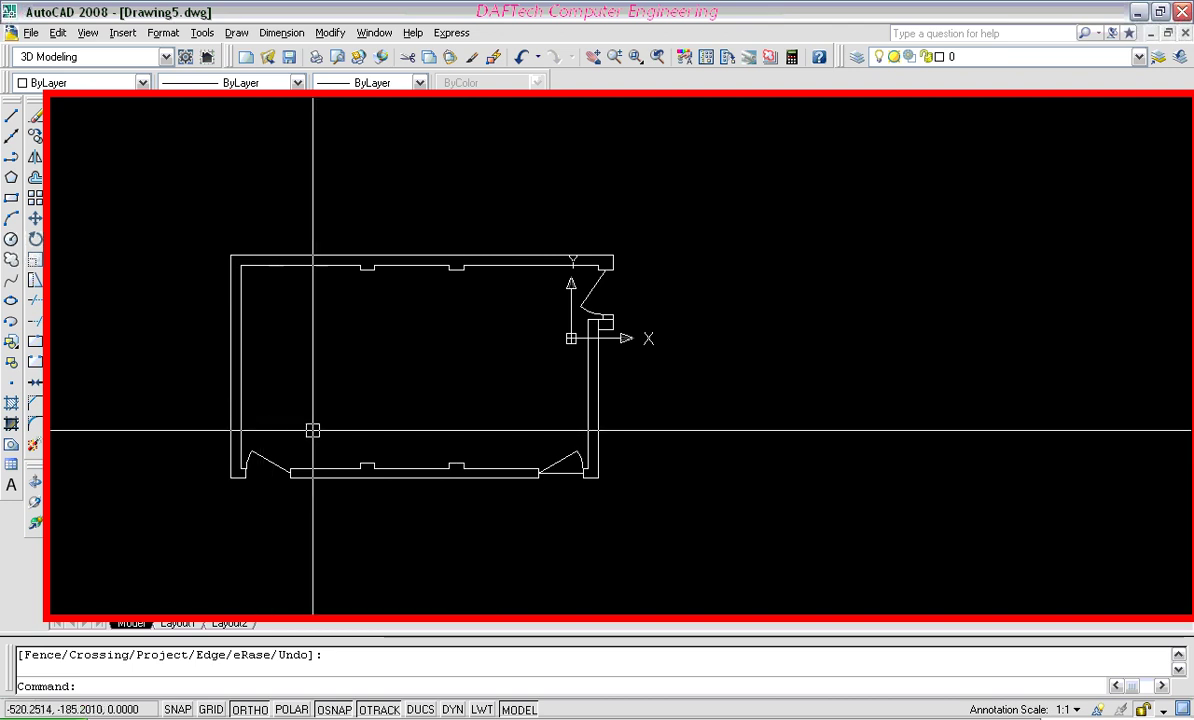
# Step: Add a multiline text box reading 'ASSIGNMENT #1' over 'COMPUTER ROOM' inside the room
pyautogui.click(12, 487)
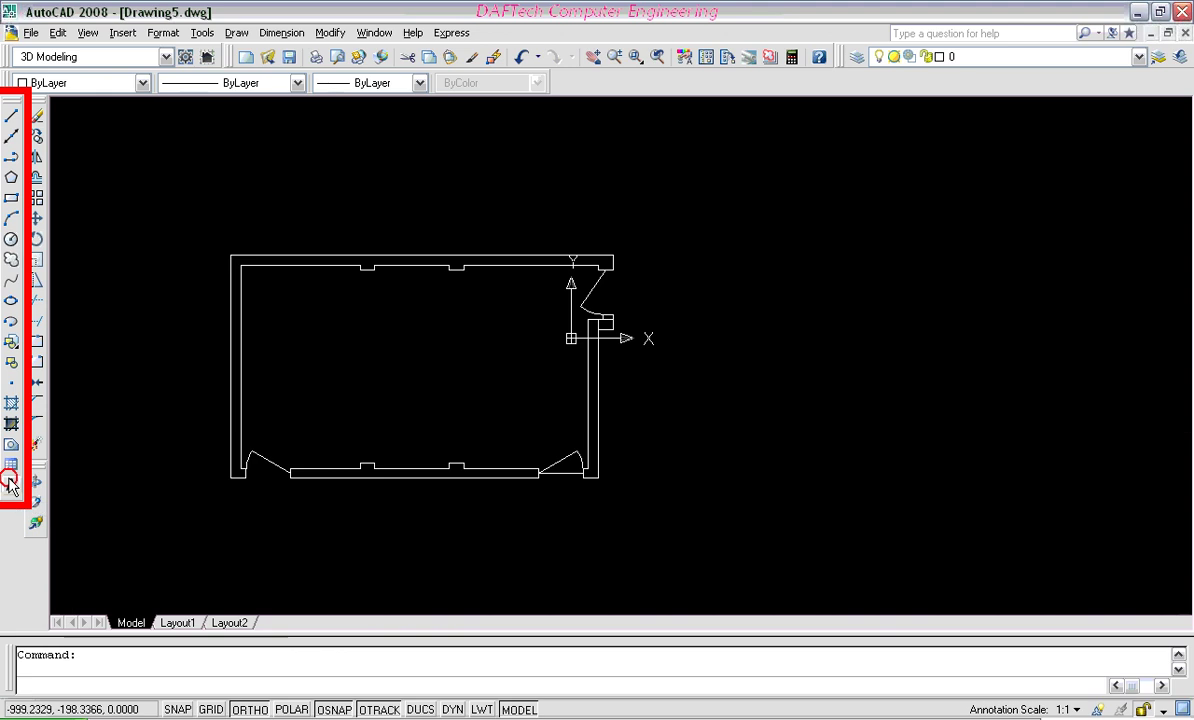
pyautogui.click(296, 320)
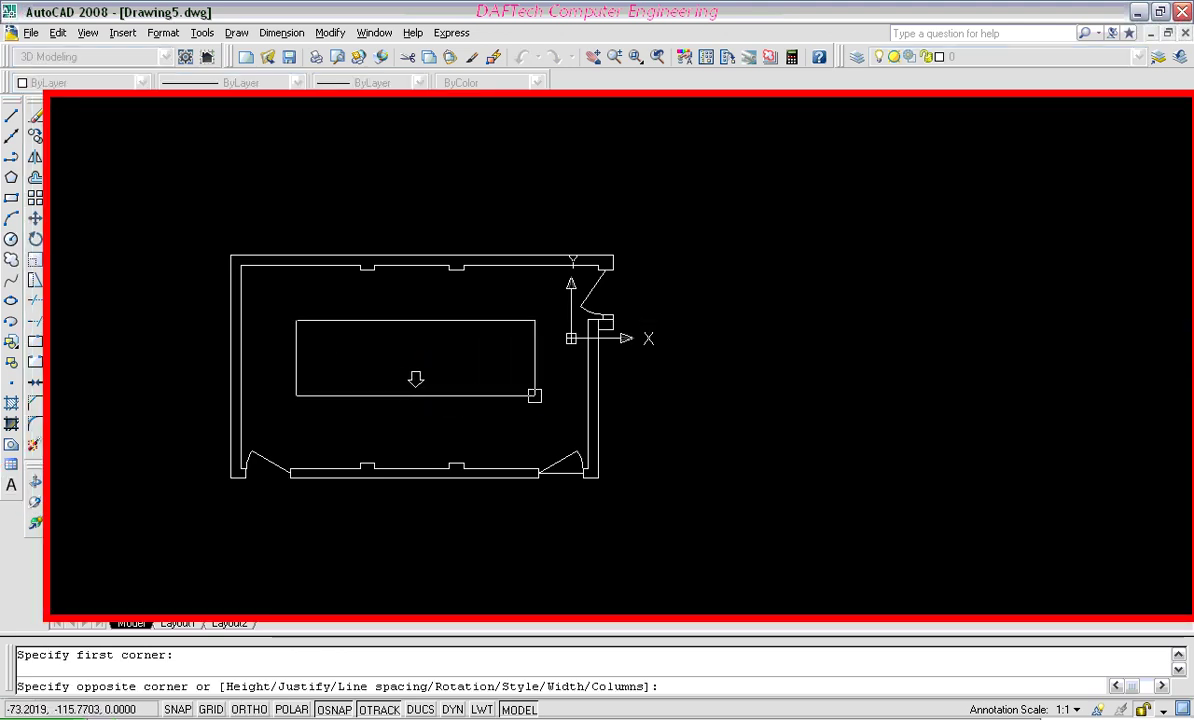
pyautogui.click(511, 376)
pyautogui.write('A')
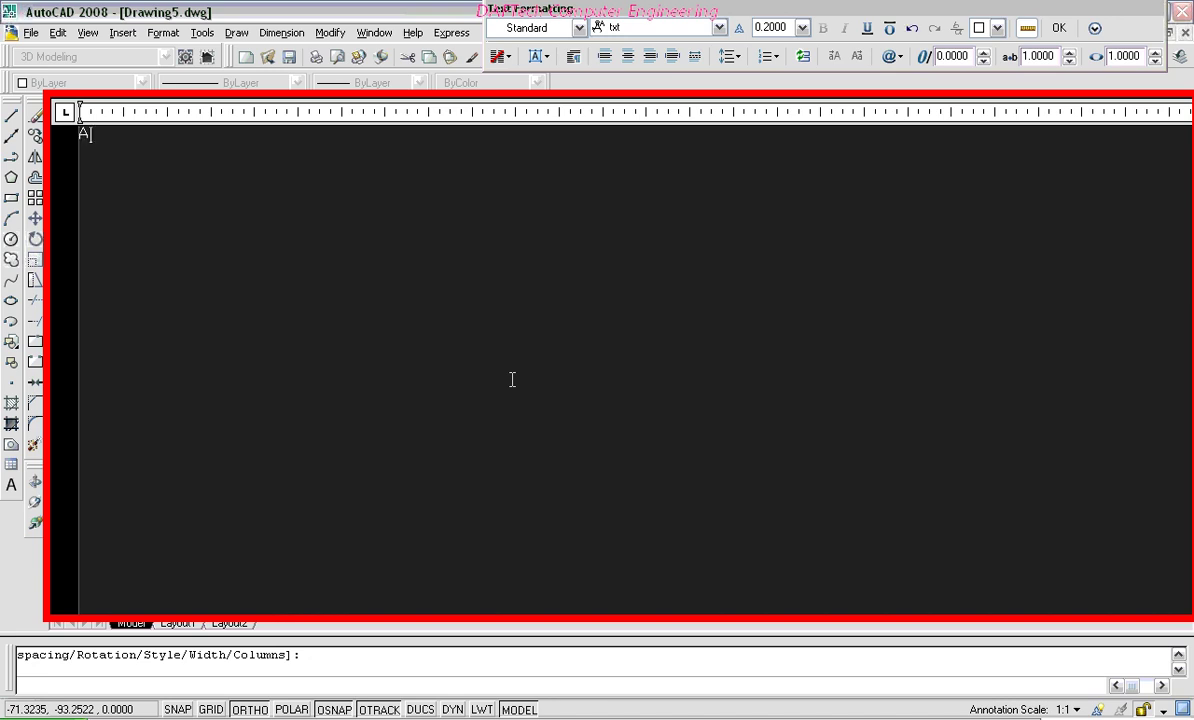
pyautogui.write('SSIGN')
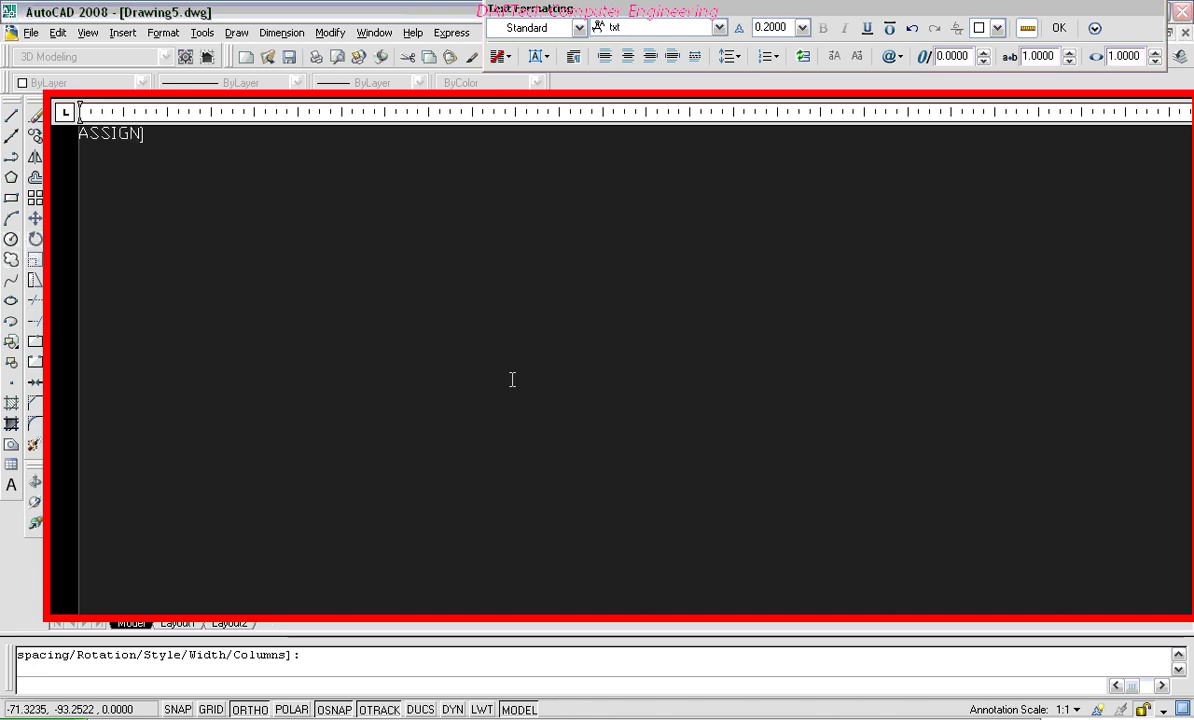
pyautogui.write('MENT #1')
pyautogui.press('Return')
pyautogui.write('COMPUTER ROOM')
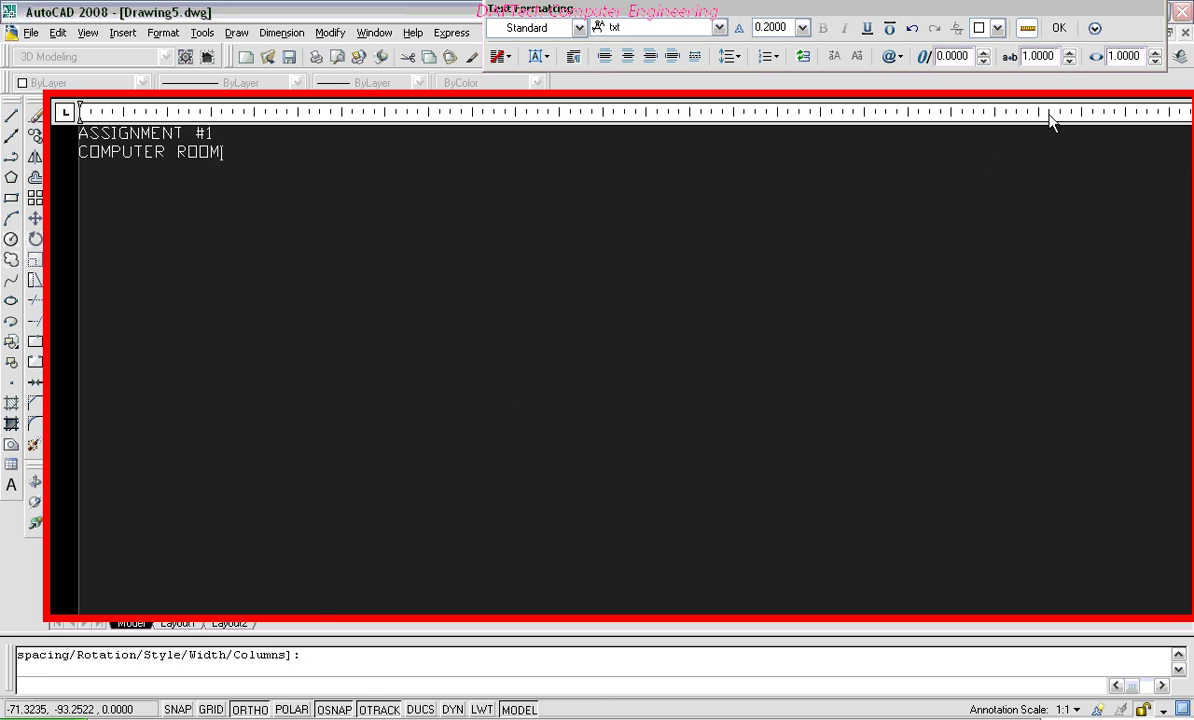
pyautogui.click(1059, 28)
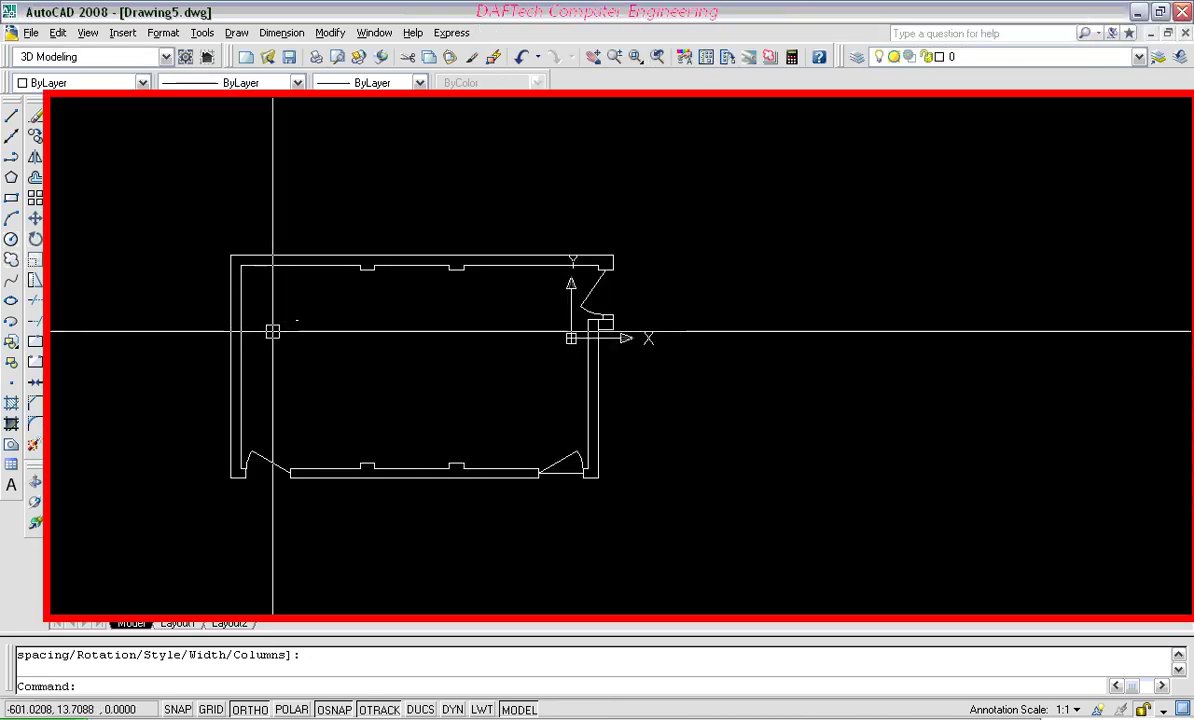
# Step: Scale the label up by a factor of 10
pyautogui.scroll(6, 275, 328)
pyautogui.scroll(2, 300, 315)
pyautogui.scroll(2, 389, 331)
pyautogui.scroll(-2, 336, 283)
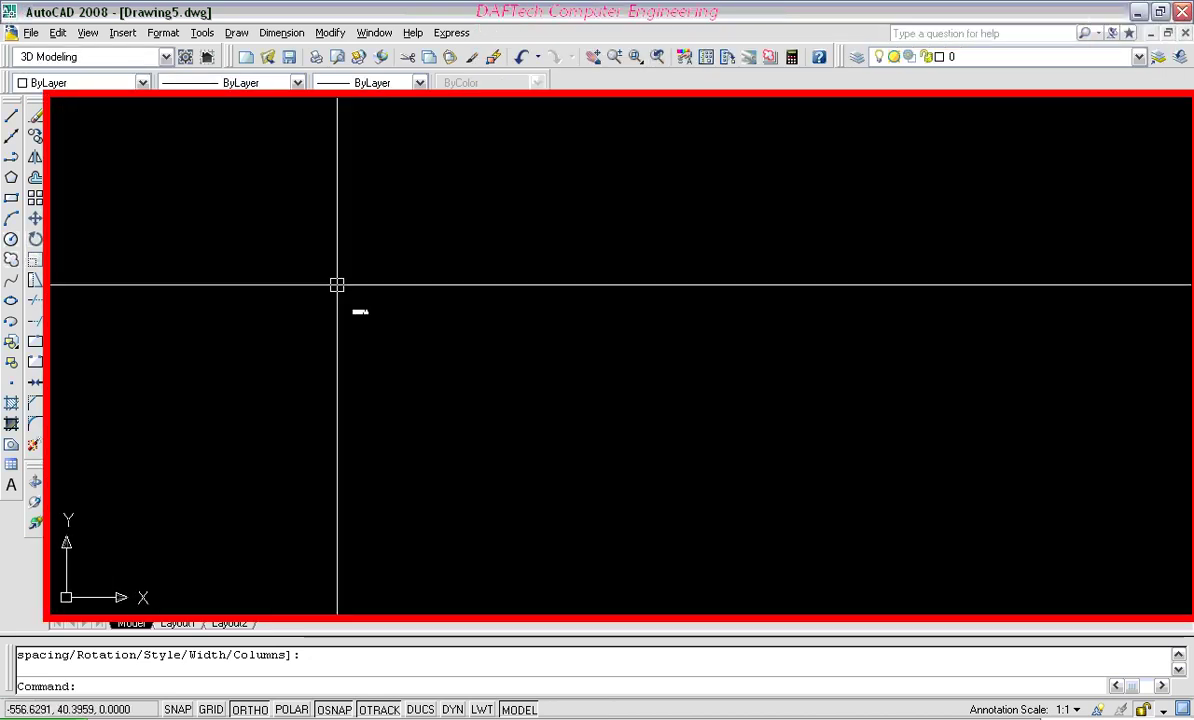
pyautogui.moveTo(336, 283); pyautogui.dragTo(420, 367)
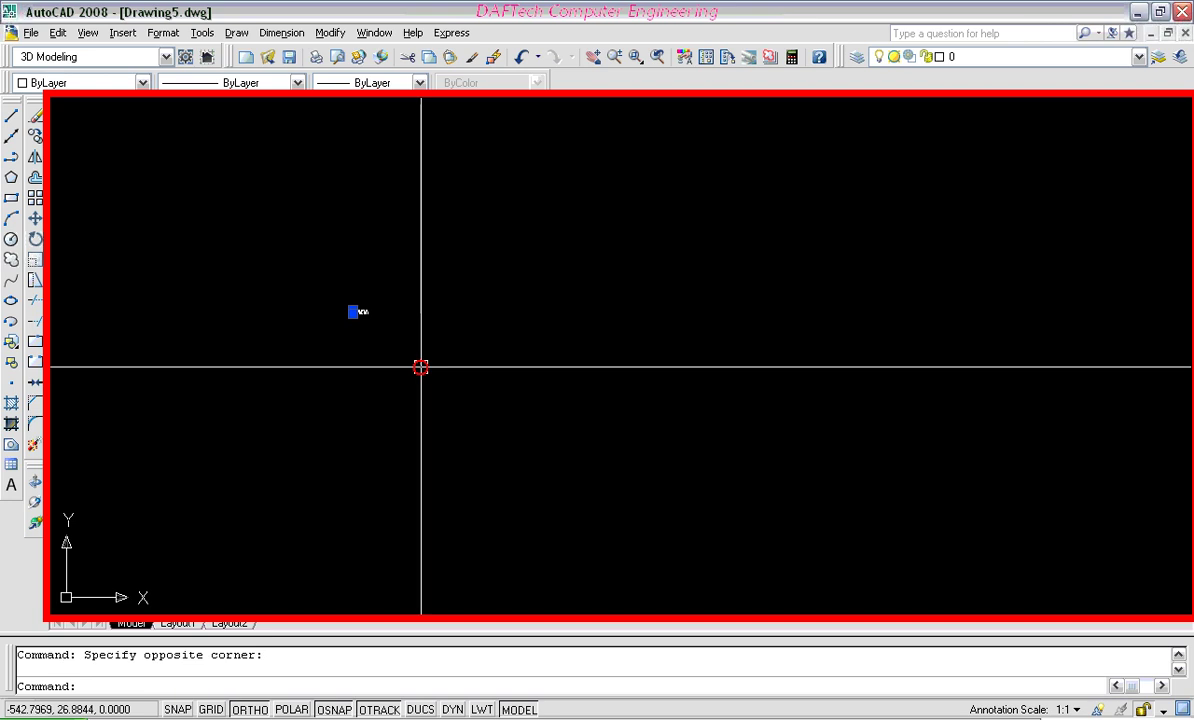
pyautogui.click(35, 262)
pyautogui.click(330, 301)
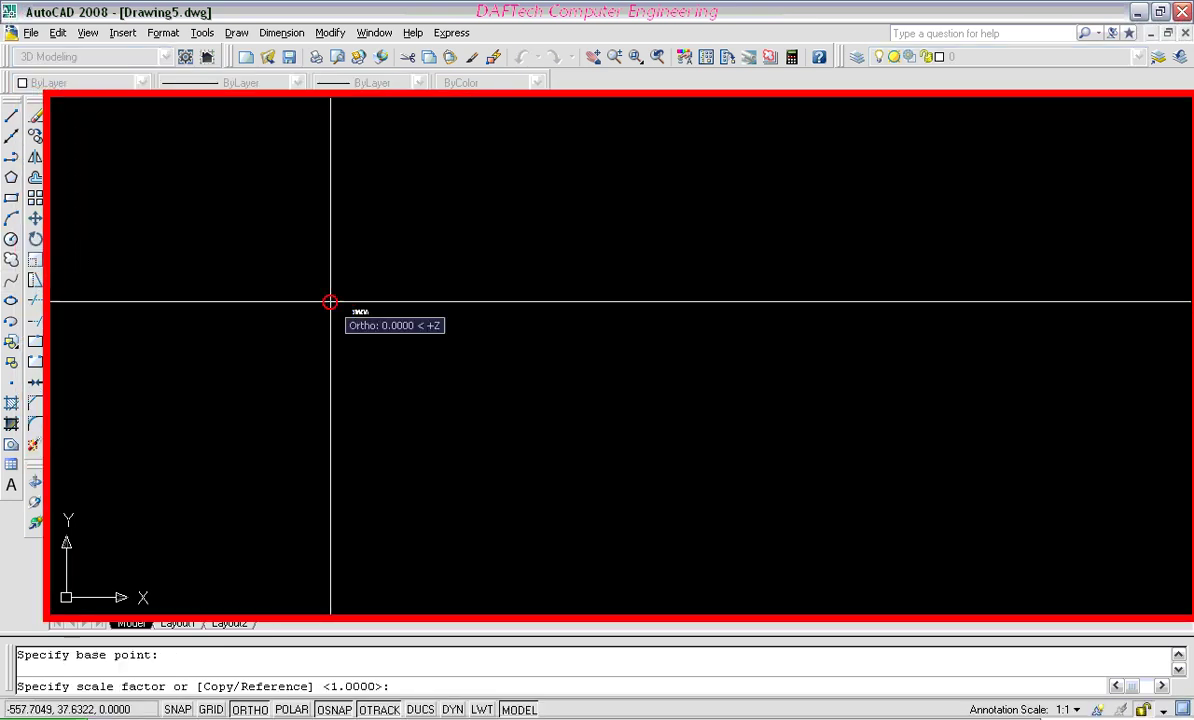
pyautogui.write('10')
pyautogui.press('Return')
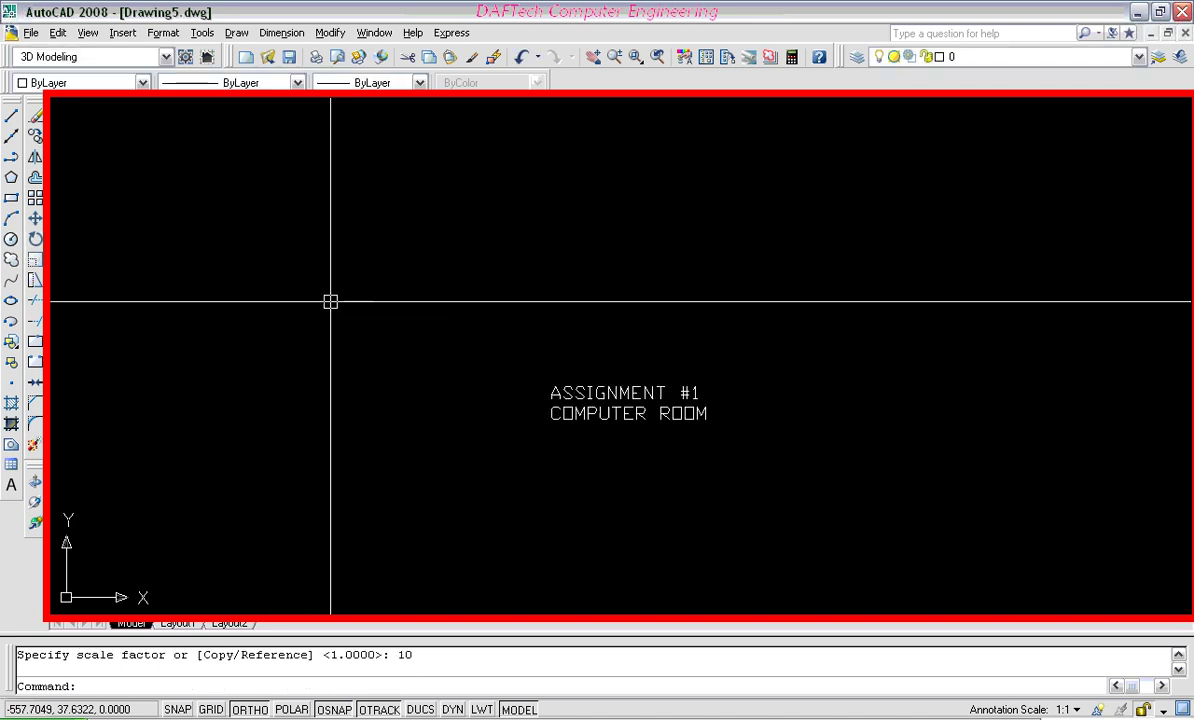
# Step: Scale the label up again by a factor of 5
pyautogui.scroll(-5, 330, 301)
pyautogui.moveTo(368, 373); pyautogui.dragTo(288, 259, button='middle')
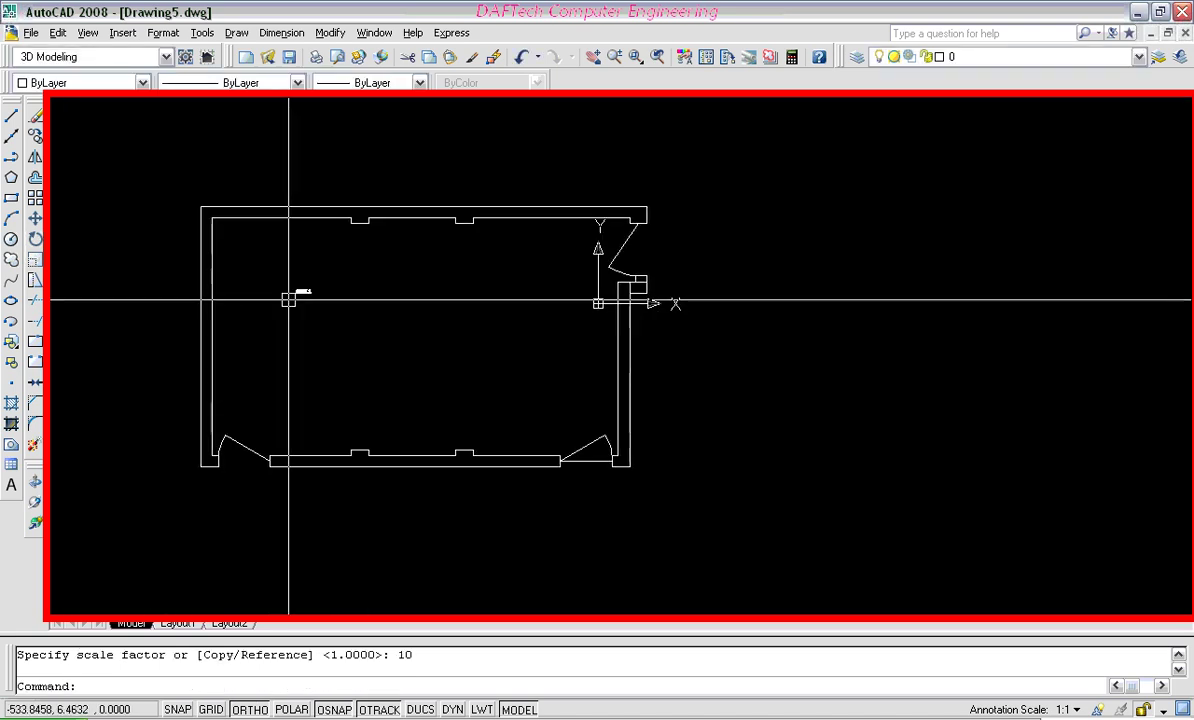
pyautogui.click(283, 270)
pyautogui.click(345, 318)
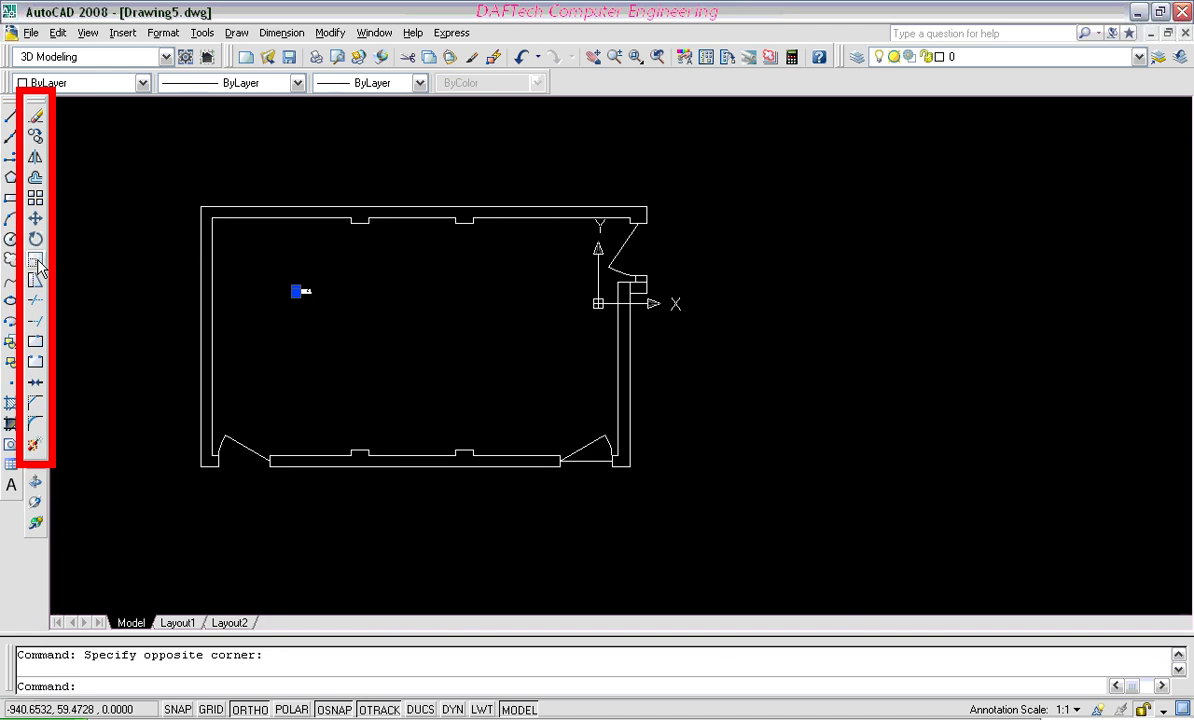
pyautogui.click(36, 261)
pyautogui.click(288, 285)
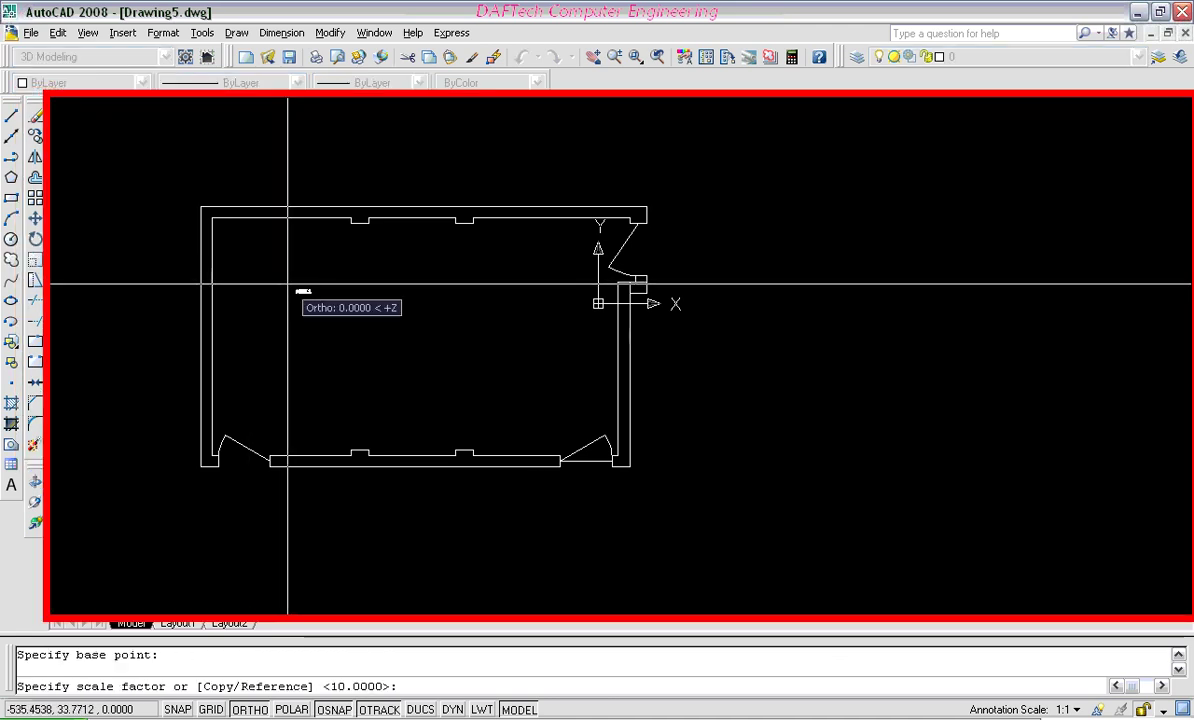
pyautogui.write('5')
pyautogui.press('Return')
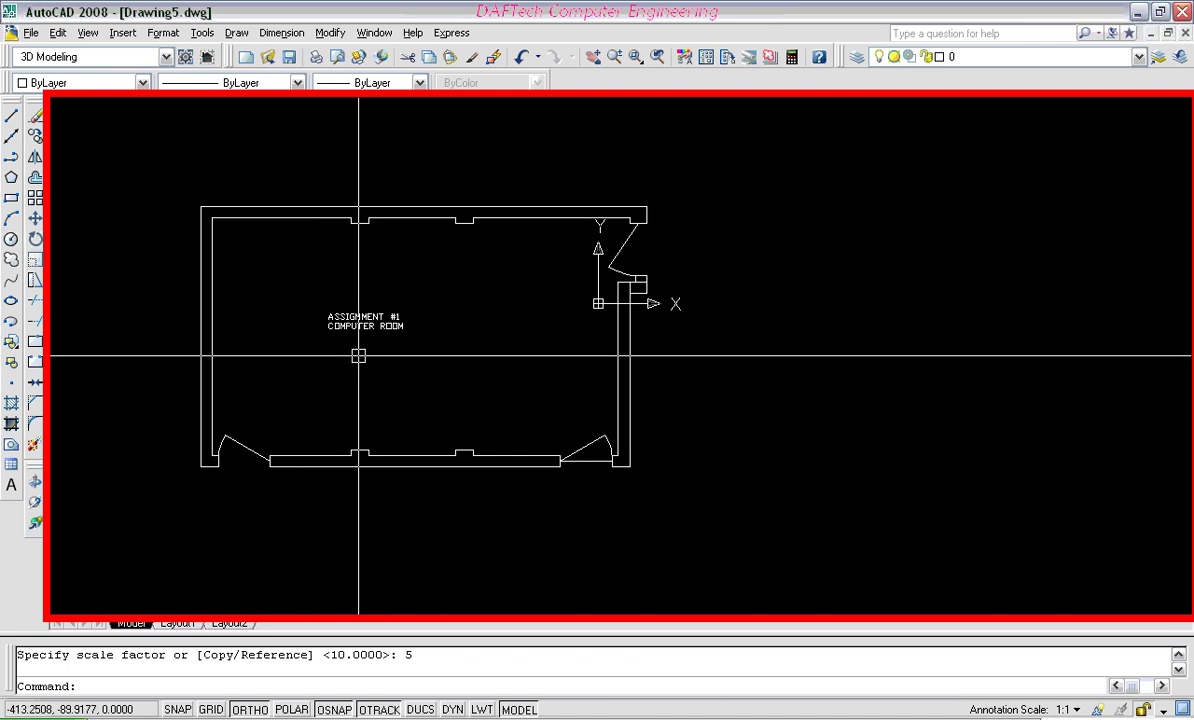
# Step: Scale the label by a factor of 2 and recenter the view on the room
pyautogui.click(425, 306)
pyautogui.click(267, 360)
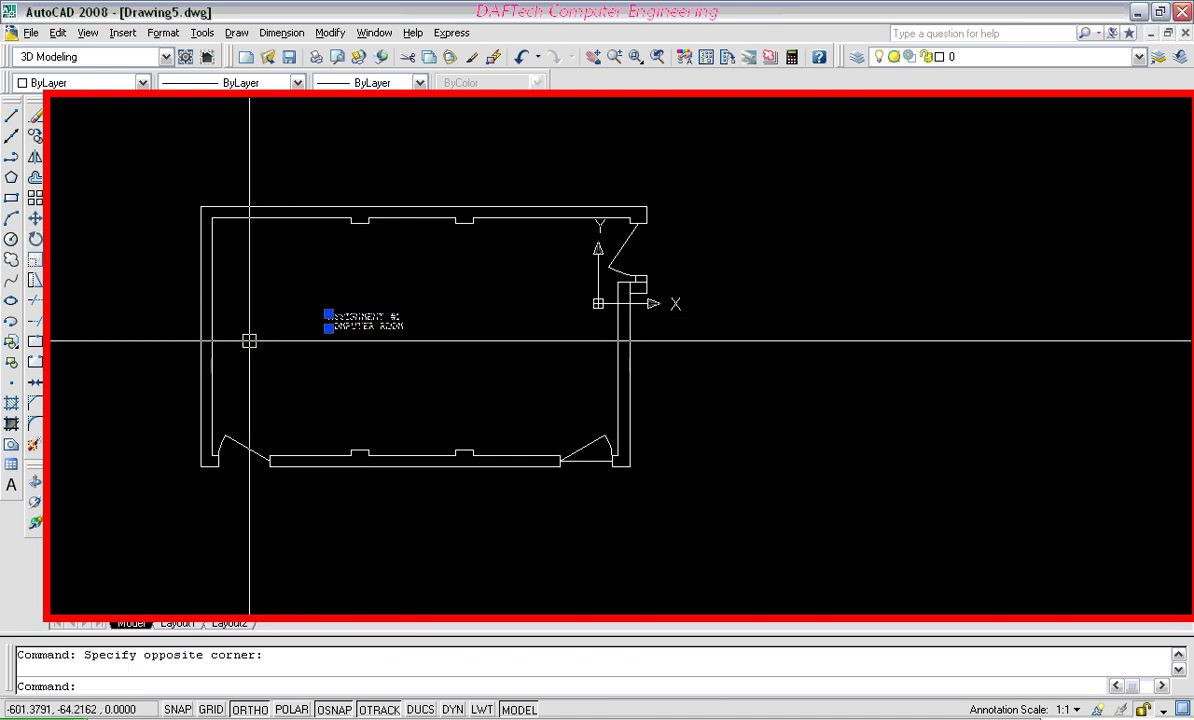
pyautogui.click(36, 260)
pyautogui.click(315, 303)
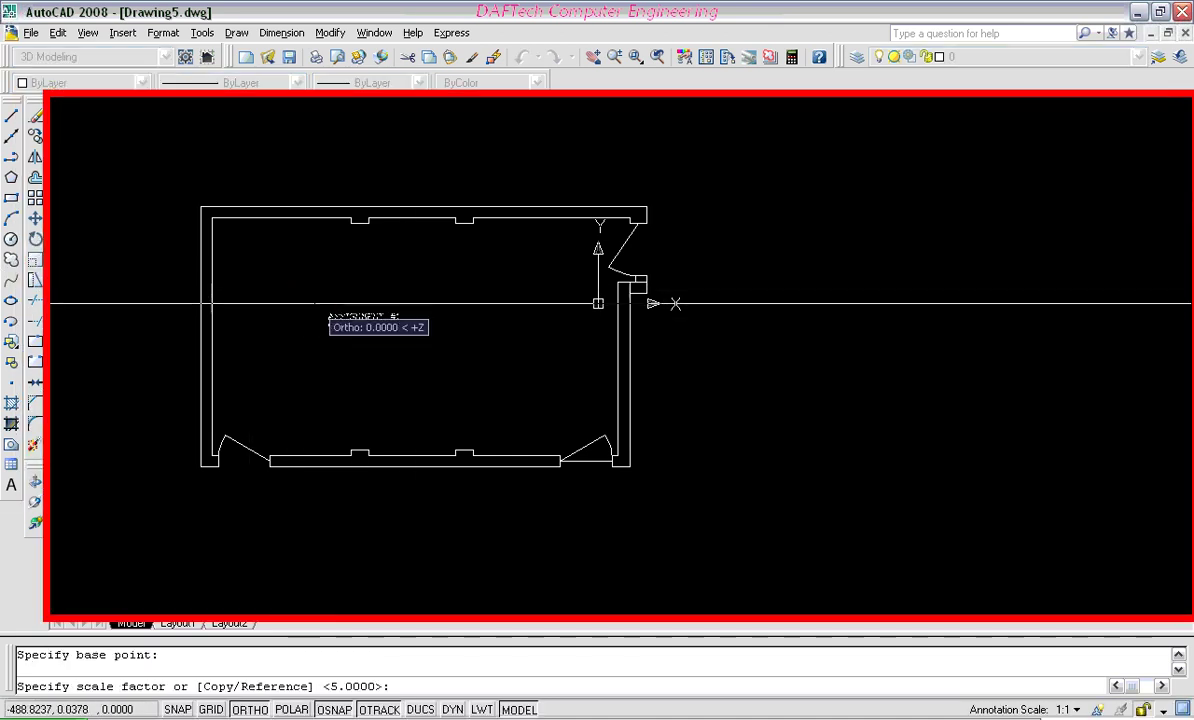
pyautogui.write('2')
pyautogui.press('Return')
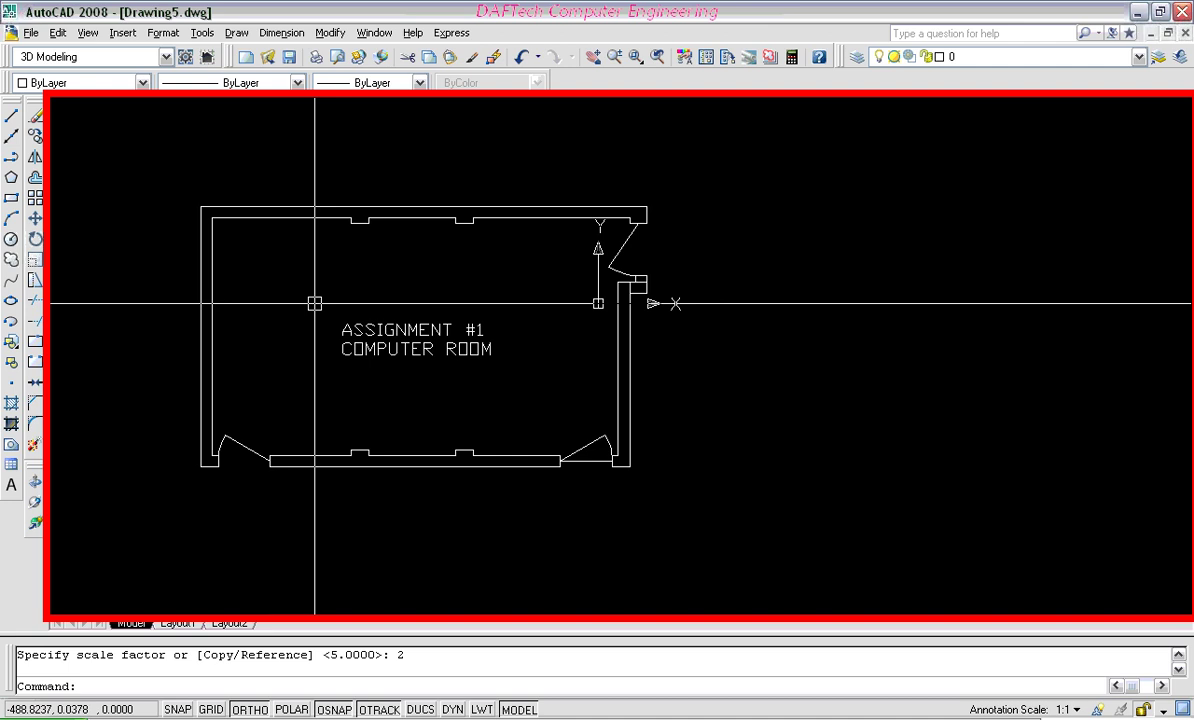
pyautogui.moveTo(386, 561); pyautogui.dragTo(466, 569, button='middle')
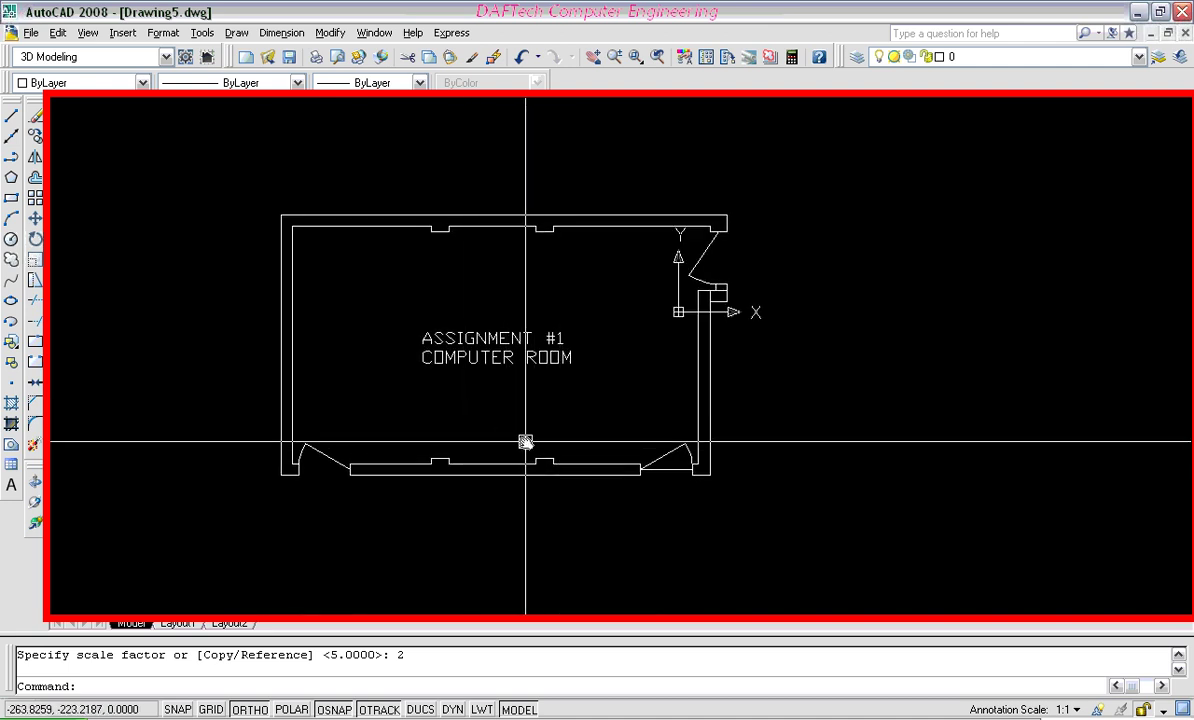
pyautogui.moveTo(525, 441); pyautogui.dragTo(489, 431, button='middle')
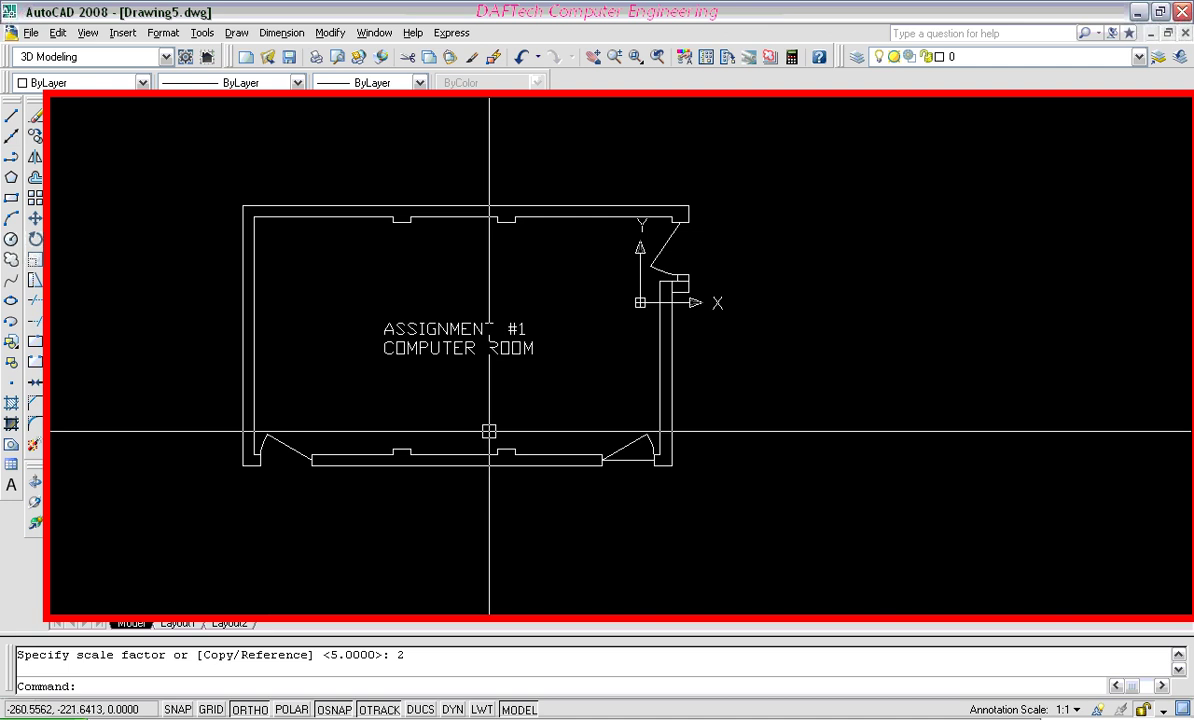
# Step: Save As 'COMPUTER ROOM' into LEVEL 2 RECS, one level up from the kal autocad folder
pyautogui.click(31, 33)
pyautogui.click(56, 221)
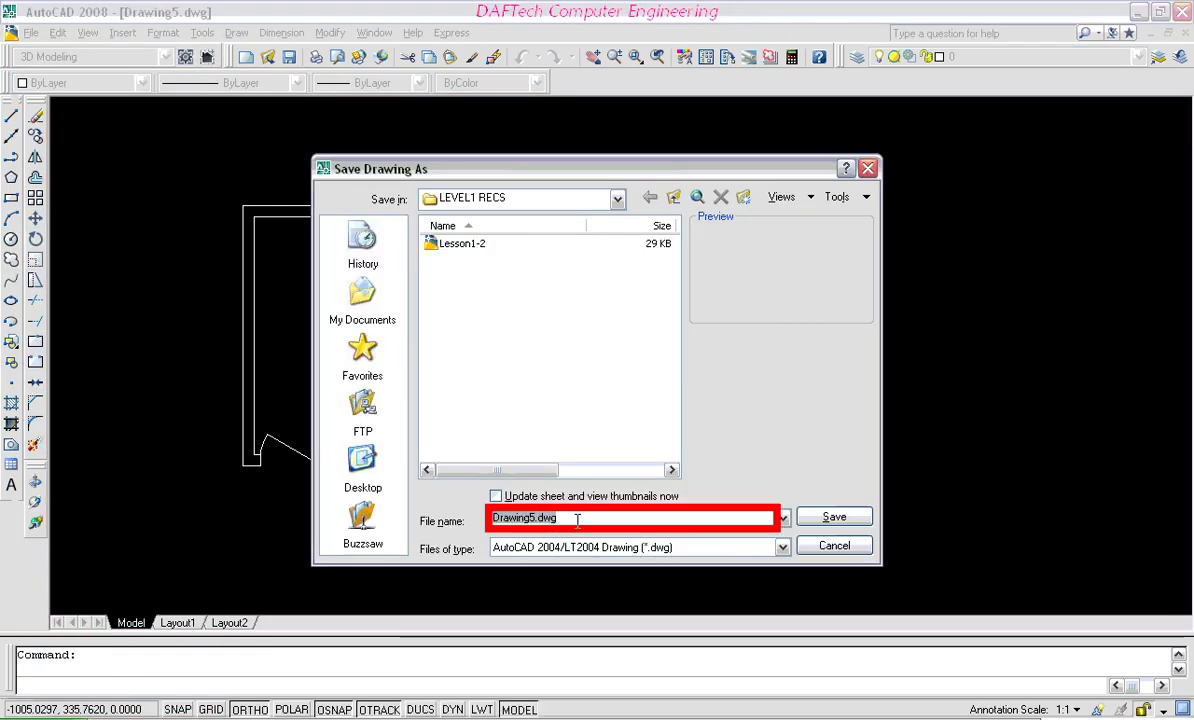
pyautogui.write('COMPUTER ROOM')
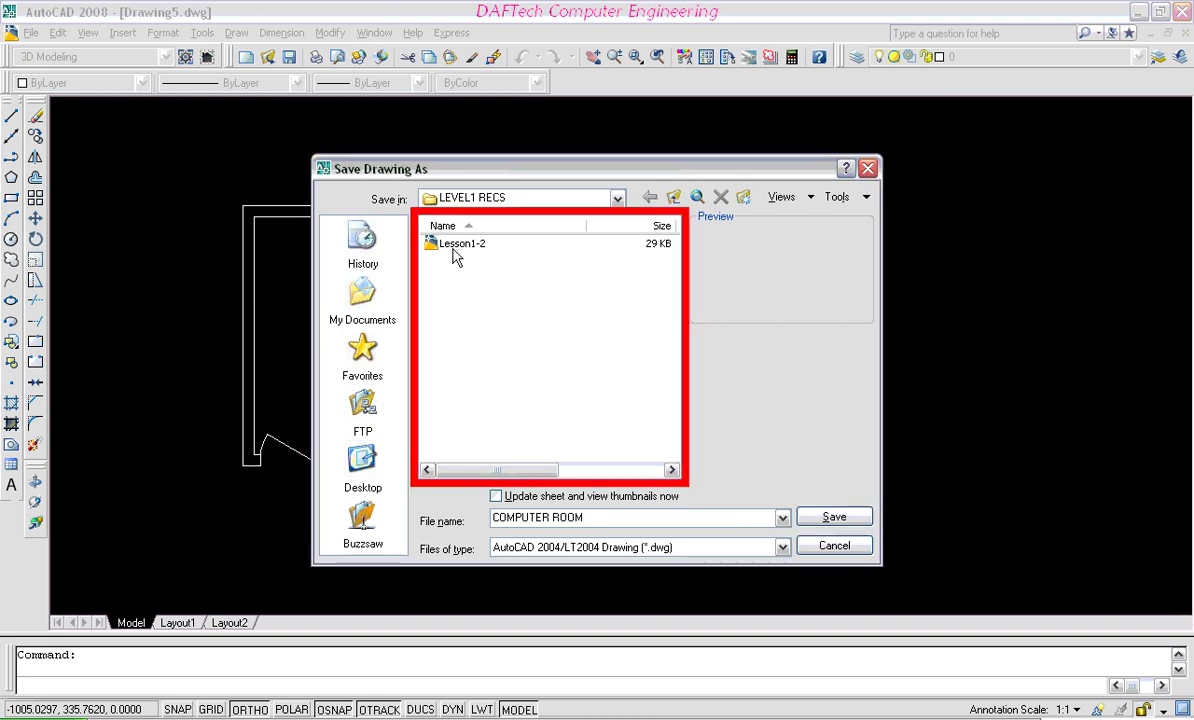
pyautogui.click(676, 199)
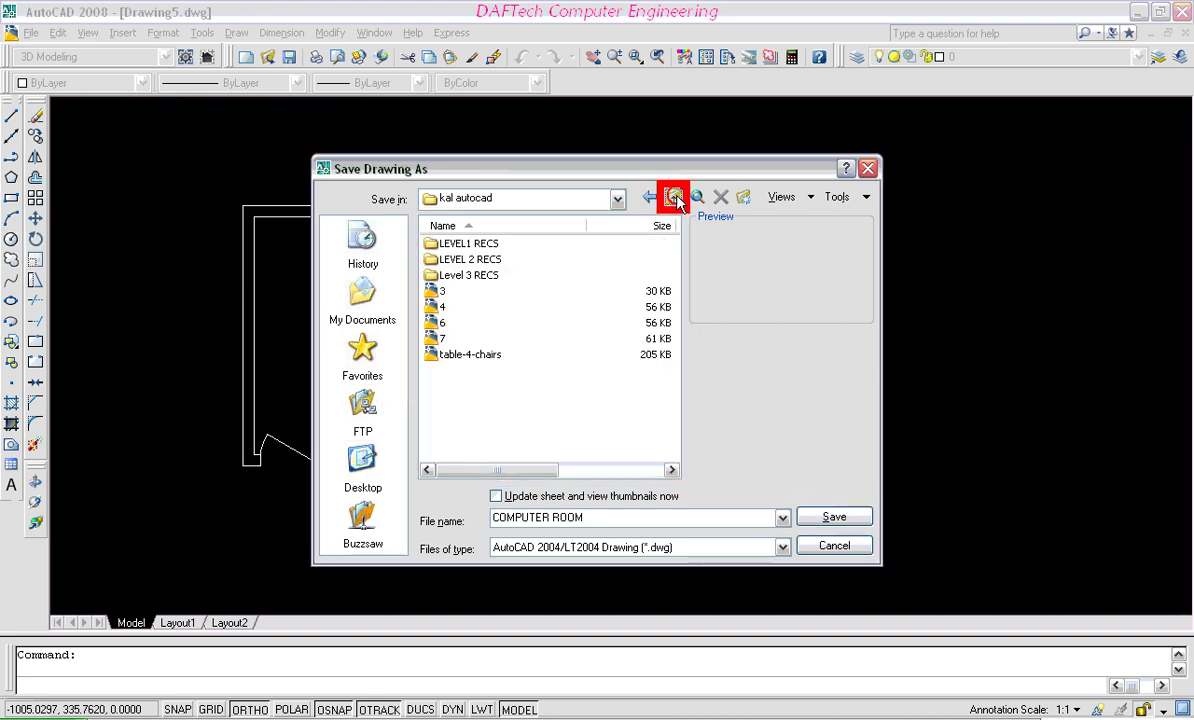
pyautogui.doubleClick(440, 260)
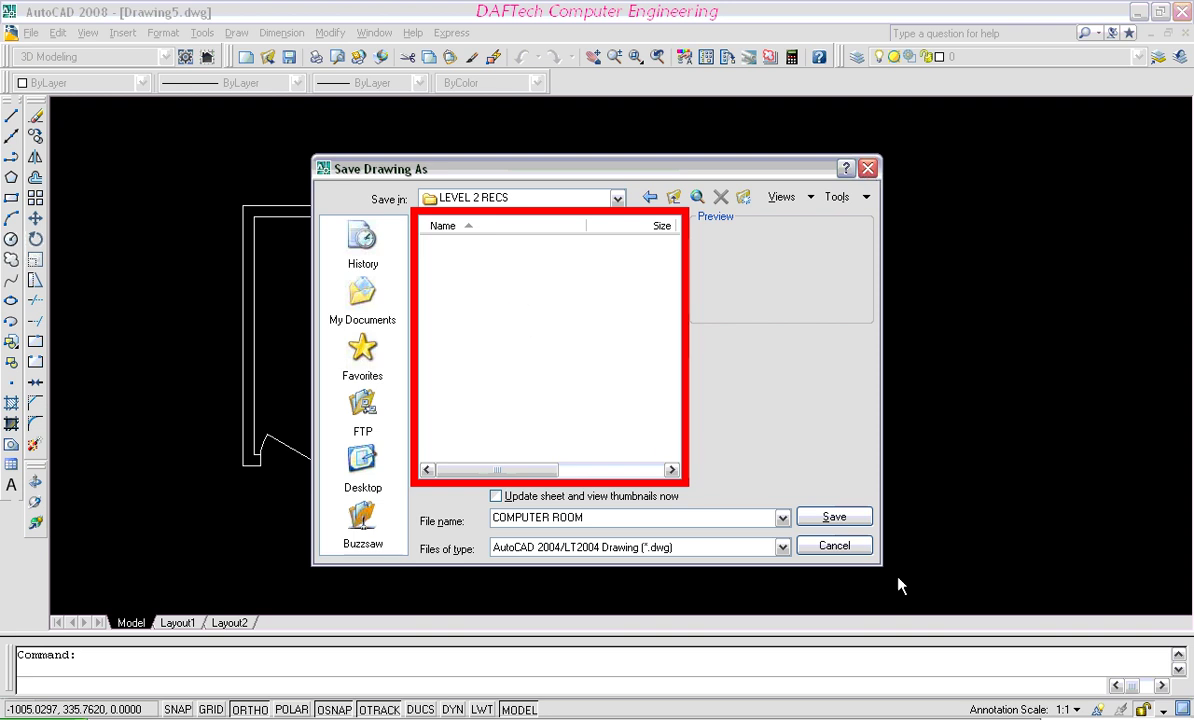
pyautogui.click(830, 518)
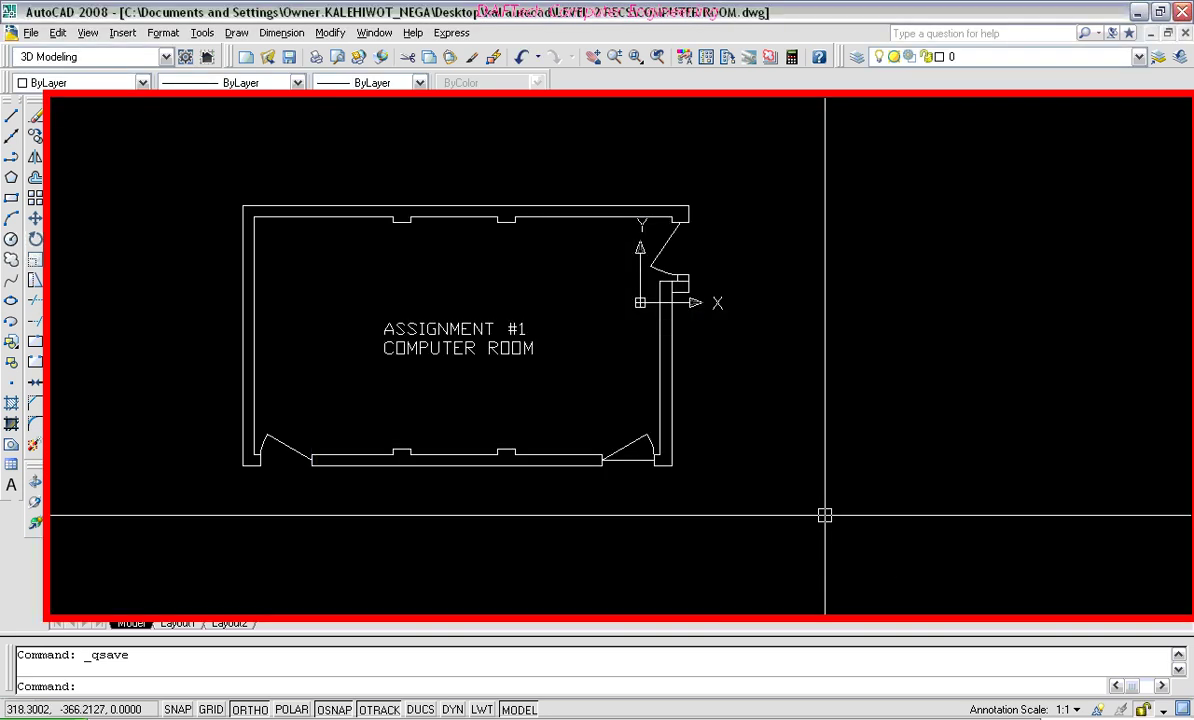